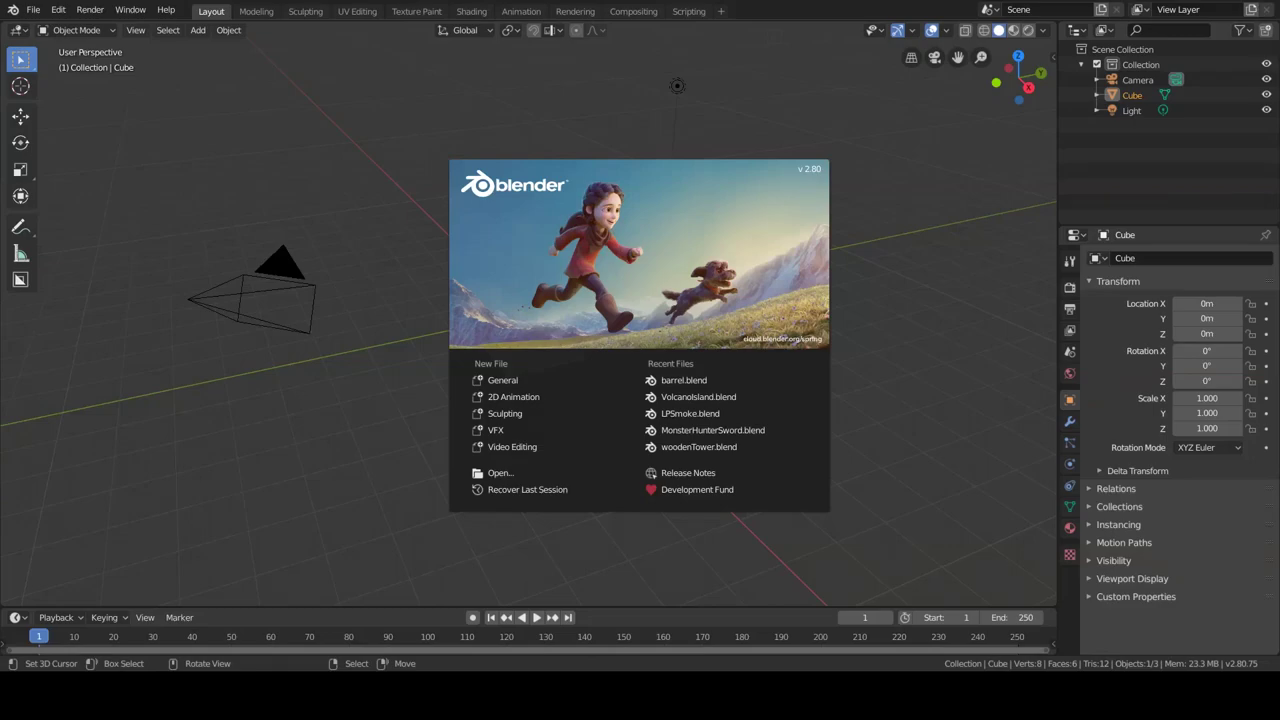
Dismiss the splash screen and delete the default light
click(677, 85)
key(Delete)
click(495, 302)
Stretch the cube along X to about 6.367
key(s)
key(x)
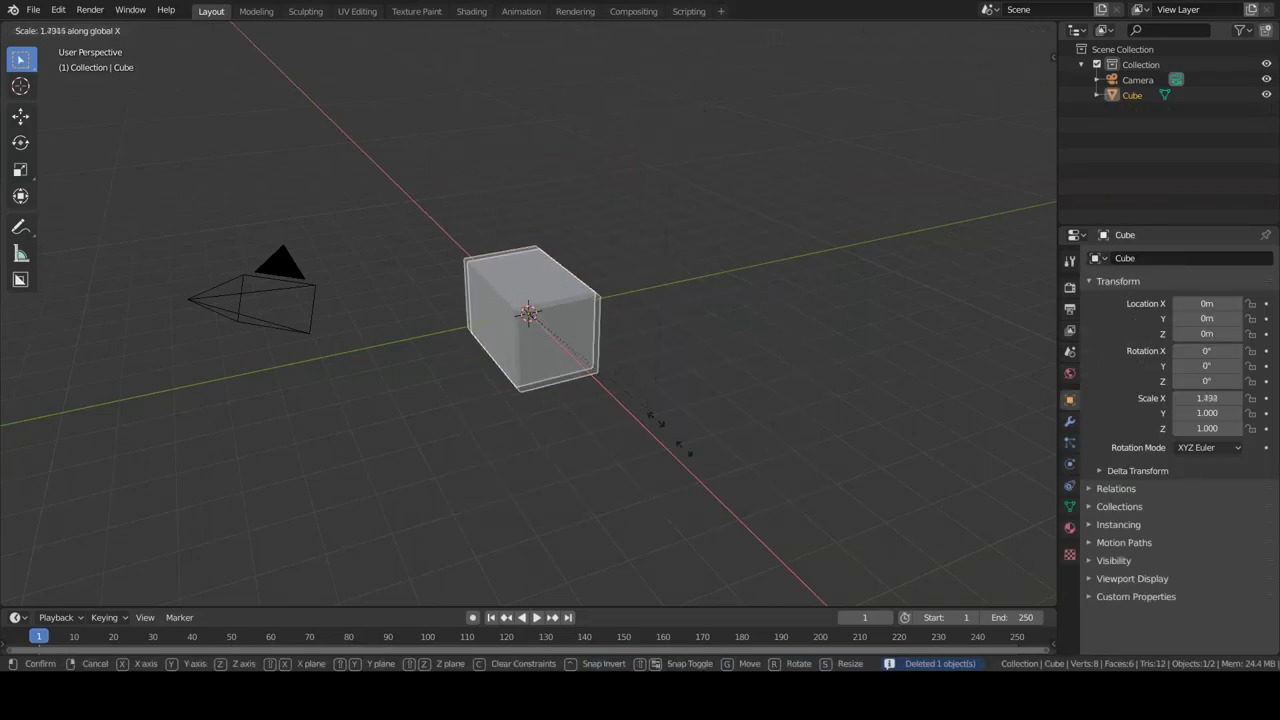
click(963, 251)
middle_drag(887, 338, 938, 336)
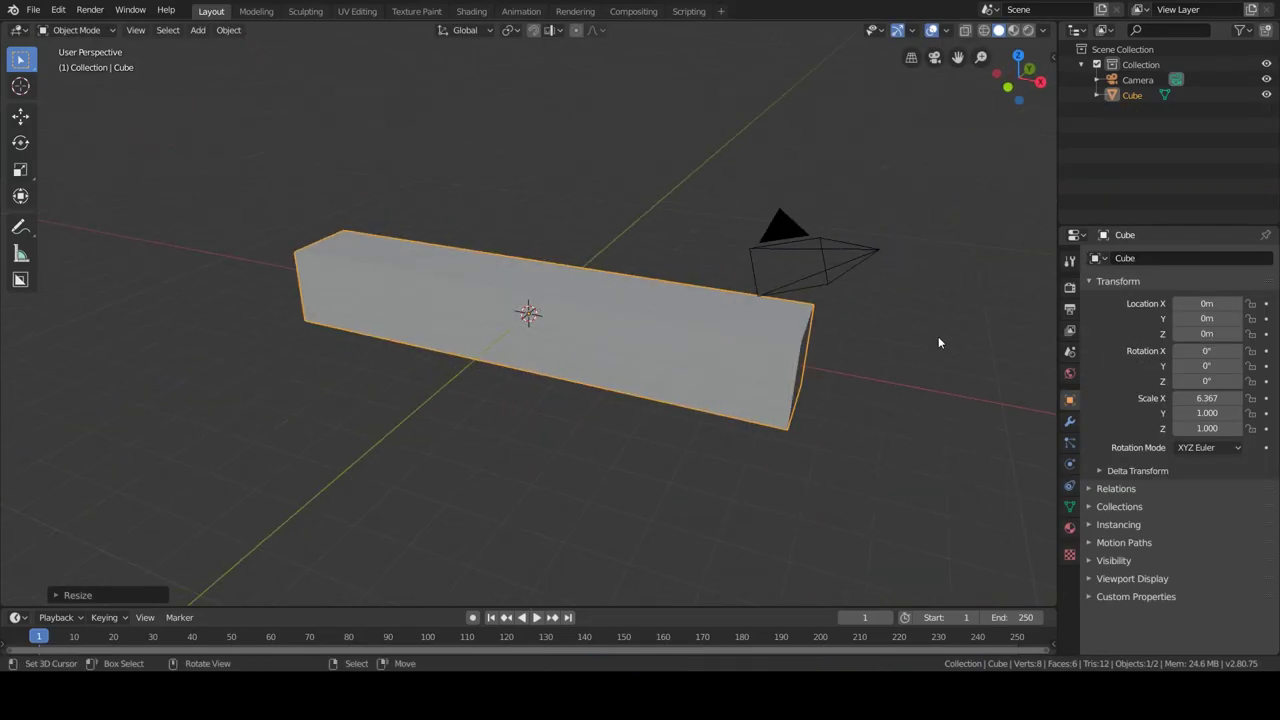
Widen the cube along Y to about 3.756, then narrow it slightly
key(s)
key(y)
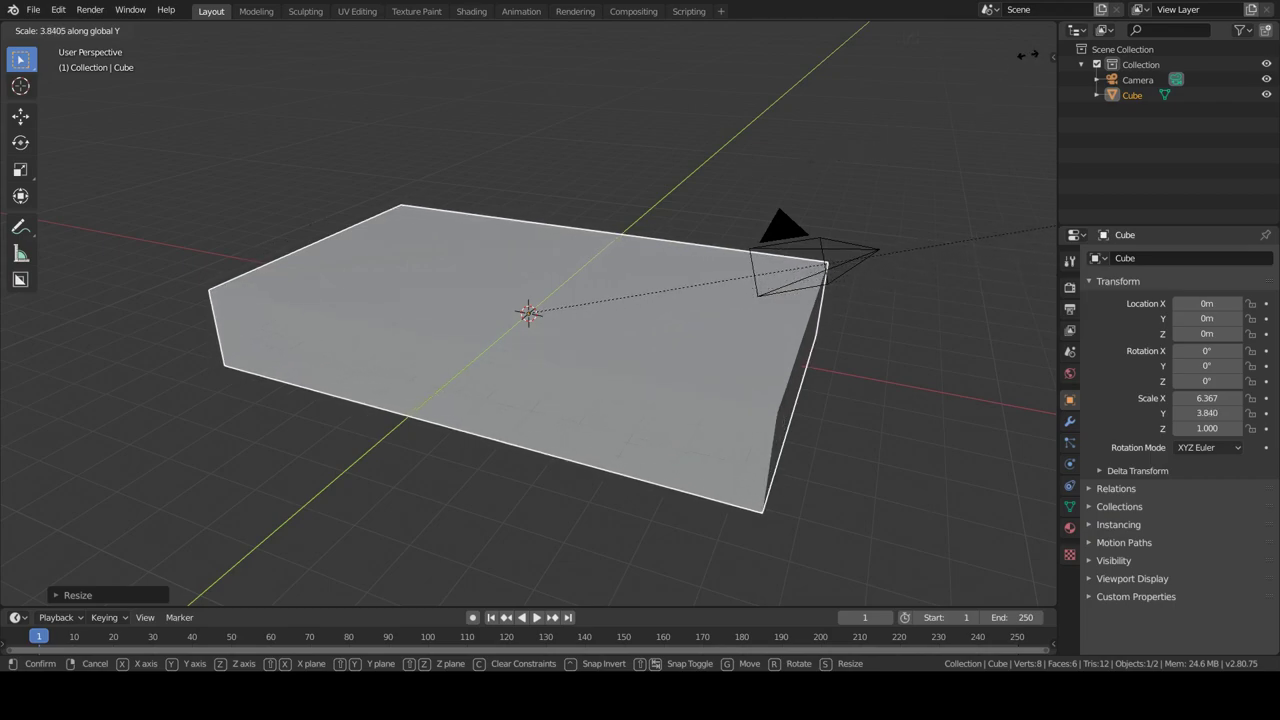
click(1030, 53)
middle_drag(866, 354, 724, 382)
key(s)
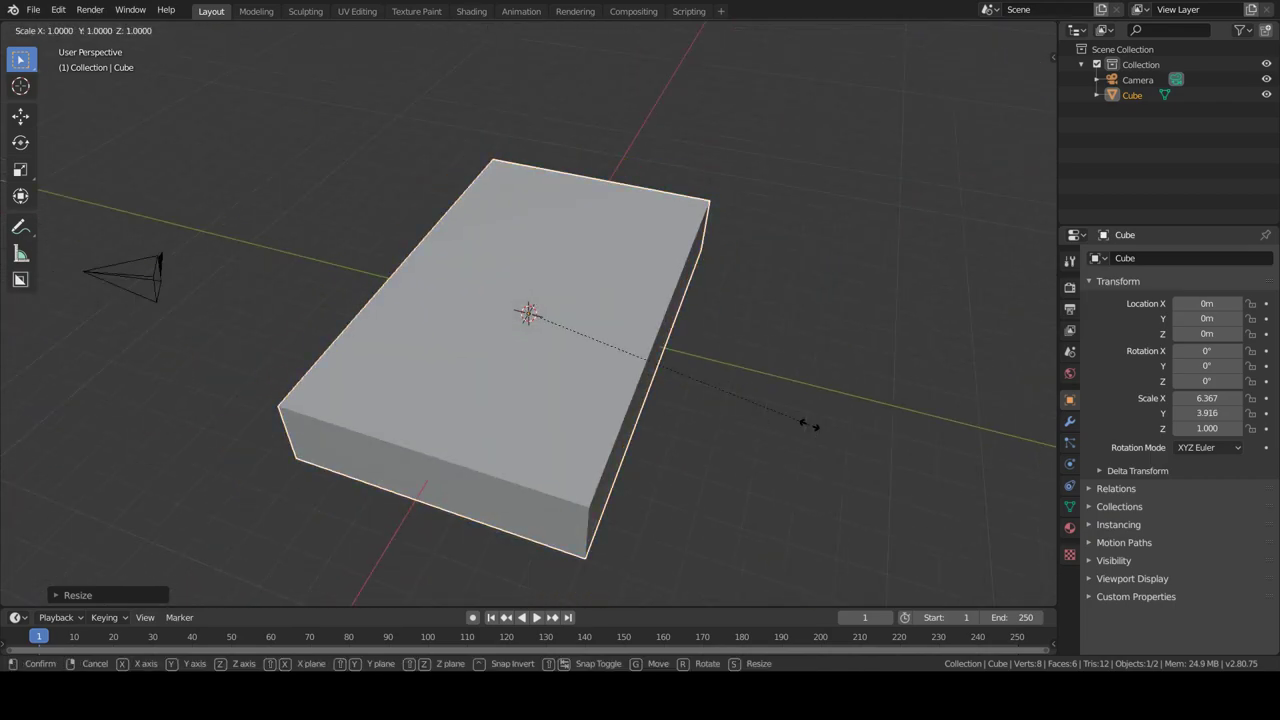
key(y)
click(797, 430)
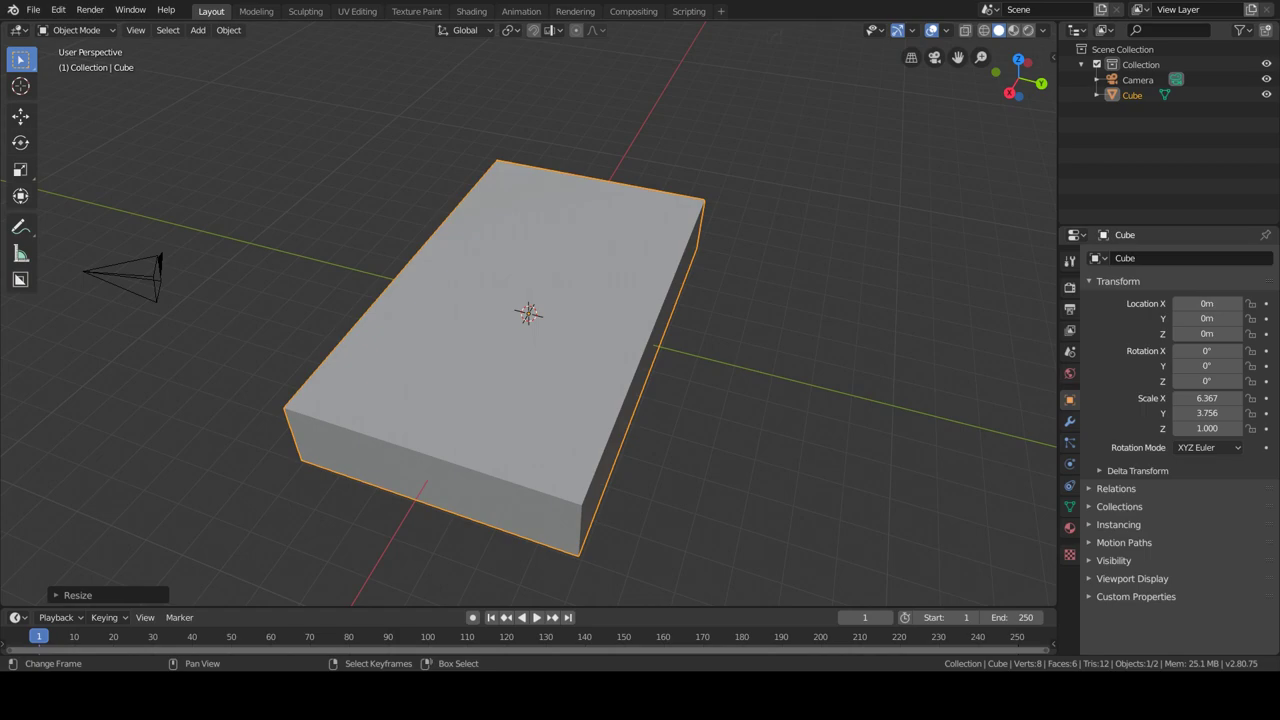
In Edit Mode, bevel the hull's bottom edges into a chamfer
middle_drag(519, 393, 377, 437)
key(Tab)
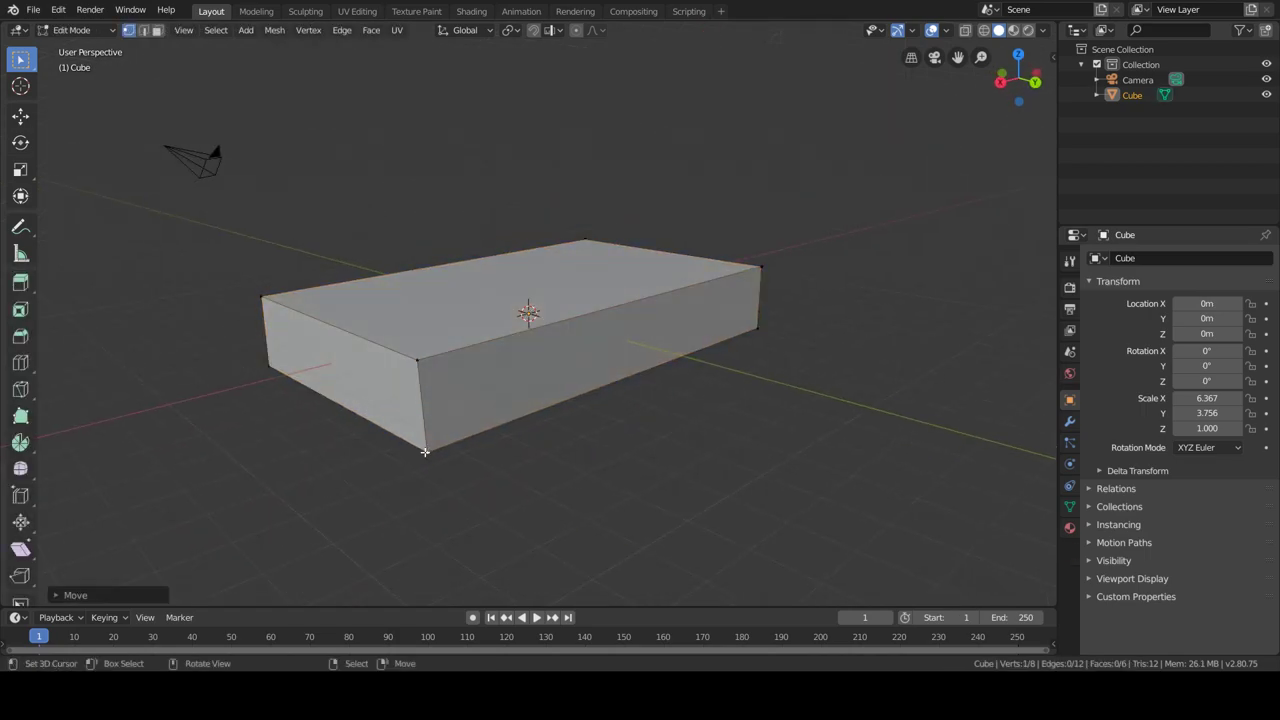
mouse_move(592, 424)
middle_down()
mouse_move(520, 423)
mouse_move(307, 55)
middle_up()
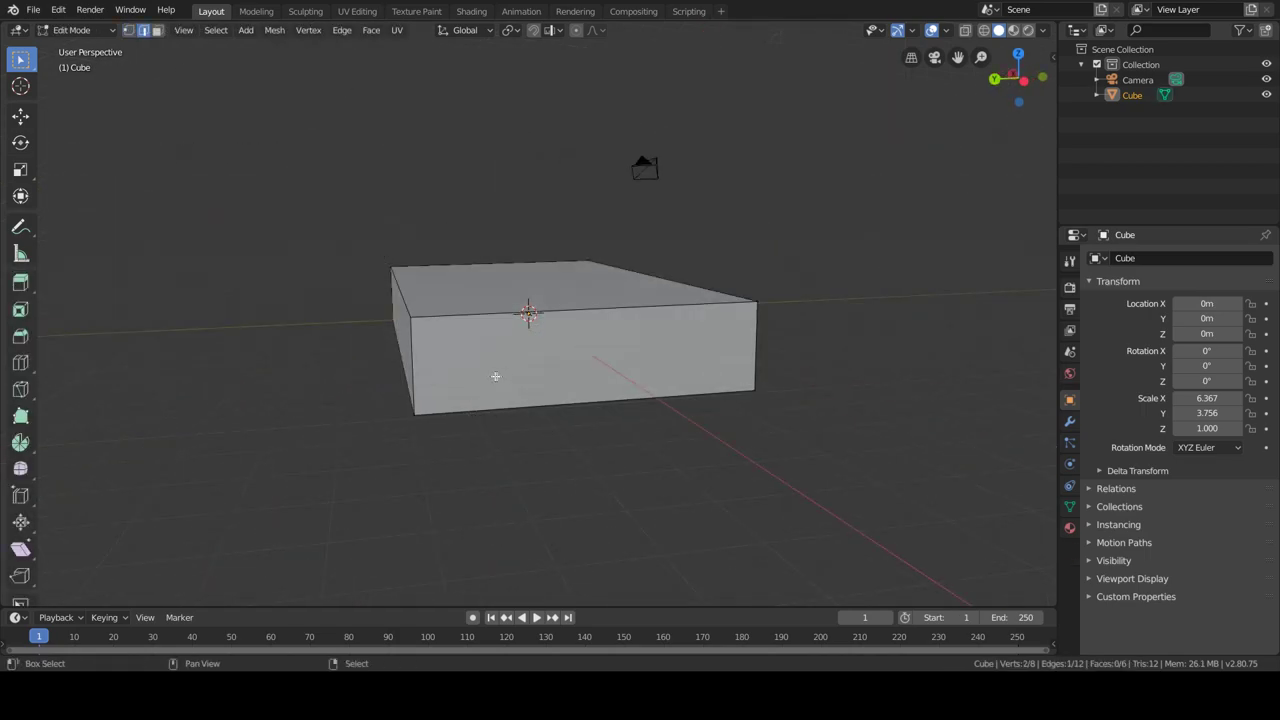
middle_drag(495, 376, 526, 383)
shift+click(620, 352)
key(ctrl+b)
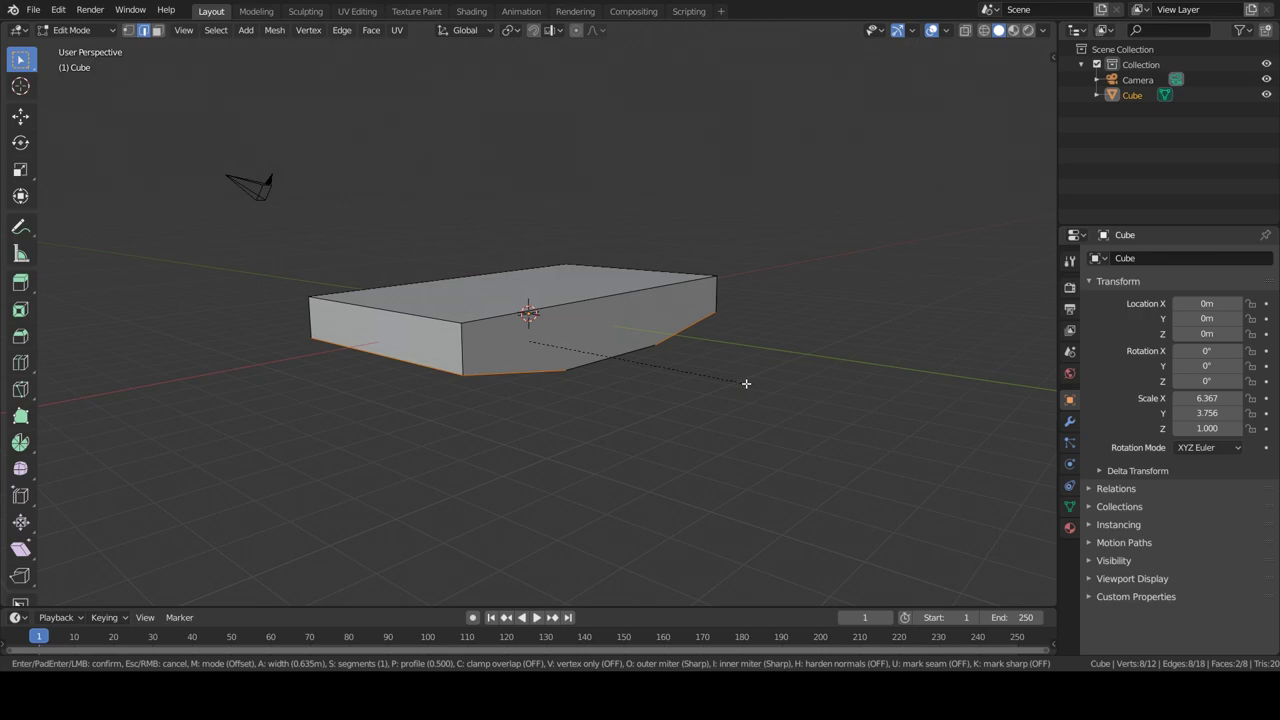
click(742, 383)
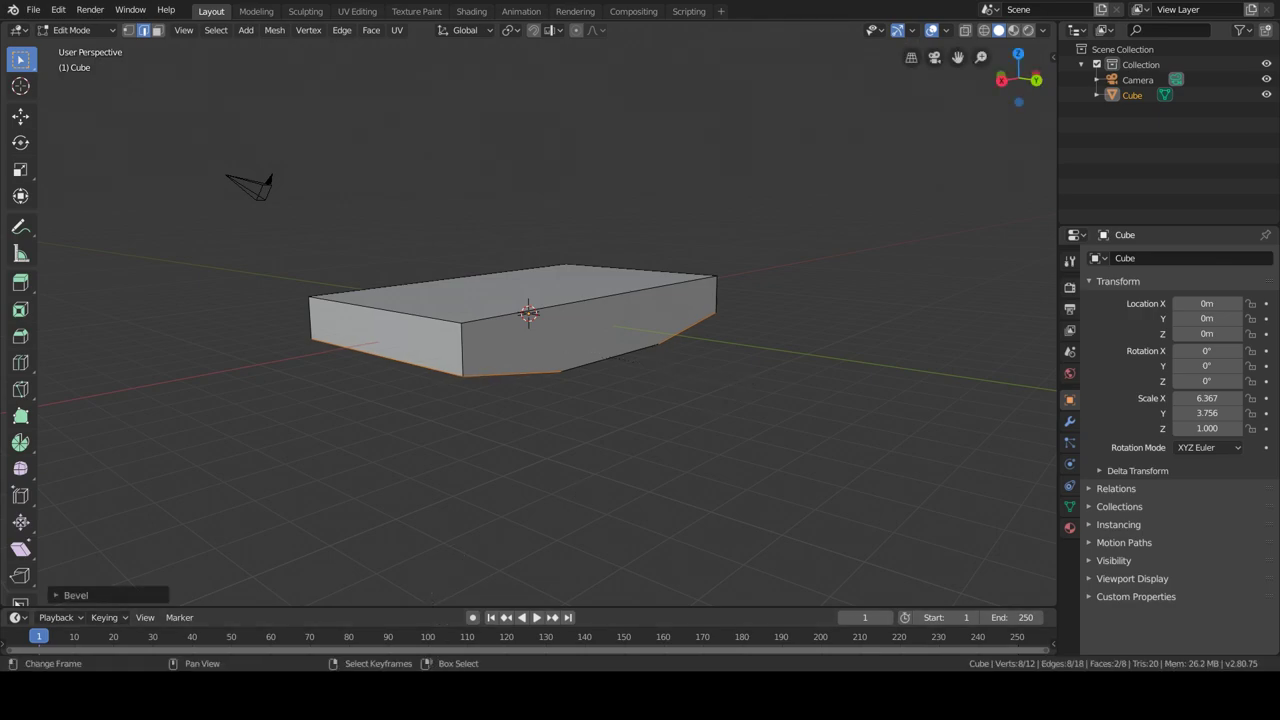
Loop-cut across the hull and raise a top face along Z
middle_drag(440, 437, 466, 437)
drag(480, 440, 471, 483)
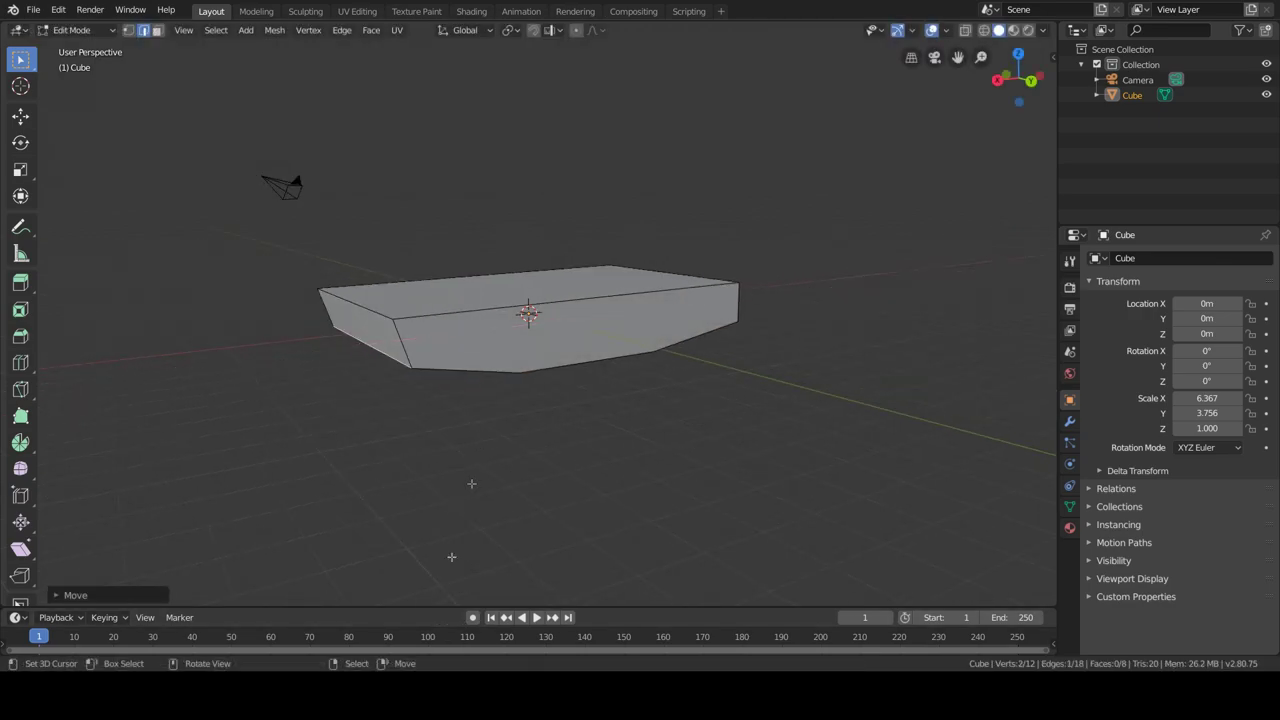
middle_drag(470, 560, 480, 386)
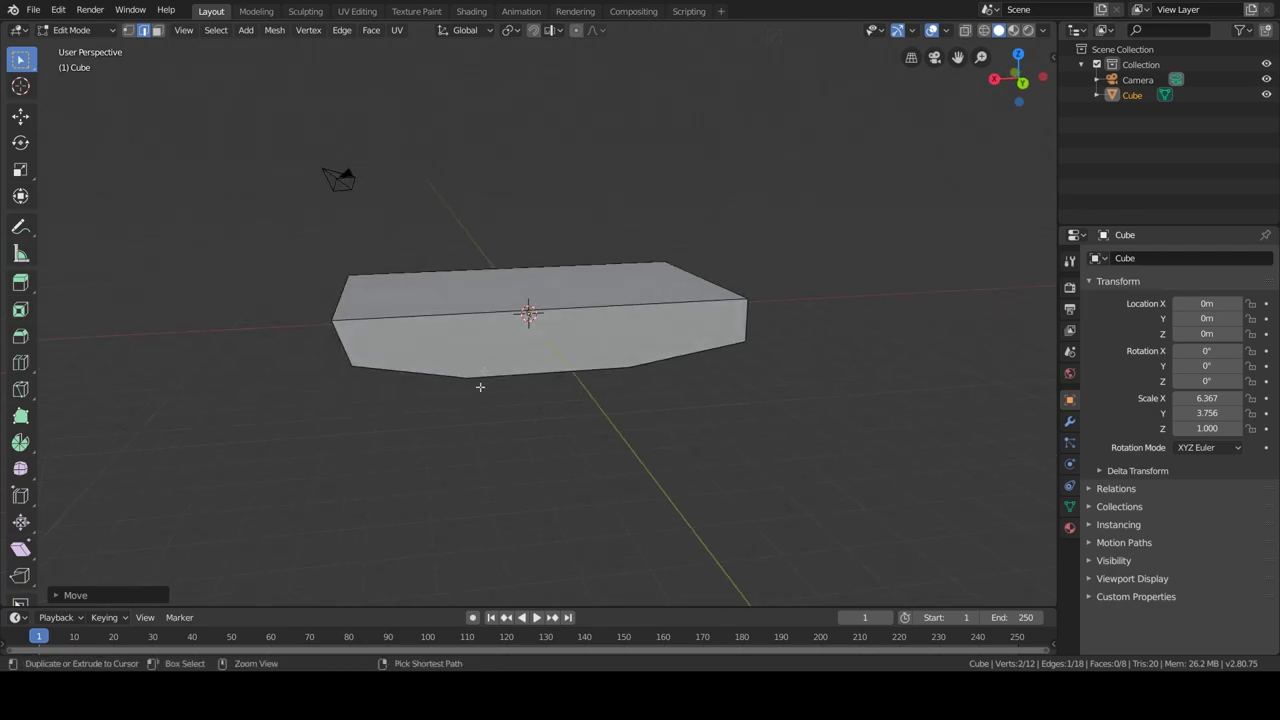
key(ctrl+r)
click(411, 328)
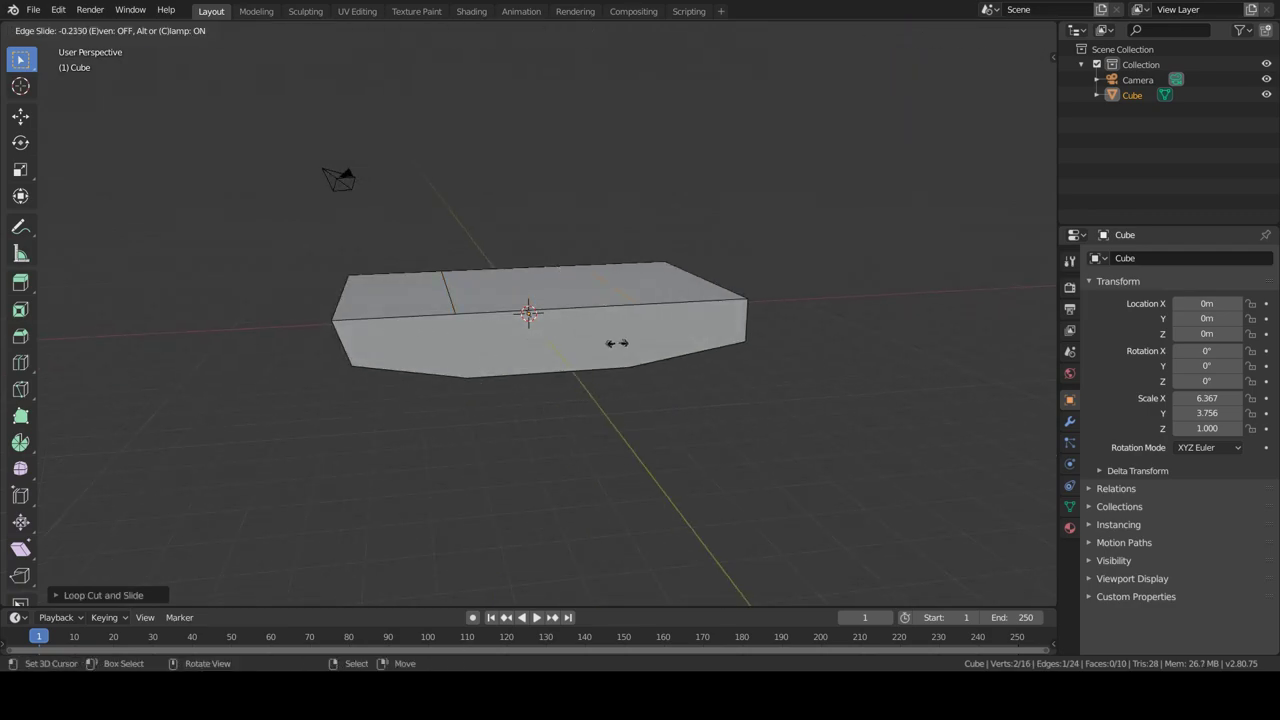
key(3)
click(557, 286)
key(g)
key(z)
click(586, 376)
Add a loop cut near the front and raise the rear top face about 0.24 m
mouse_move(586, 376)
middle_down()
mouse_move(471, 373)
mouse_move(455, 606)
middle_up()
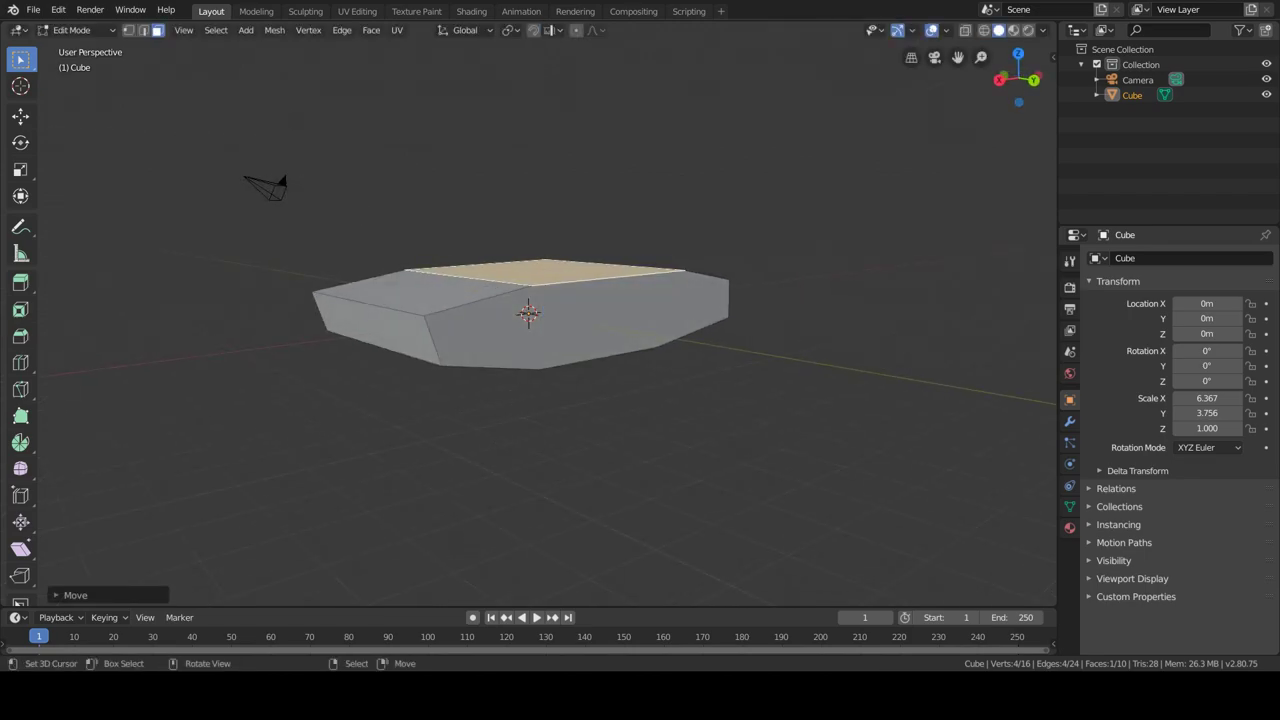
middle_drag(648, 402, 600, 417)
click(502, 326)
right_click(600, 300)
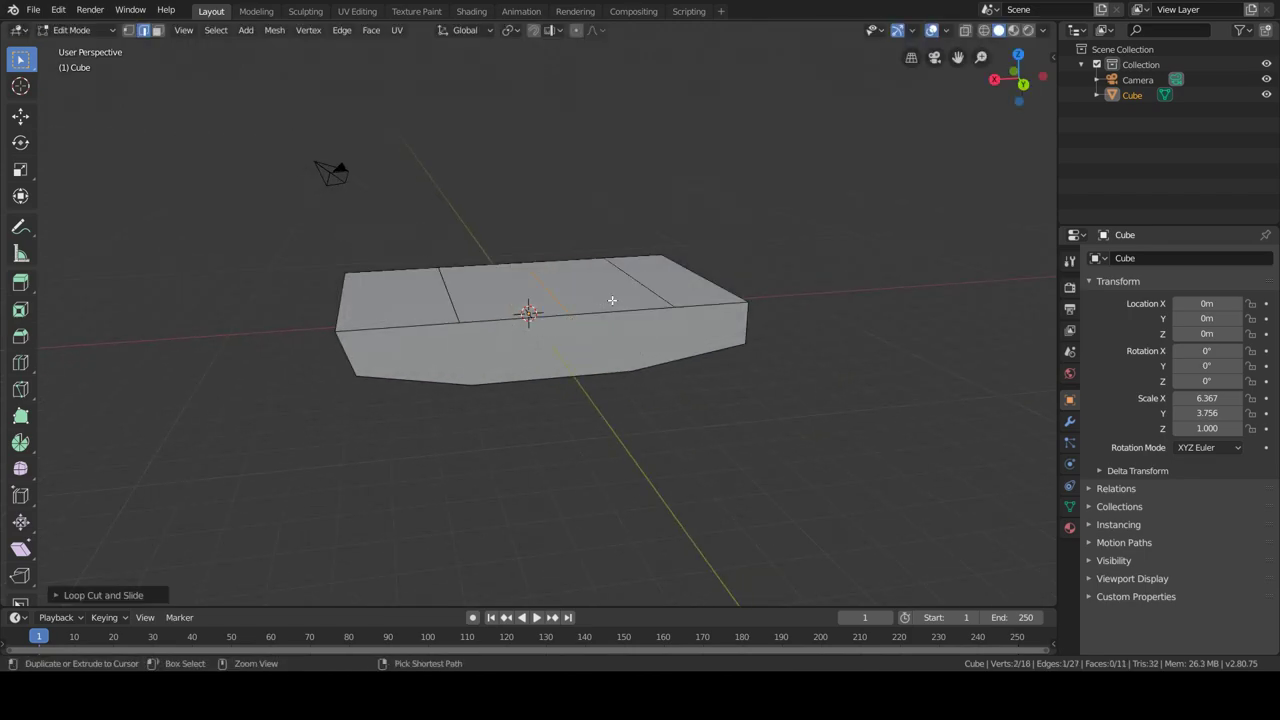
key(g)
key(g)
click(525, 312)
click(526, 270)
key(g)
key(z)
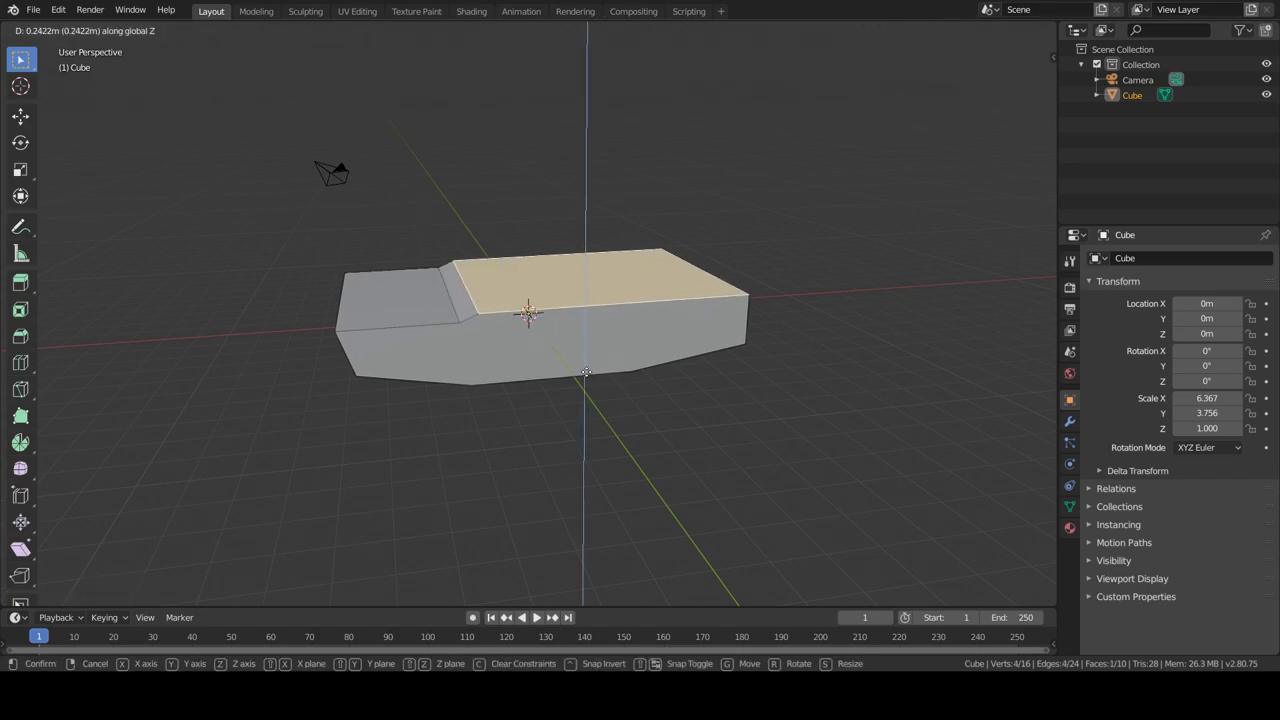
click(586, 372)
Snap the 3D cursor to the selected rear top face
key(shift+s)
click(512, 456)
key(shift+a)
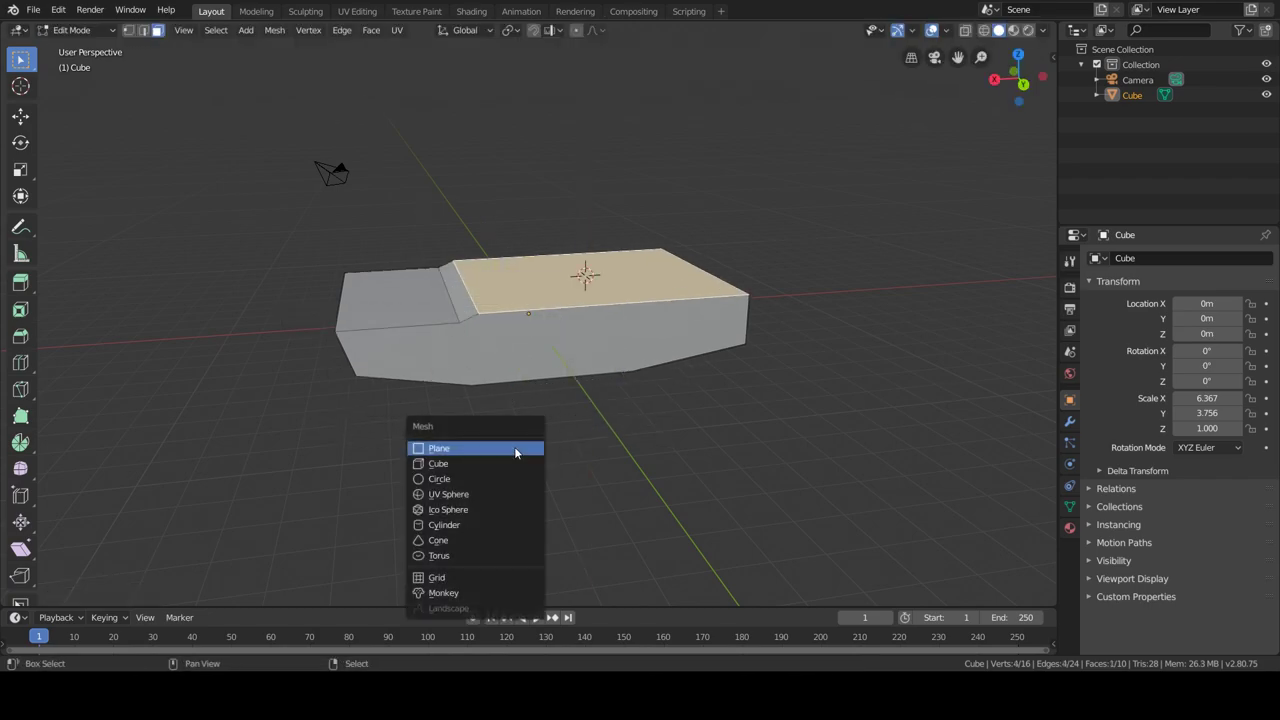
Add a new cube at the 3D cursor on top of the hull
key(Escape)
key(Tab)
key(shift+a)
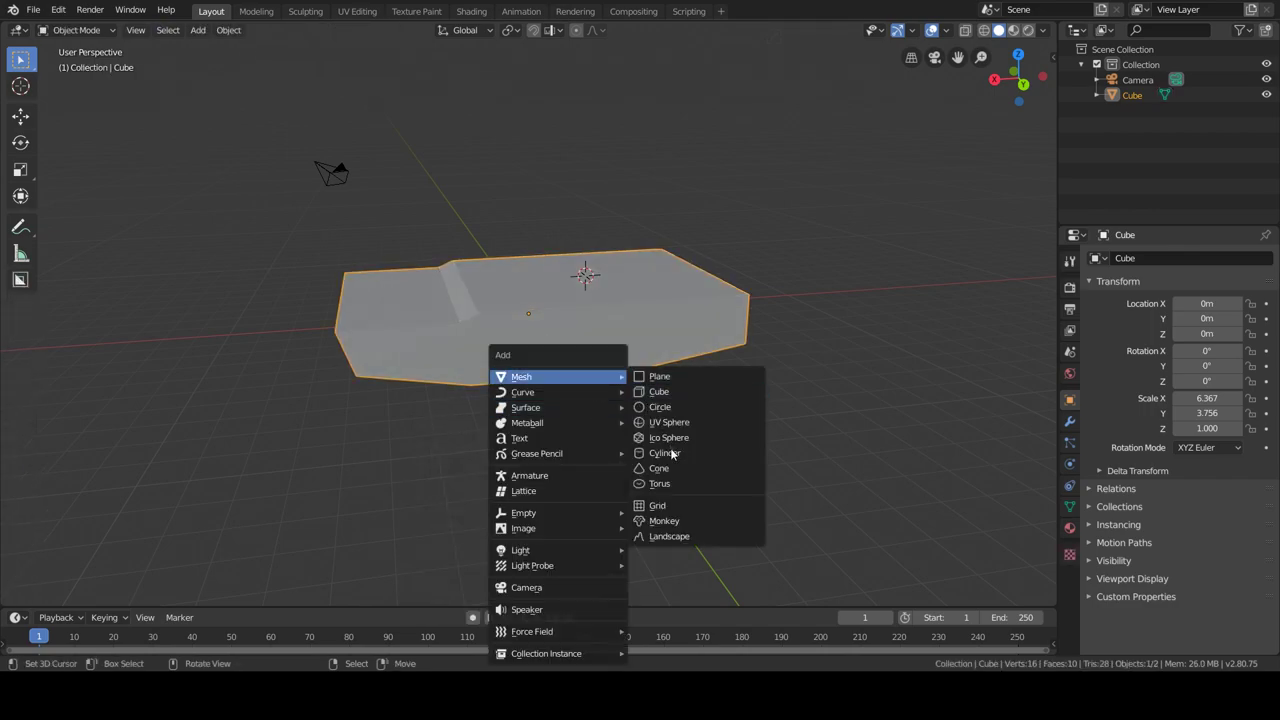
click(661, 399)
key(Tab)
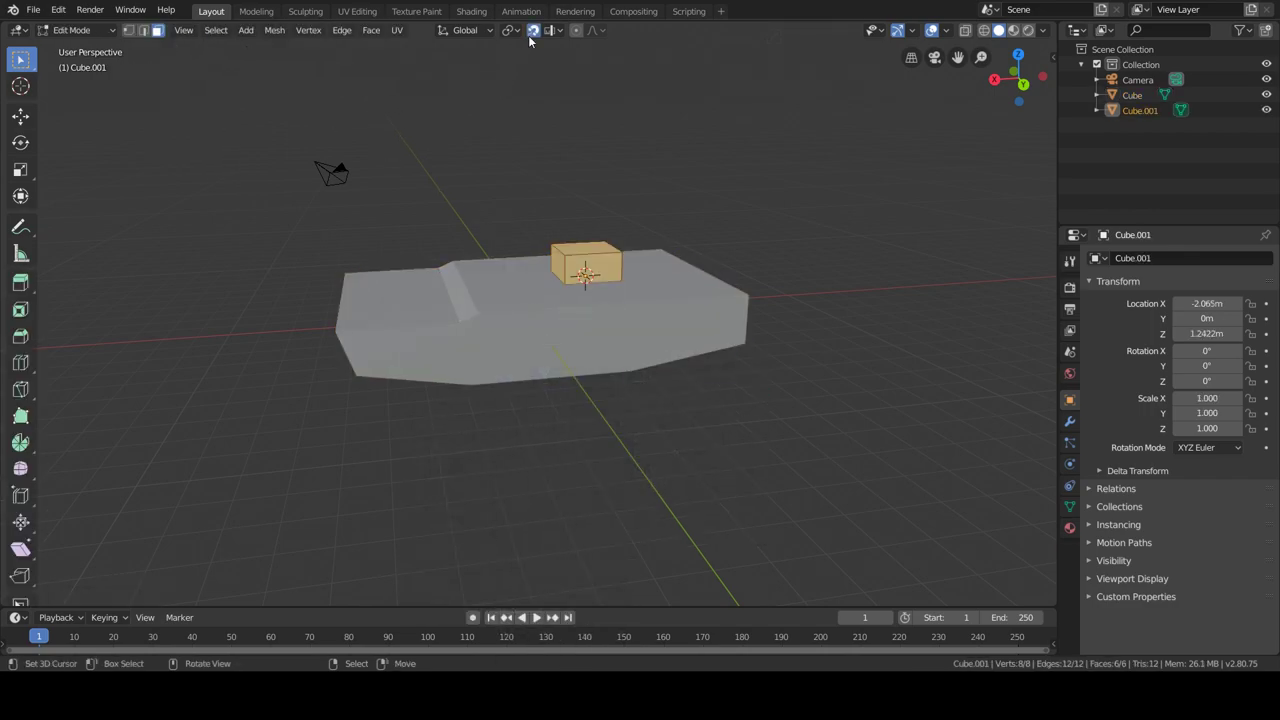
key(Tab)
Scale the new cube wider in X/Y and flatter in Z for the turret
key(s)
key(shift+z)
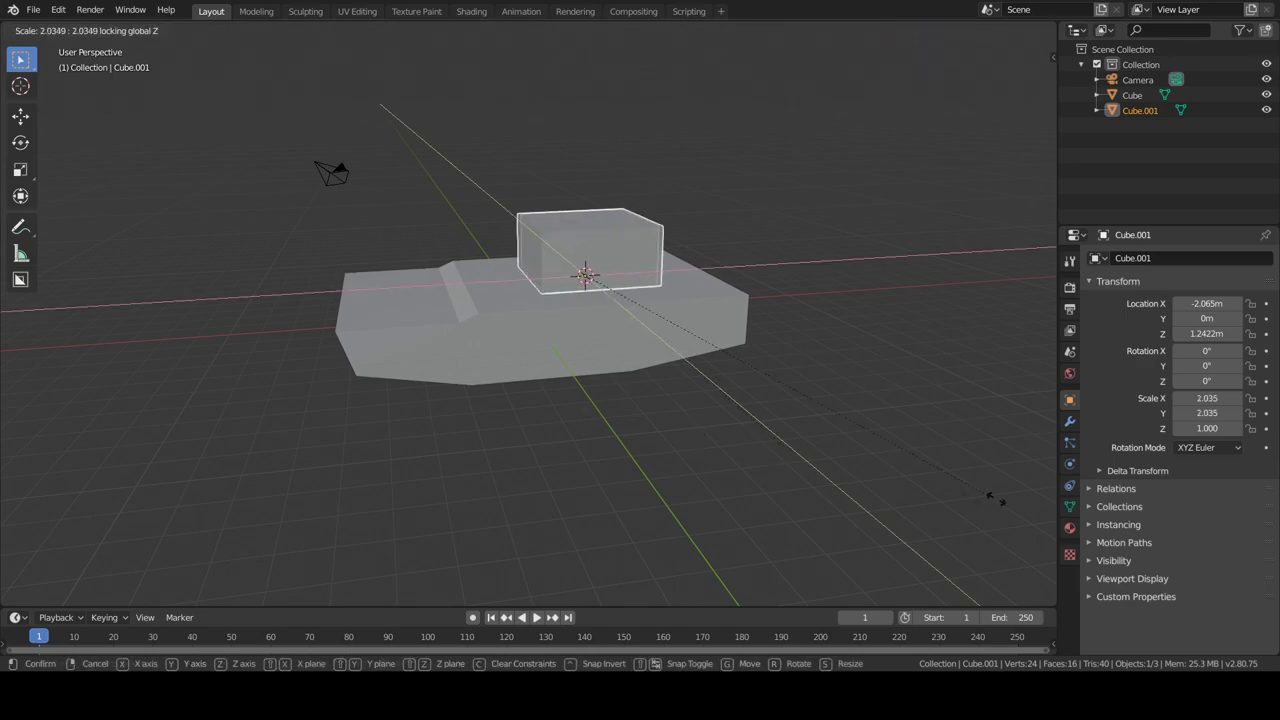
click(920, 443)
key(s)
key(z)
click(870, 416)
key(shift+s)
mouse_move(499, 336)
middle_down()
mouse_move(612, 353)
mouse_move(543, 286)
middle_up()
Add two loop cuts across the turret and push its front middle face outward
key(Tab)
key(ctrl+r)
scroll(543, 286, up, 1)
click(543, 286)
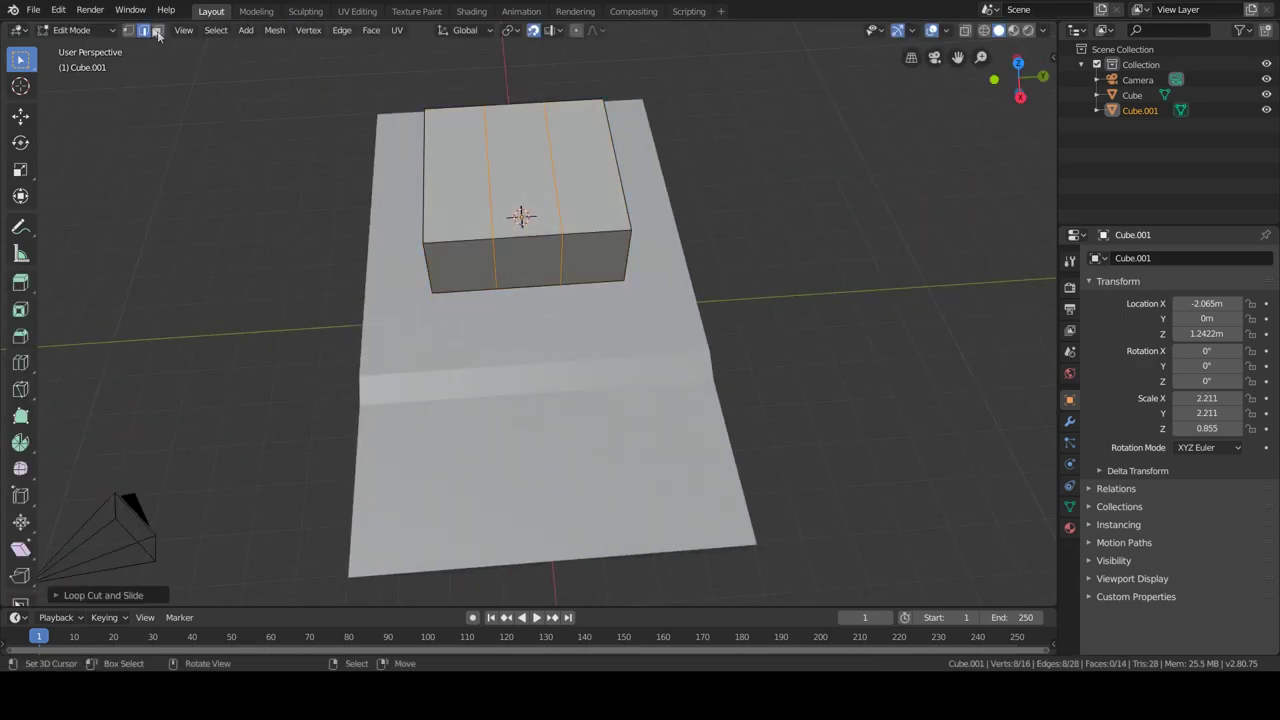
click(156, 30)
click(528, 262)
key(g)
click(545, 340)
Offset a turret face along X to give it an eight-sided outline
mouse_move(545, 340)
middle_down()
mouse_move(326, 356)
mouse_move(371, 337)
middle_up()
key(alt+z)
key(g)
key(x)
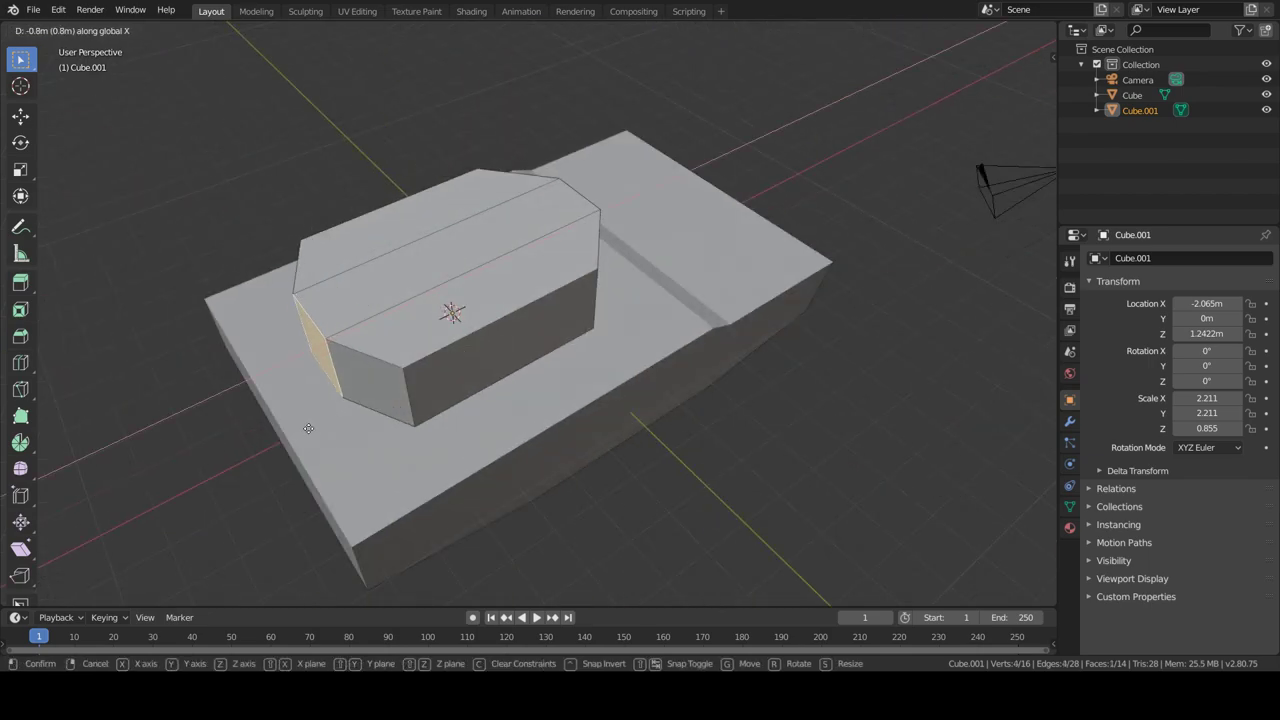
click(308, 428)
Select a turret front face and snap the 3D cursor to it
mouse_move(308, 428)
middle_down()
mouse_move(612, 270)
mouse_move(548, 258)
middle_up()
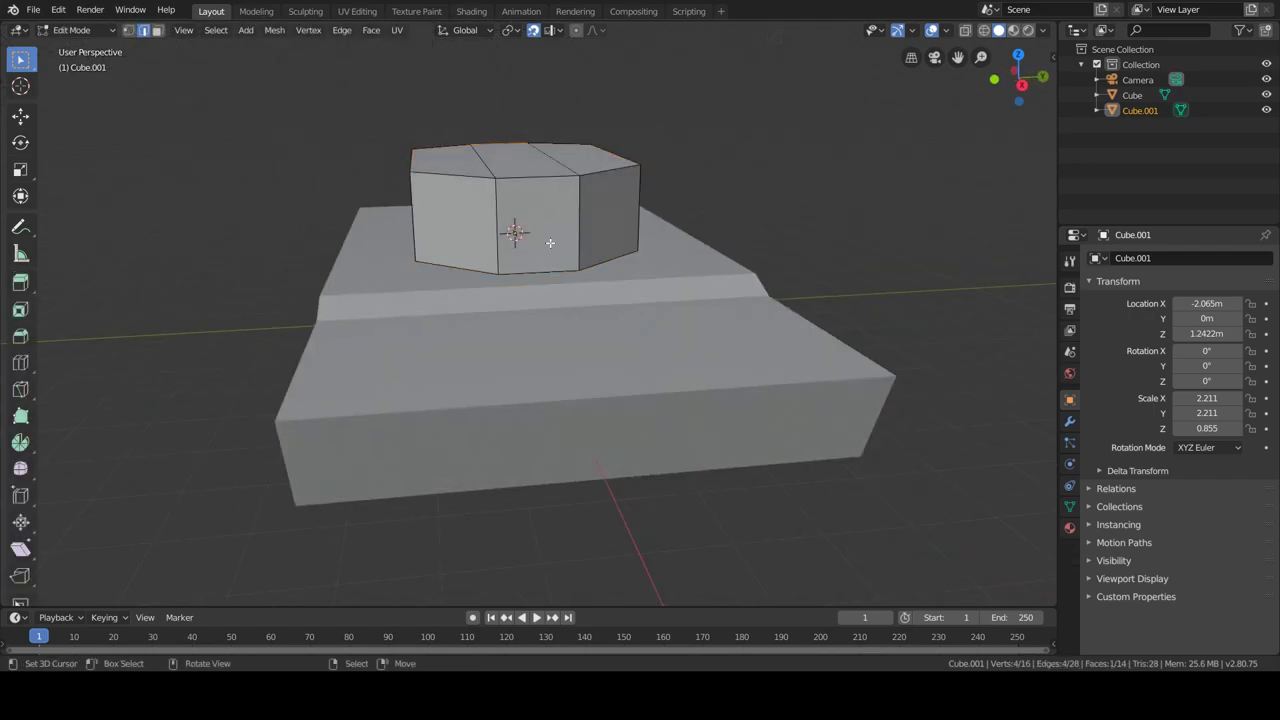
click(535, 235)
key(shift+s)
click(545, 300)
Add a six-sided cylinder at the turret face, rotated 90° on Y
key(shift+a)
click(480, 383)
click(55, 595)
click(200, 413)
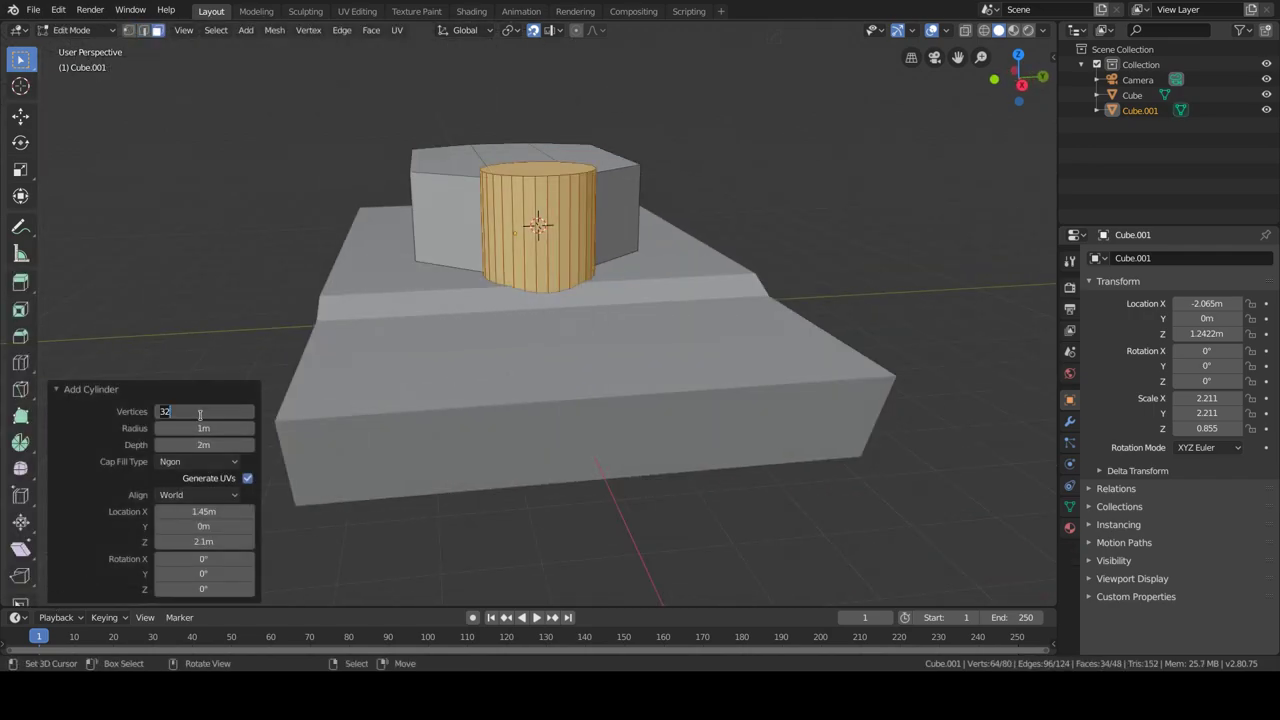
text(6)
key(Return)
text(r)
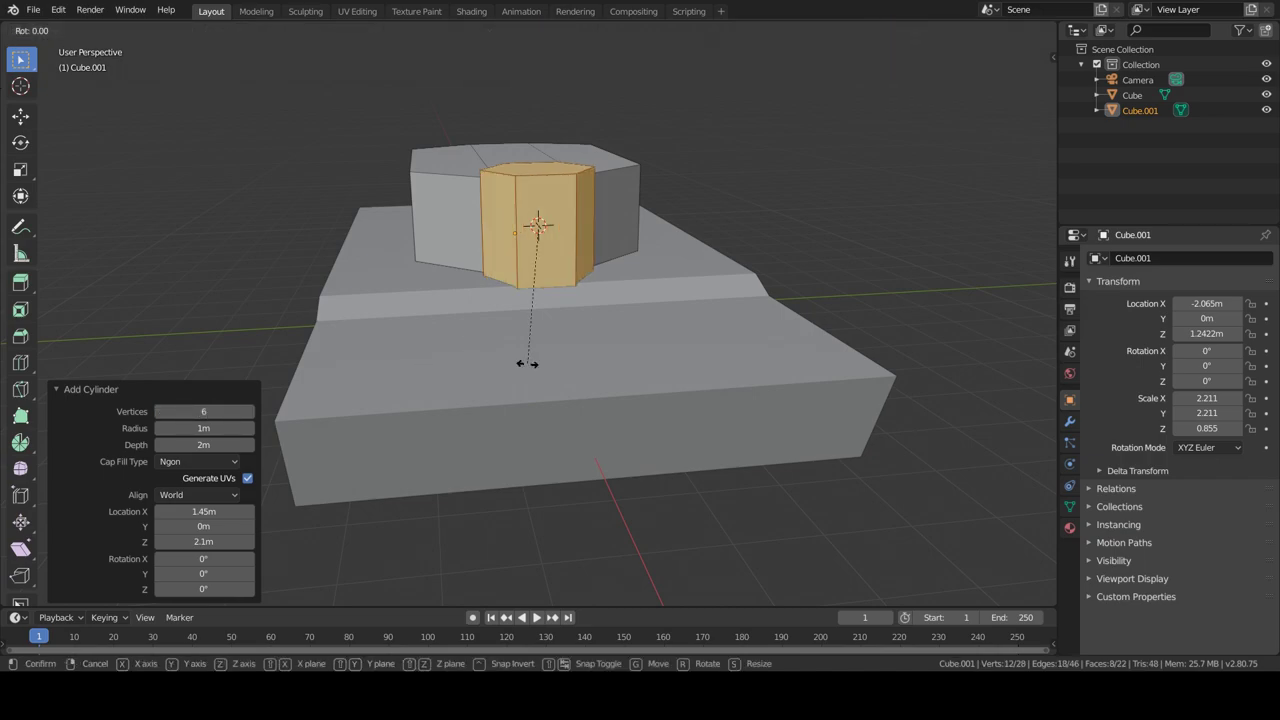
text(y90)
key(Return)
Shrink the hexagonal cylinder and push its end 6 m along X into a barrel
key(s)
click(585, 278)
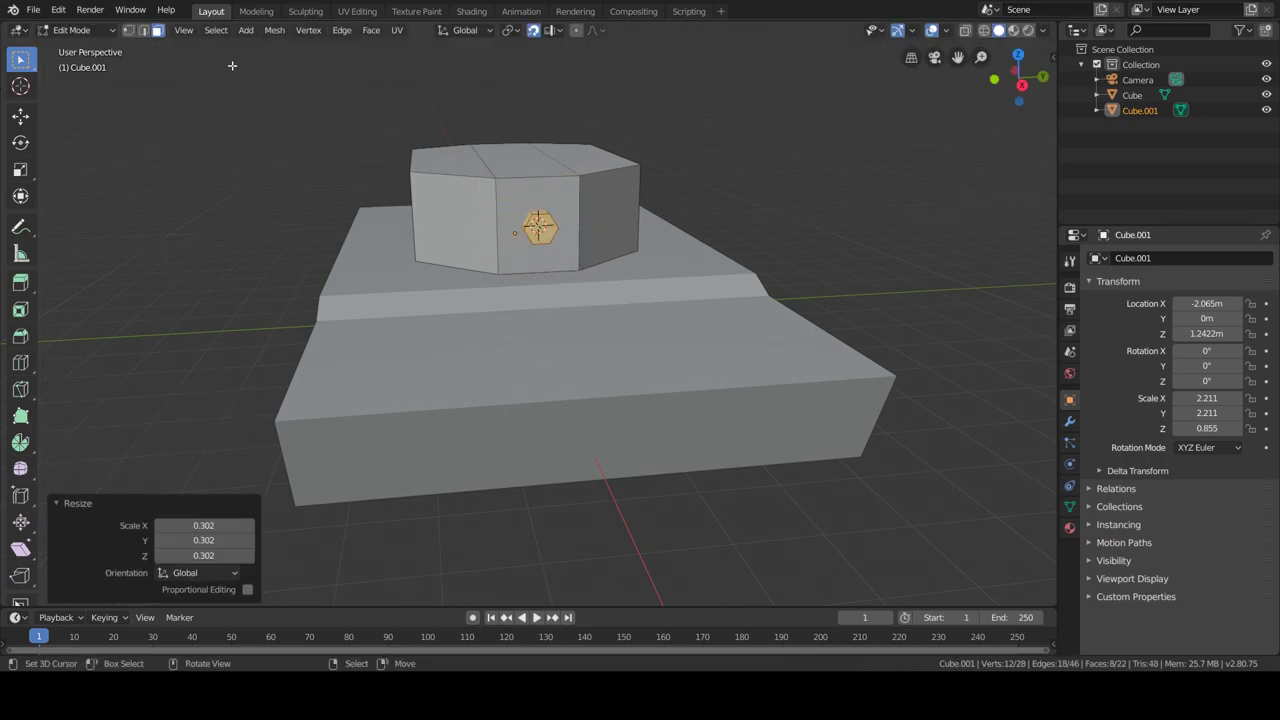
key(Tab)
mouse_move(571, 271)
middle_down()
mouse_move(700, 351)
mouse_move(699, 366)
middle_up()
scroll(631, 452, down, 3)
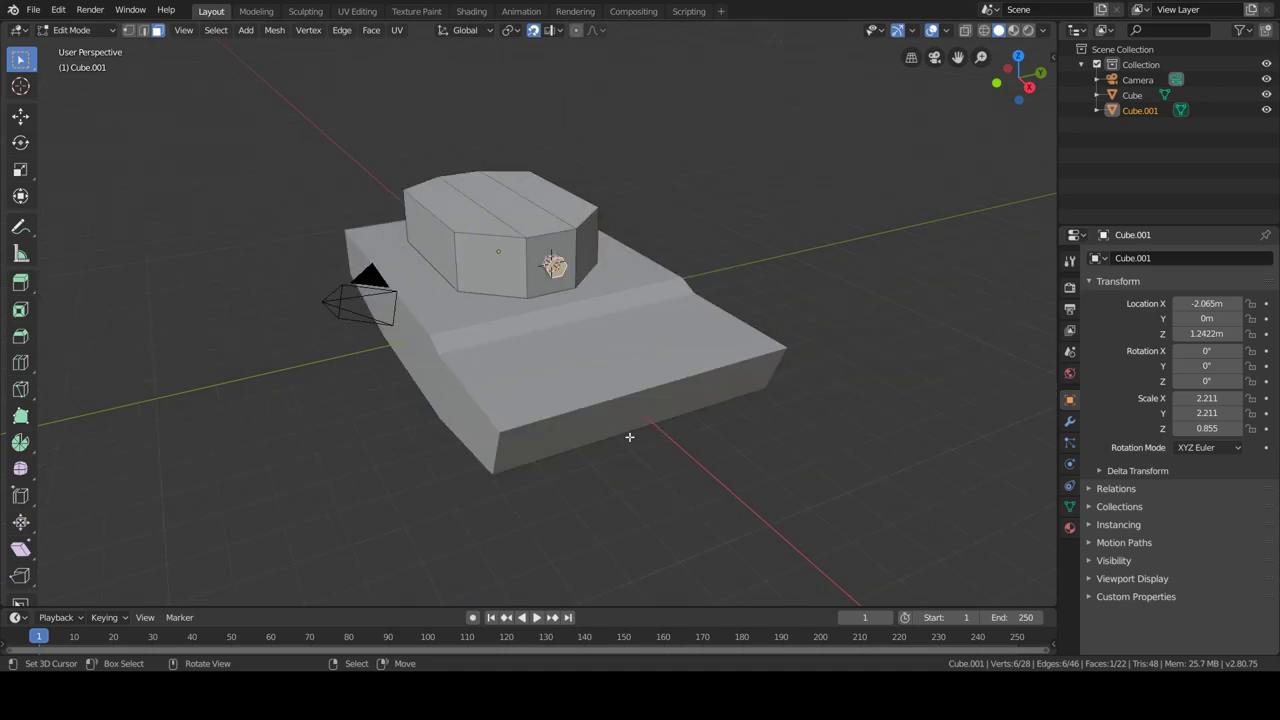
text(gx6)
key(Return)
Add a loop cut near the barrel tip
middle_drag(733, 534, 752, 464)
scroll(640, 430, up, 3)
key(ctrl+r)
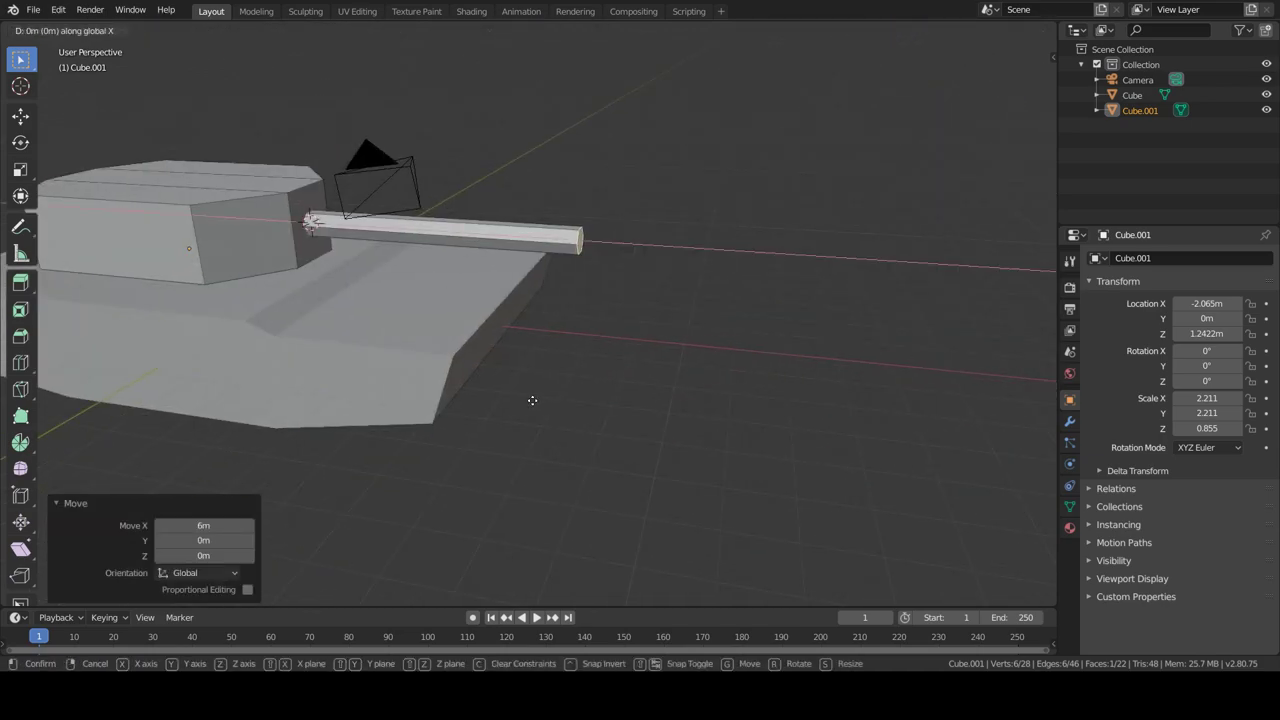
scroll(597, 290, up, 2)
click(597, 250)
click(737, 295)
Scale up the barrel's end ring of faces to thicken the muzzle
key(3)
alt+click(643, 259)
key(s)
key(shift+z)
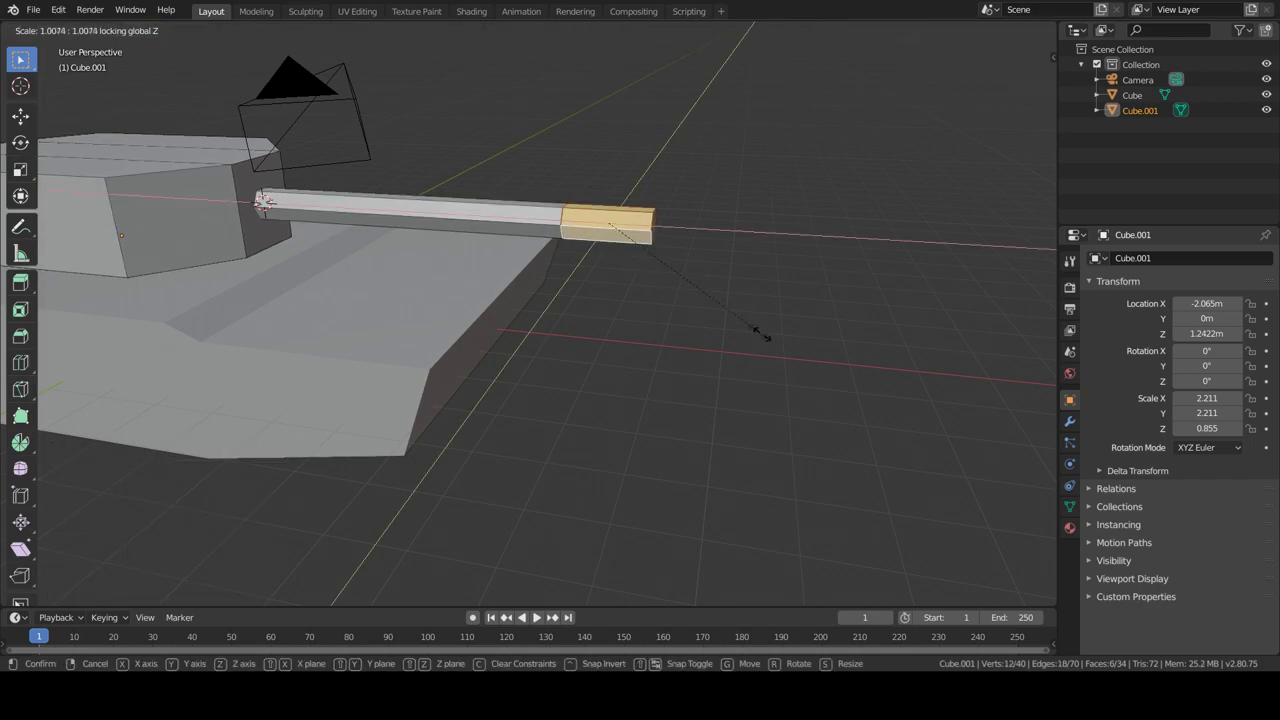
key(shift+y)
key(shift+z)
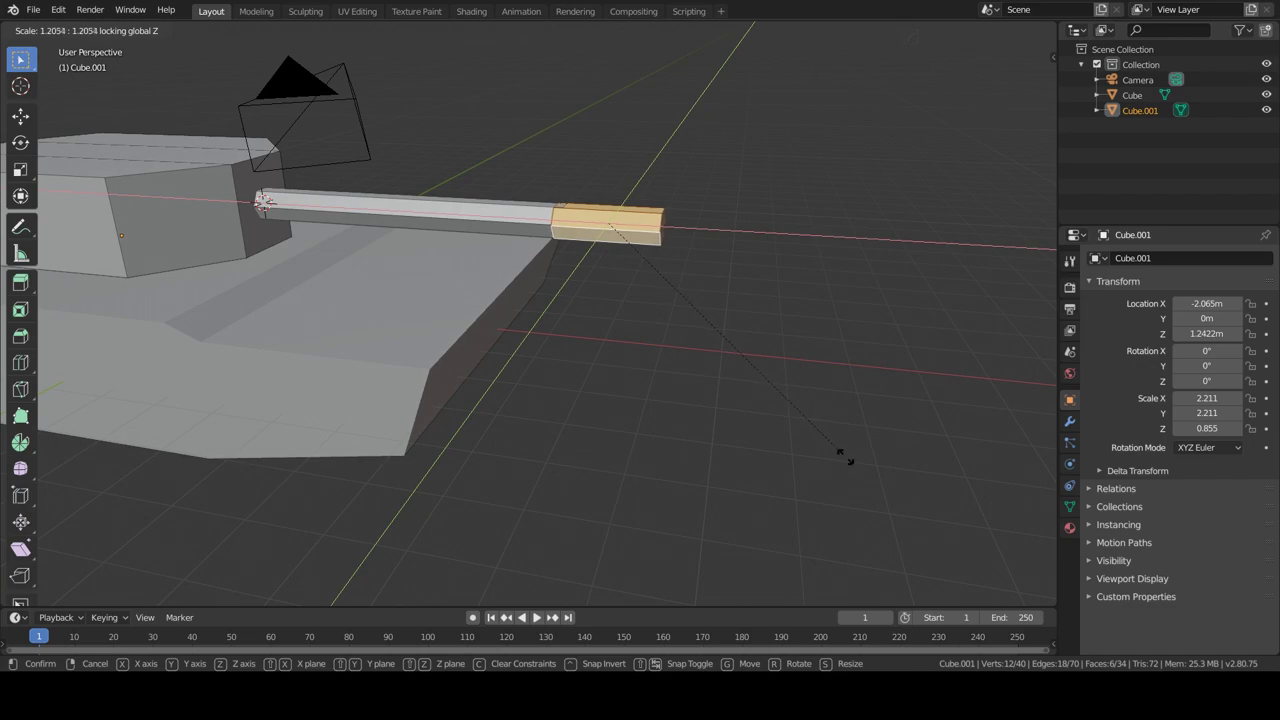
click(843, 456)
Extrude a wider muzzle ring and extrude it 1.7 m
middle_drag(843, 456, 714, 406)
key(e)
right_click(688, 389)
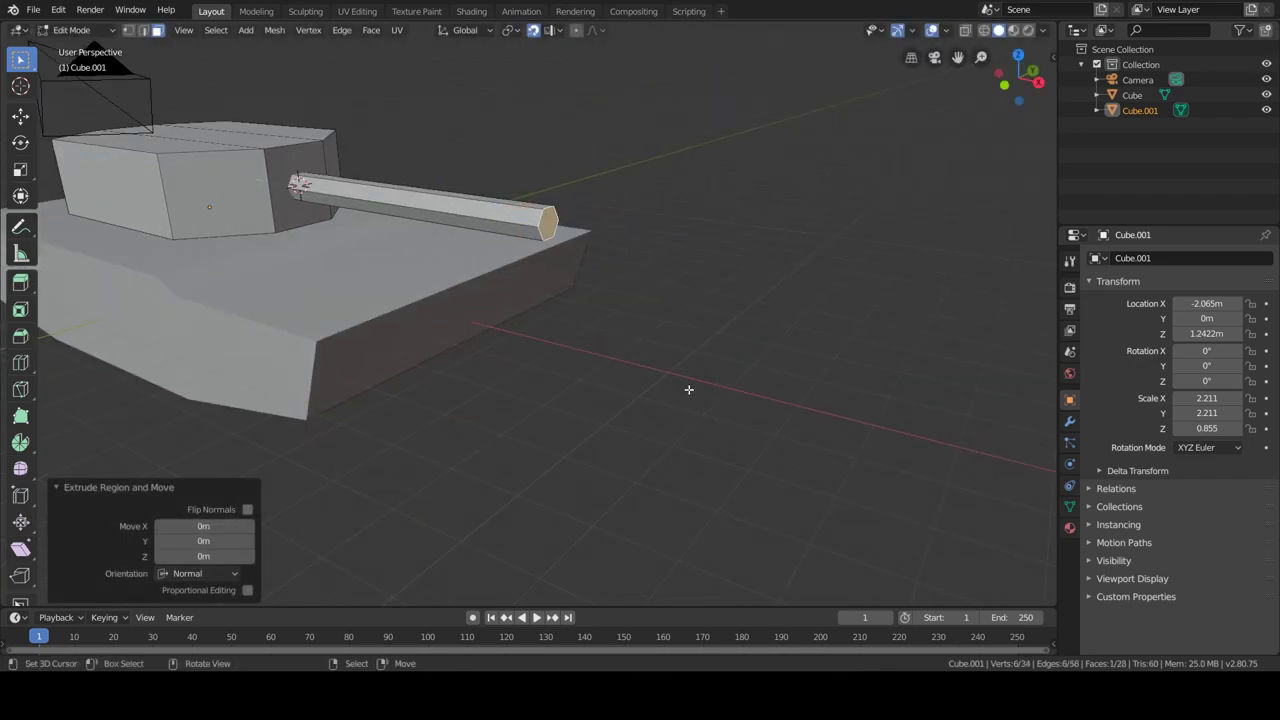
key(ctrl+z)
key(ctrl+shift+z)
key(ctrl+z)
key(e)
right_click(791, 391)
key(s)
key(Return)
text(e)
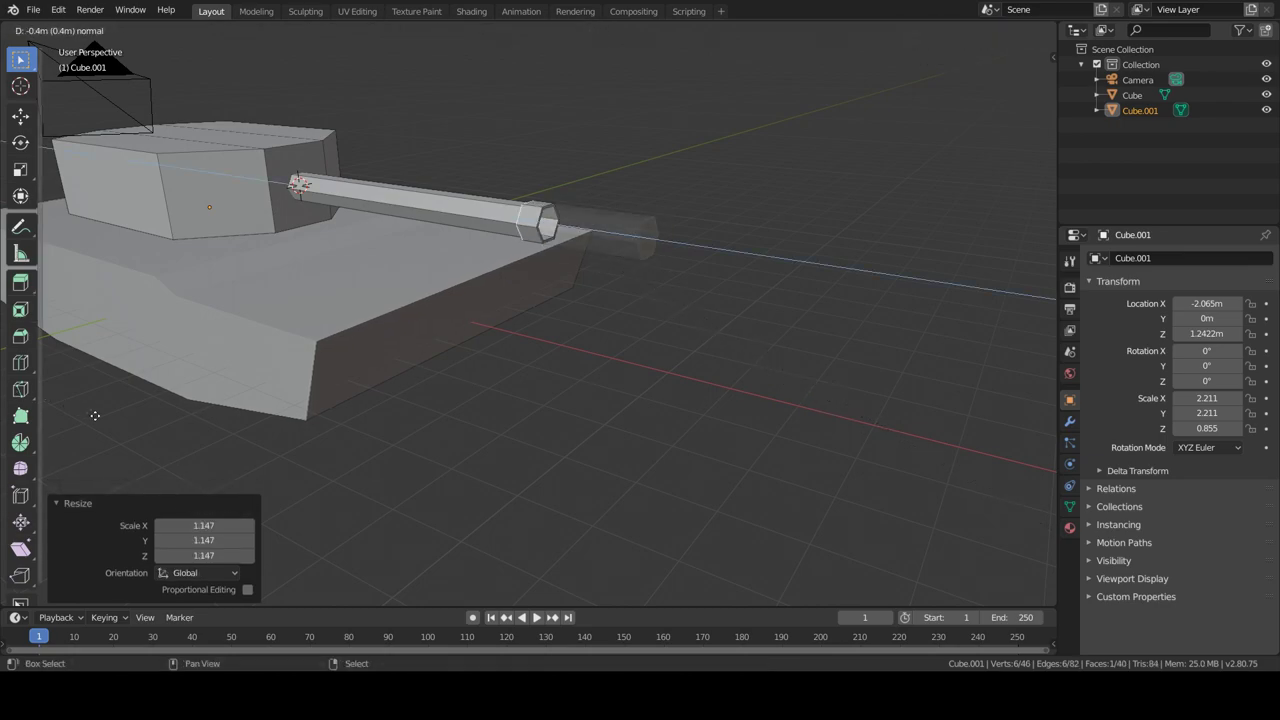
text(1.7)
key(Return)
Scale down the muzzle end face and move the selection along X
key(i)
right_click(811, 384)
key(s)
click(786, 371)
key(i)
right_click(771, 360)
key(g)
key(x)
click(390, 289)
scroll(300, 360, down, 3)
middle_drag(280, 380, 457, 366)
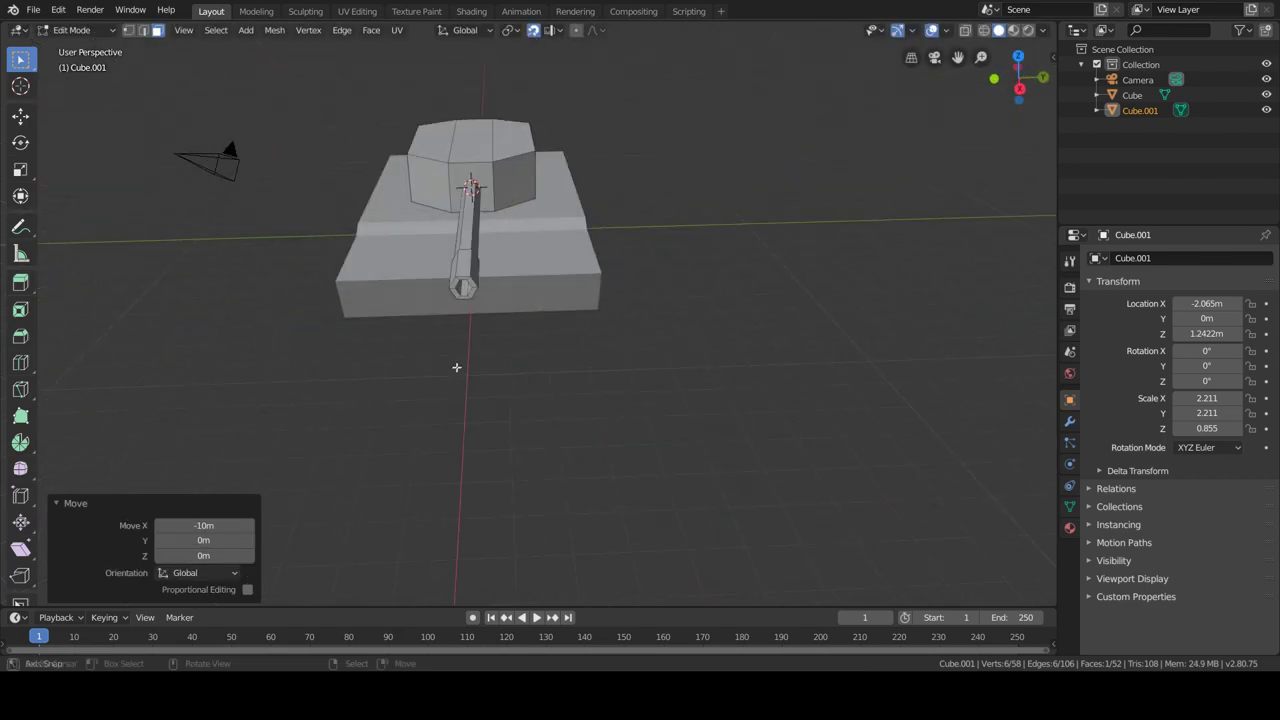
Add a new box and separate it into its own object, Cube.002
key(shift+a)
click(400, 306)
mouse_move(440, 323)
middle_down()
mouse_move(603, 391)
mouse_move(705, 392)
middle_up()
key(p)
click(651, 368)
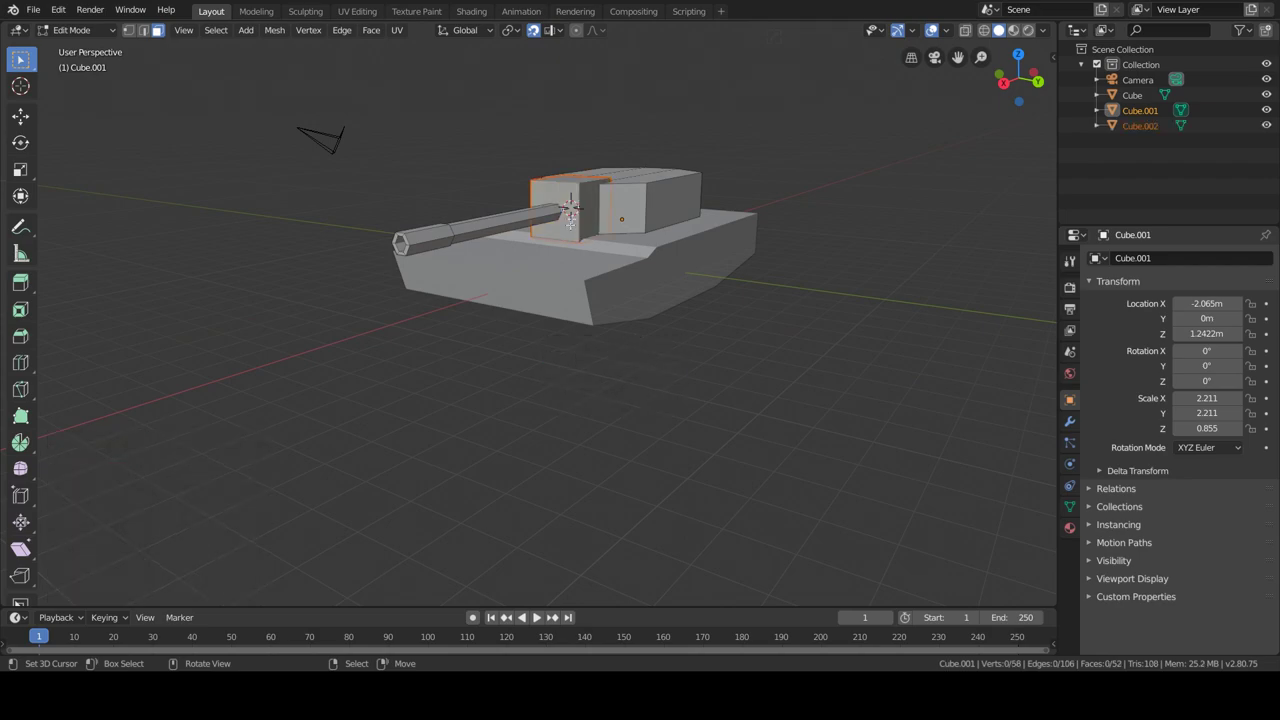
Select all of Cube.002 in Edit Mode and move it along Y
key(Tab)
click(599, 280)
key(Tab)
key(a)
key(g)
key(y)
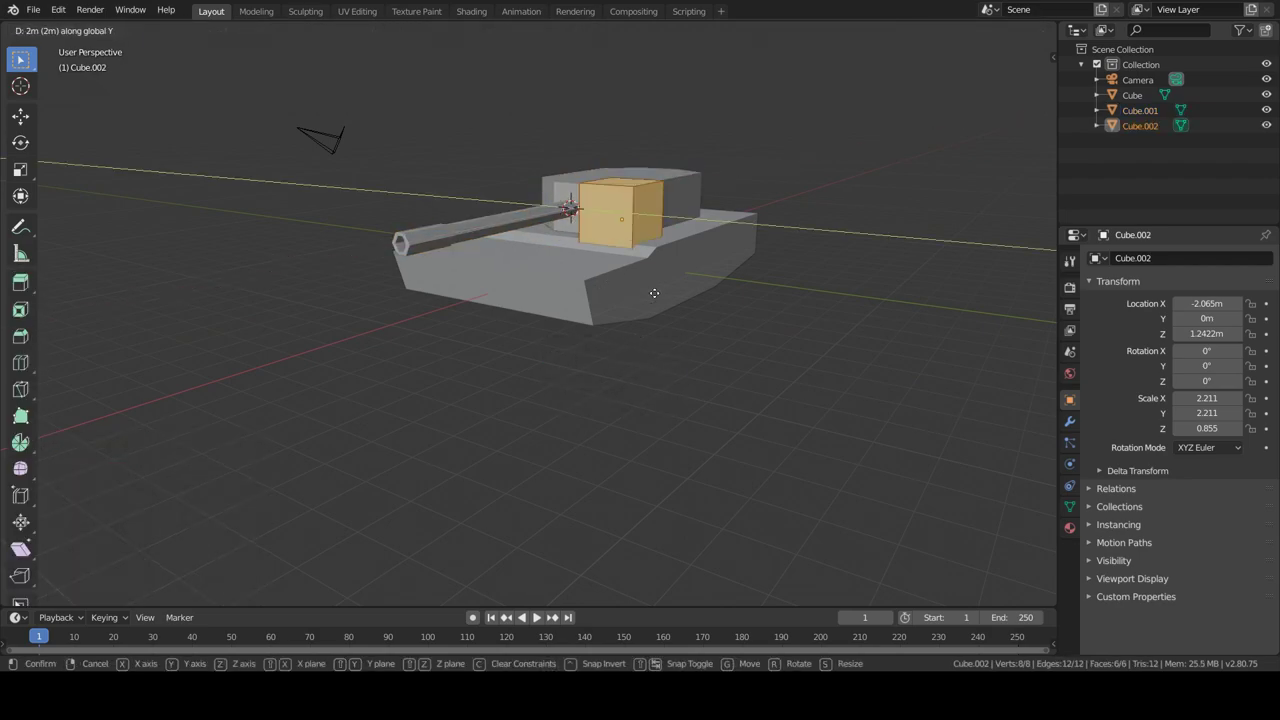
click(659, 305)
Scale the box narrower along Y and move it down on Z
middle_drag(717, 360, 826, 366)
key(s)
key(y)
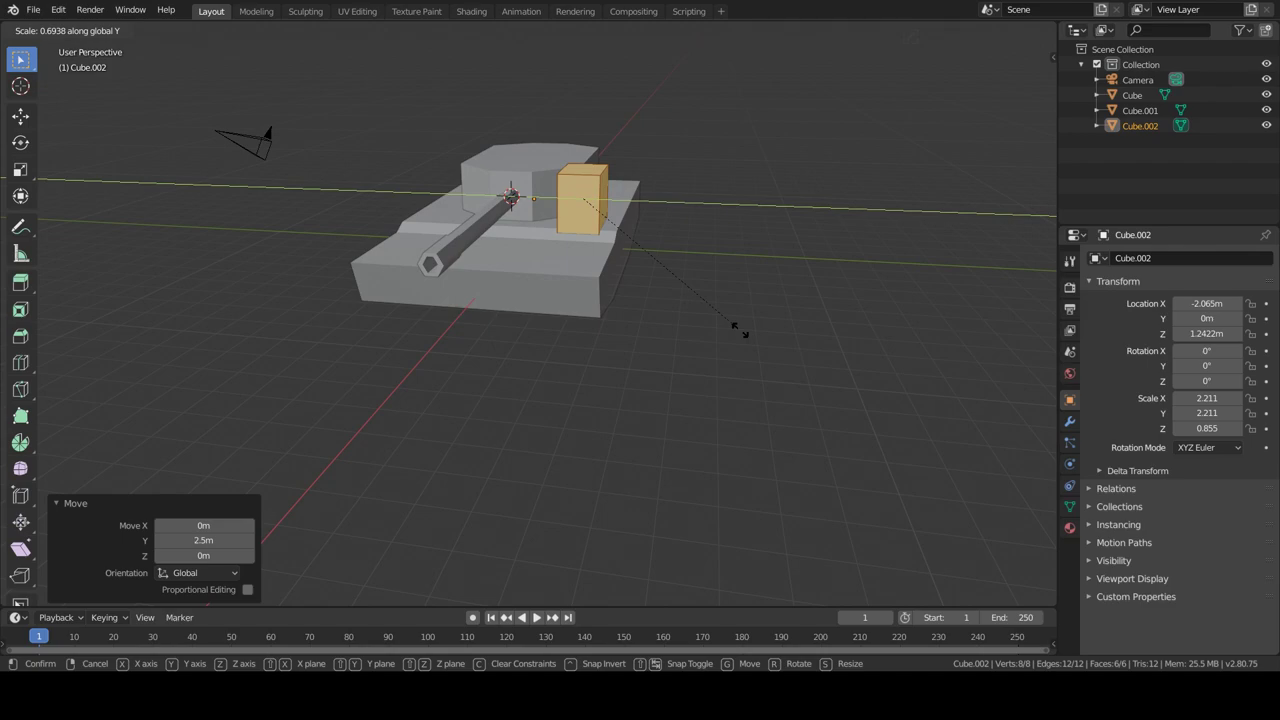
click(737, 381)
middle_drag(737, 381, 629, 371)
key(g)
key(z)
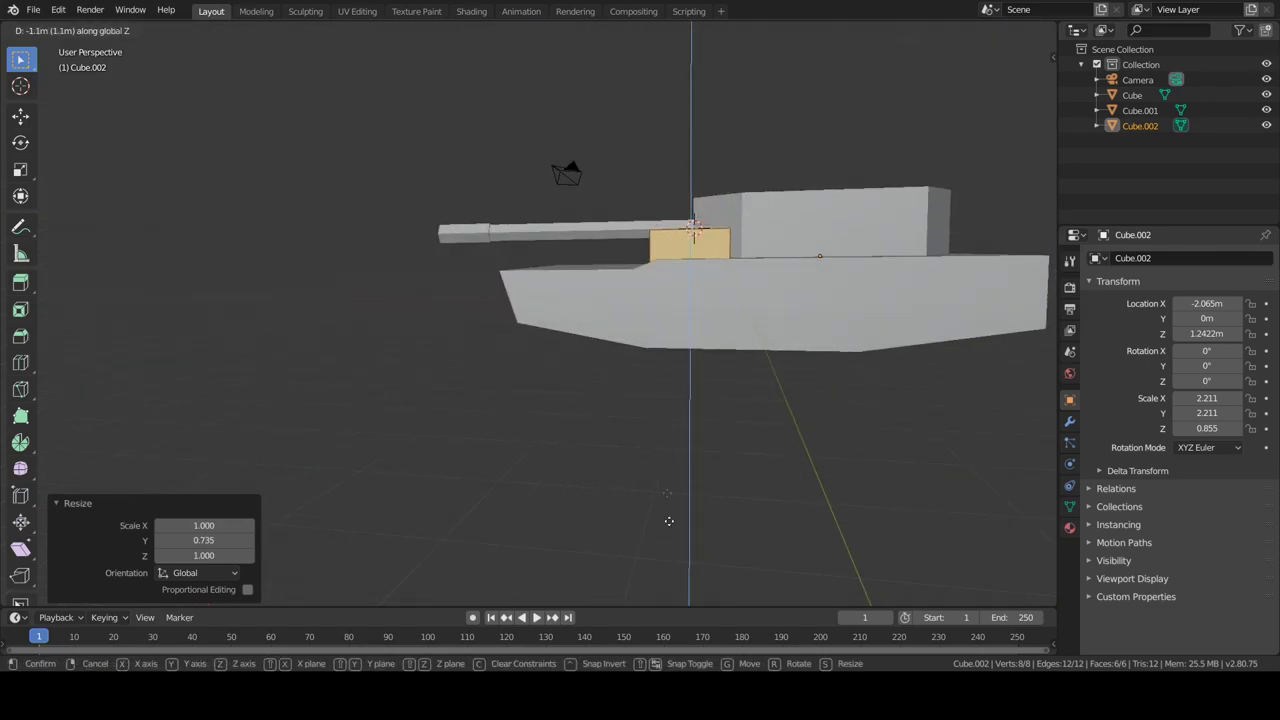
right_click(632, 382)
Drag the box's bottom face down, then lengthen the box along X
middle_drag(632, 382, 701, 318)
click(701, 318)
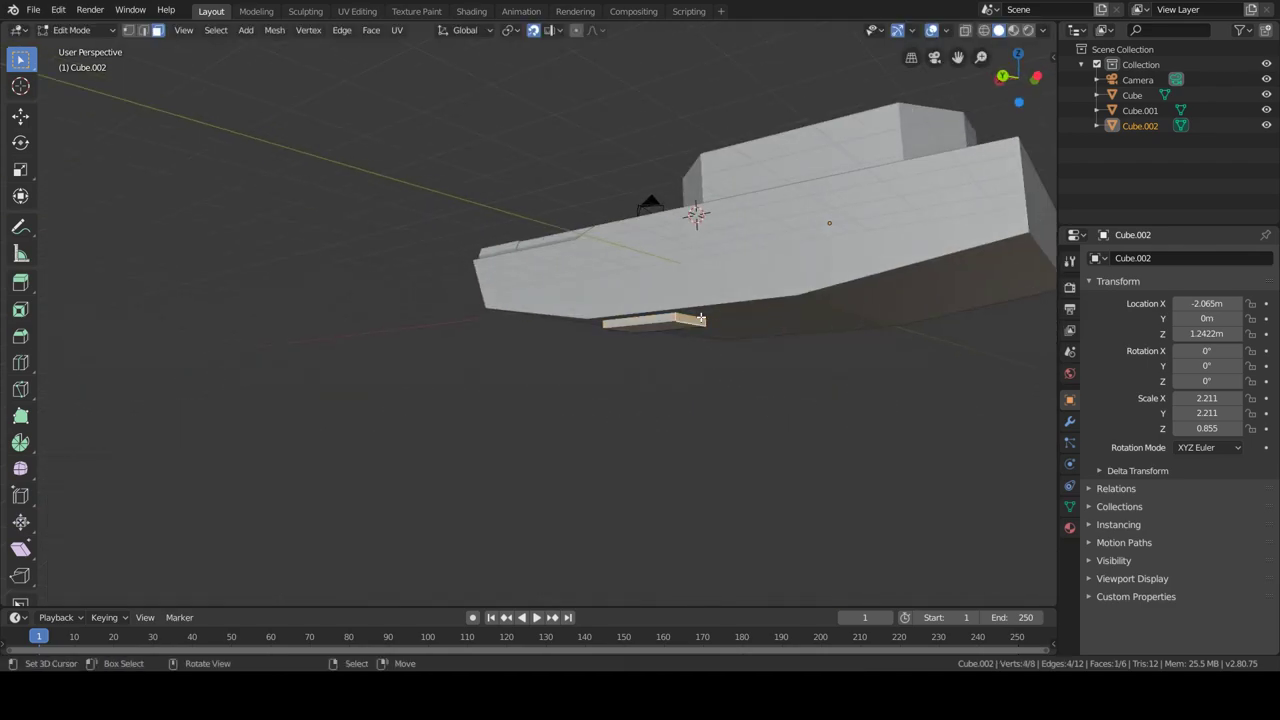
key(g)
click(850, 320)
mouse_move(850, 320)
middle_down()
mouse_move(864, 401)
mouse_move(763, 366)
mouse_move(857, 380)
middle_up()
key(s)
key(x)
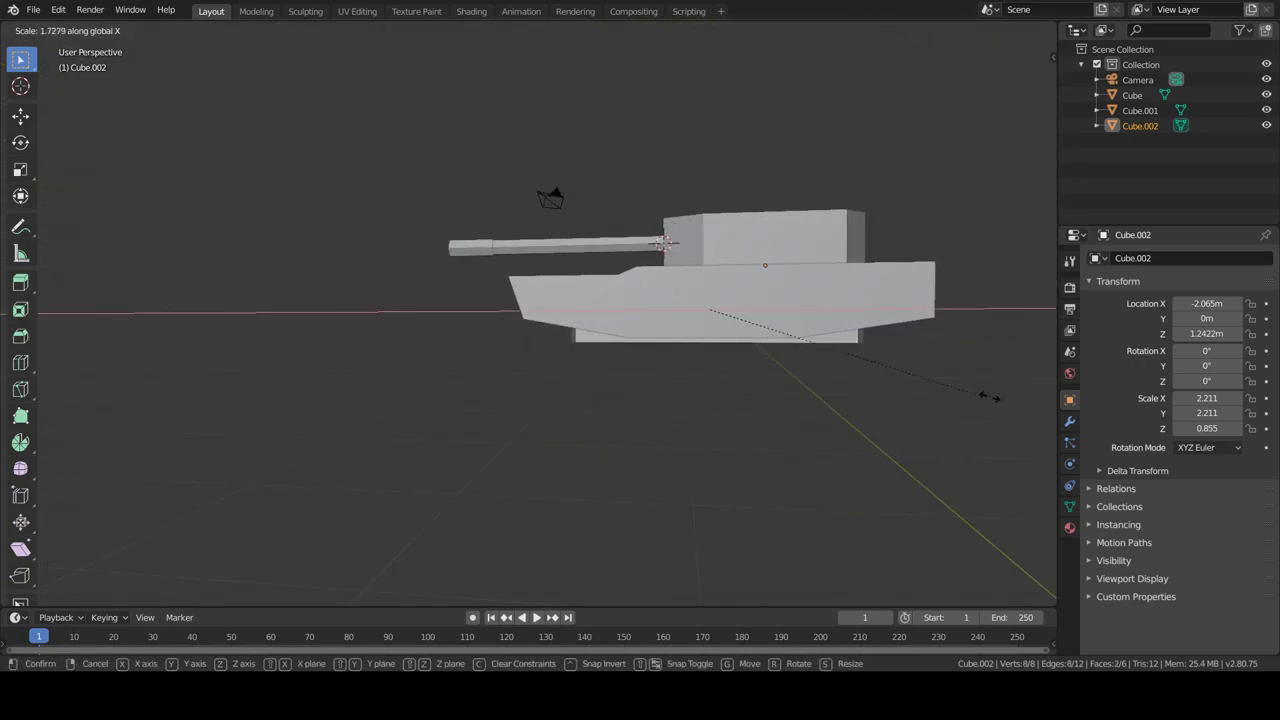
click(1052, 402)
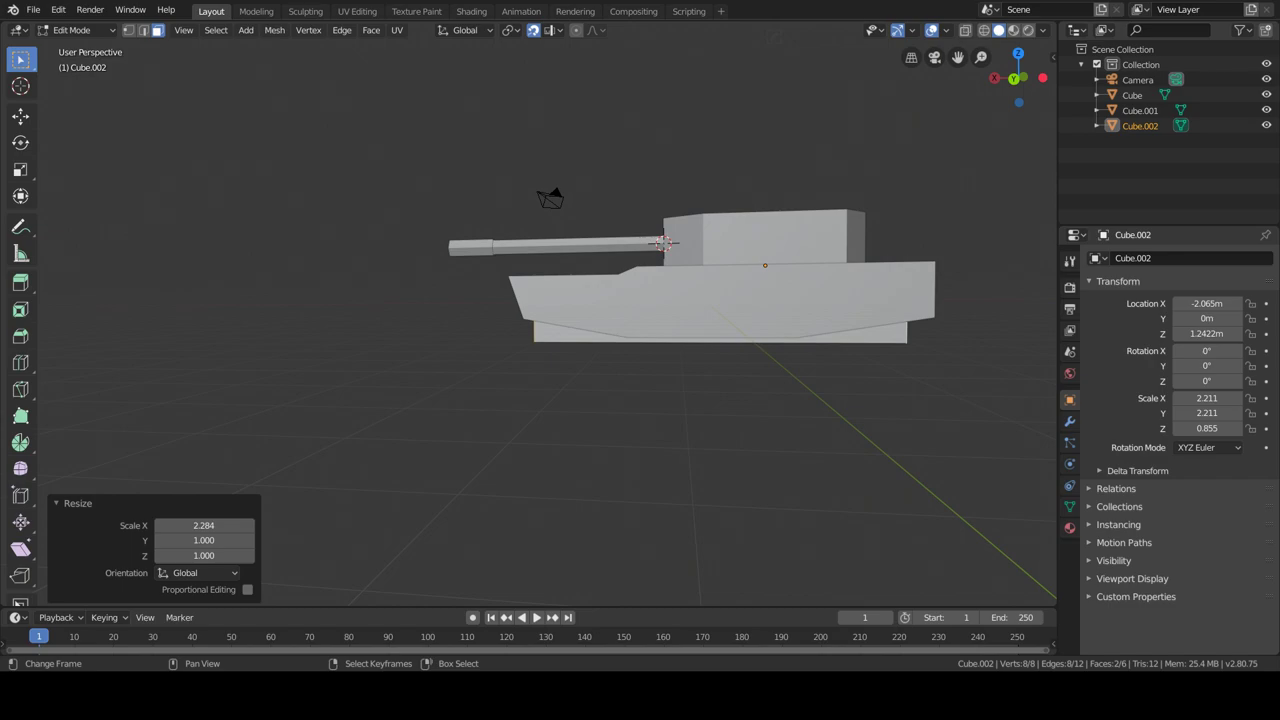
Scale the box to 0.700 along X, undoing an accidental extrude
middle_drag(850, 395, 863, 386)
key(s)
key(x)
click(825, 383)
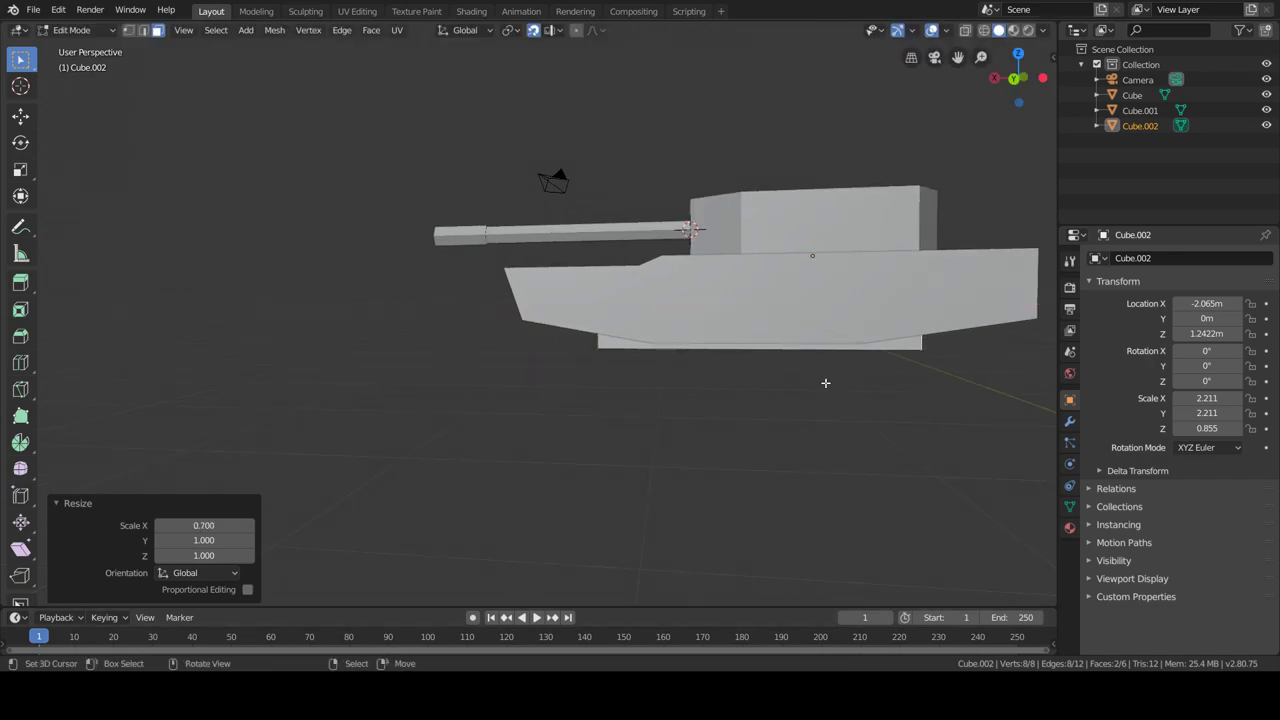
key(e)
right_click(560, 414)
key(ctrl+z)
Extrude the bottom face 2 m to form the track block
mouse_move(517, 414)
middle_down()
mouse_move(643, 408)
mouse_move(551, 394)
middle_up()
key(e)
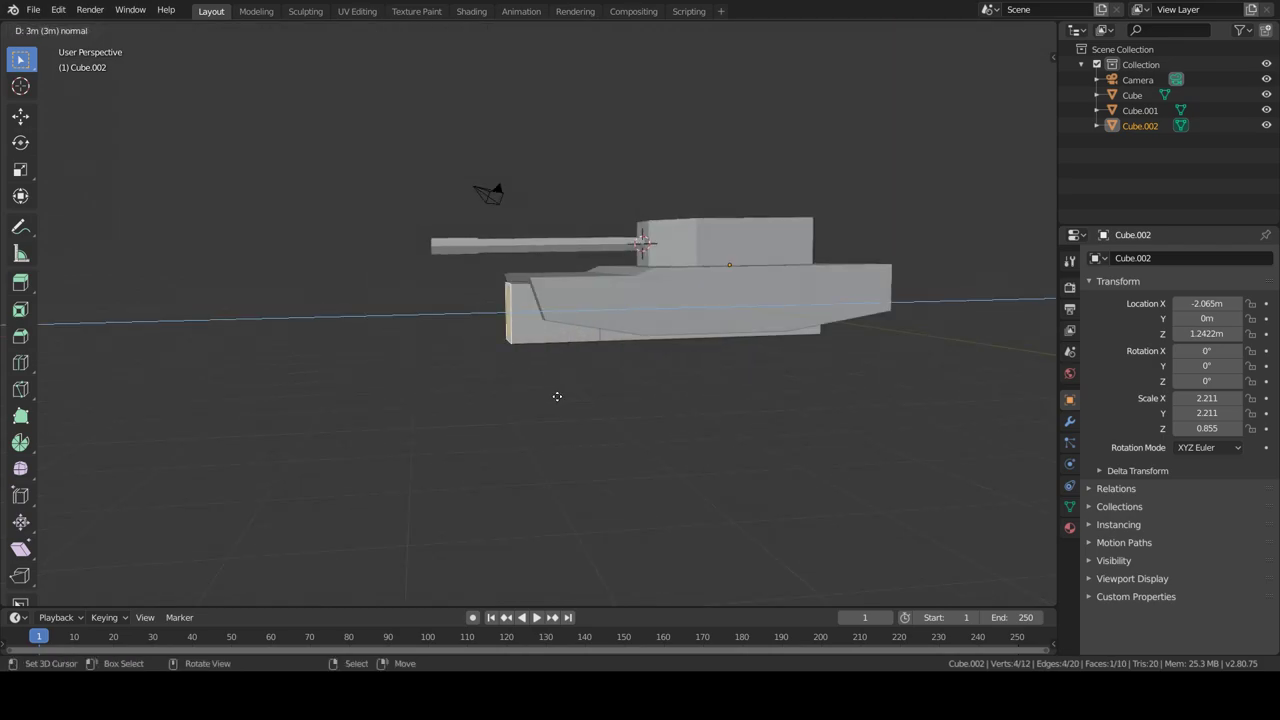
click(523, 394)
mouse_move(734, 423)
middle_down()
mouse_move(822, 348)
mouse_move(517, 362)
mouse_move(538, 358)
middle_up()
text(e2)
key(Return)
Select an end edge of the track block and raise it 0.6 m on Z
click(143, 30)
click(791, 423)
middle_drag(791, 423, 790, 403)
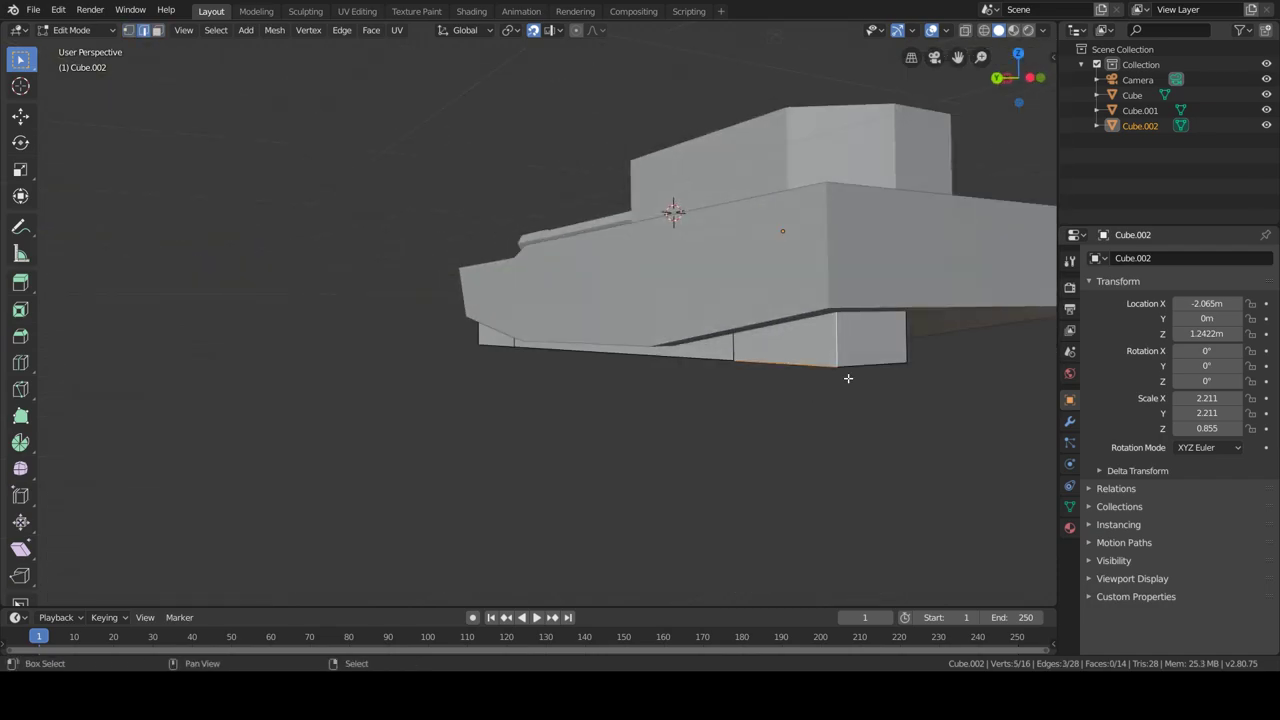
middle_drag(847, 339, 720, 386)
key(g)
key(z)
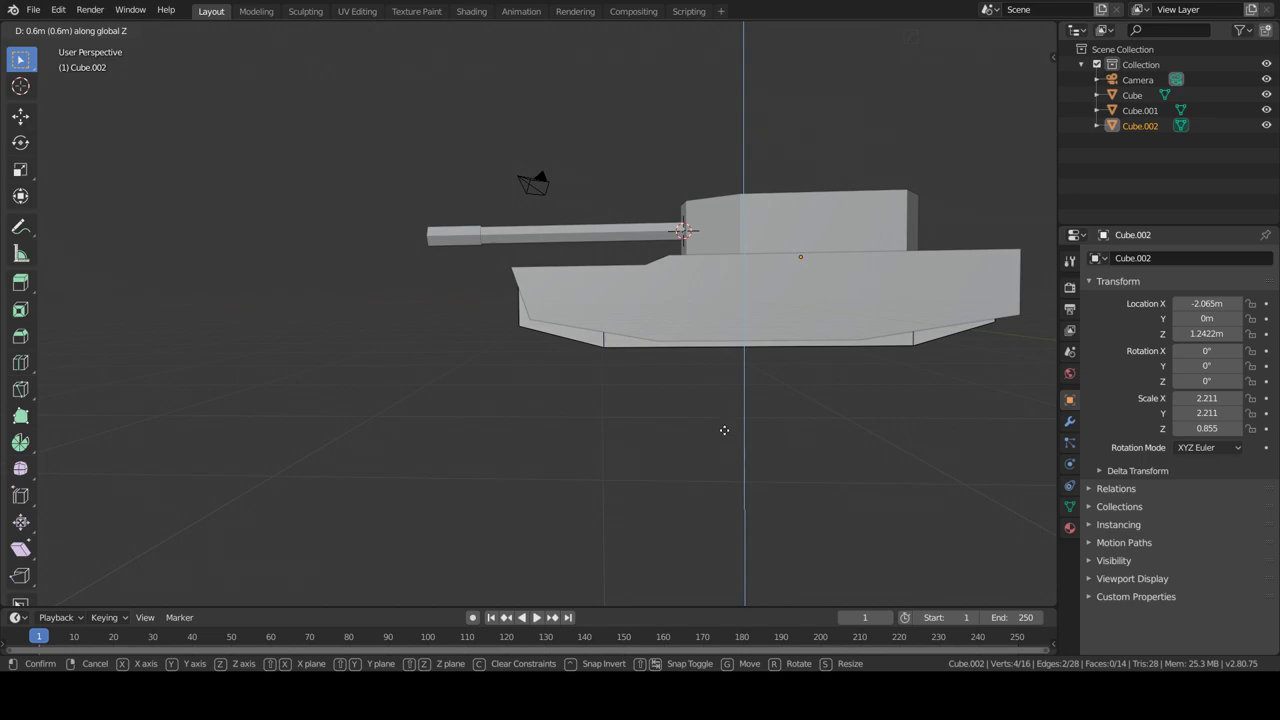
click(725, 424)
Scale the raised edge along X to slope the track's end
middle_drag(725, 424, 894, 407)
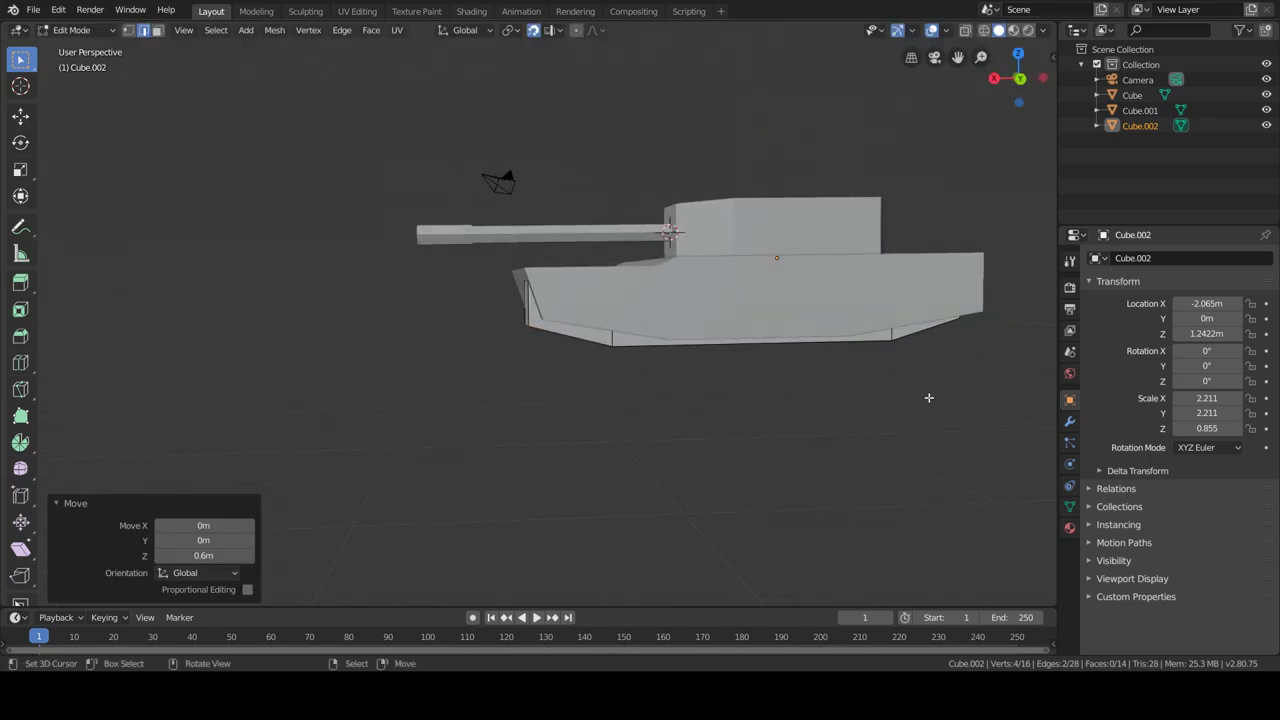
key(s)
key(x)
click(925, 390)
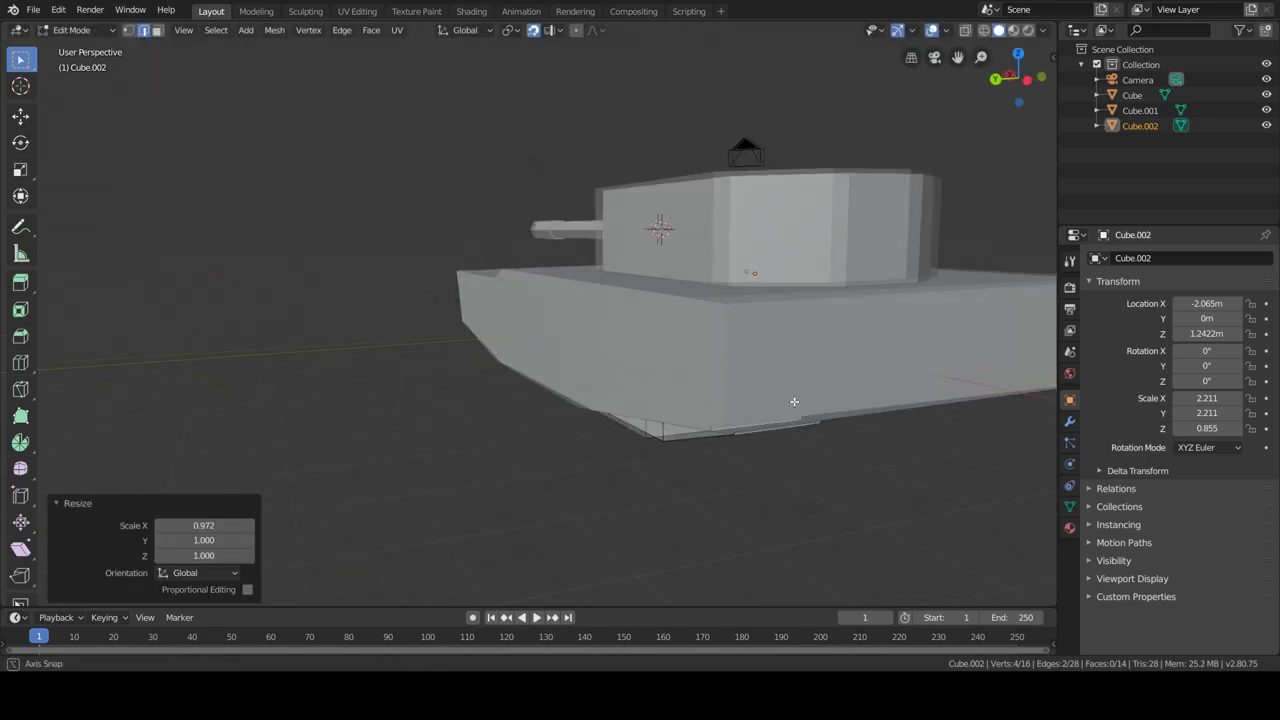
middle_drag(925, 390, 708, 356)
scroll(708, 356, down, 3)
scroll(708, 356, up, 3)
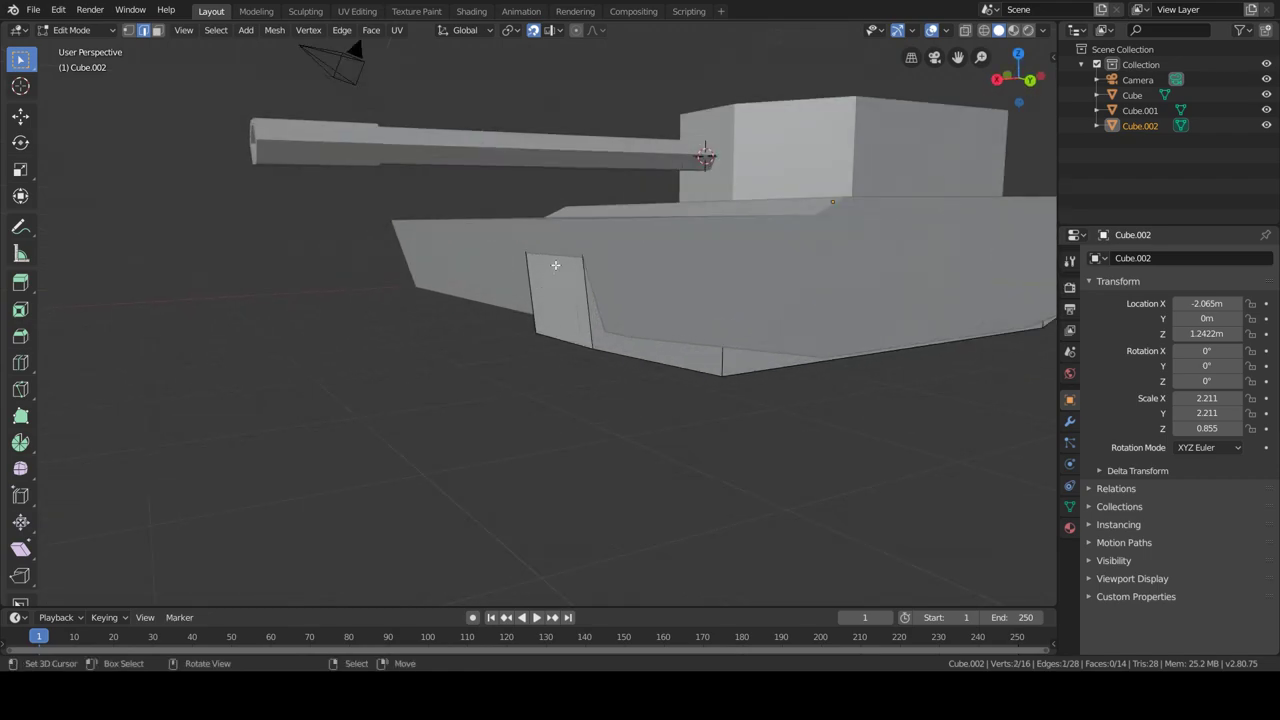
Return to Object Mode with the Cube.002 track block selected
key(Tab)
click(541, 232)
key(Tab)
key(Tab)
click(553, 263)
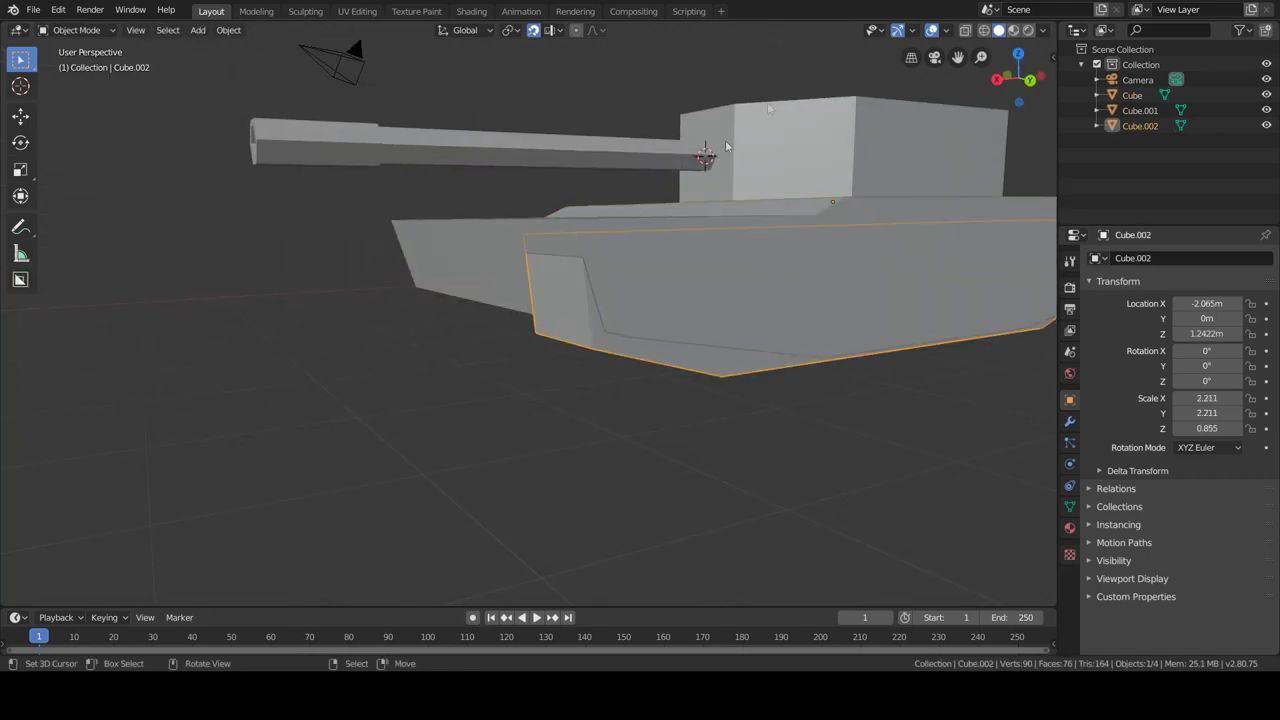
Turn on X-ray and slide the track's end edges along X to taper it
click(965, 30)
Move a vertex on the track end along X to finish the taper
key(Tab)
middle_drag(563, 234, 663, 314)
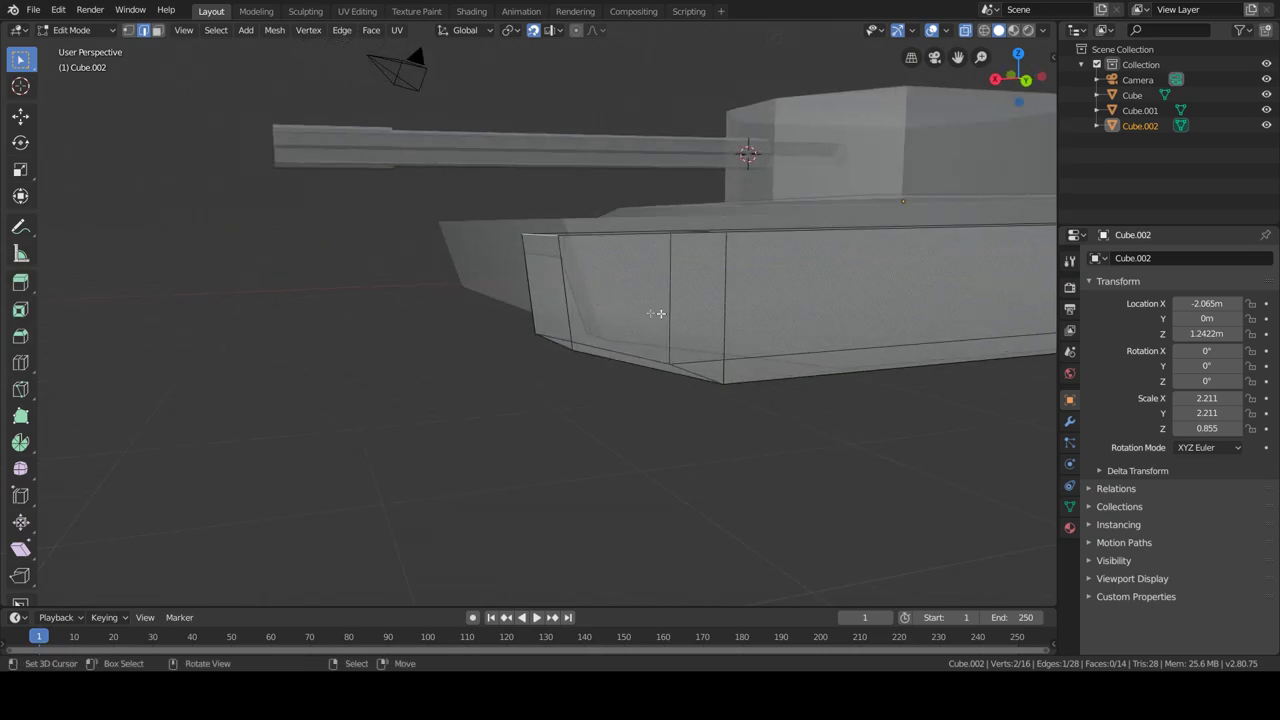
key(g)
key(x)
click(634, 307)
mouse_move(589, 360)
middle_down()
mouse_move(563, 346)
mouse_move(627, 346)
middle_up()
key(g)
key(x)
click(630, 342)
middle_drag(623, 349, 541, 333)
click(539, 332)
key(g)
key(x)
click(565, 367)
key(Tab)
middle_drag(648, 358, 484, 380)
Add a Mirror modifier on the Y axis and turn X-ray back off
click(1069, 421)
click(1129, 260)
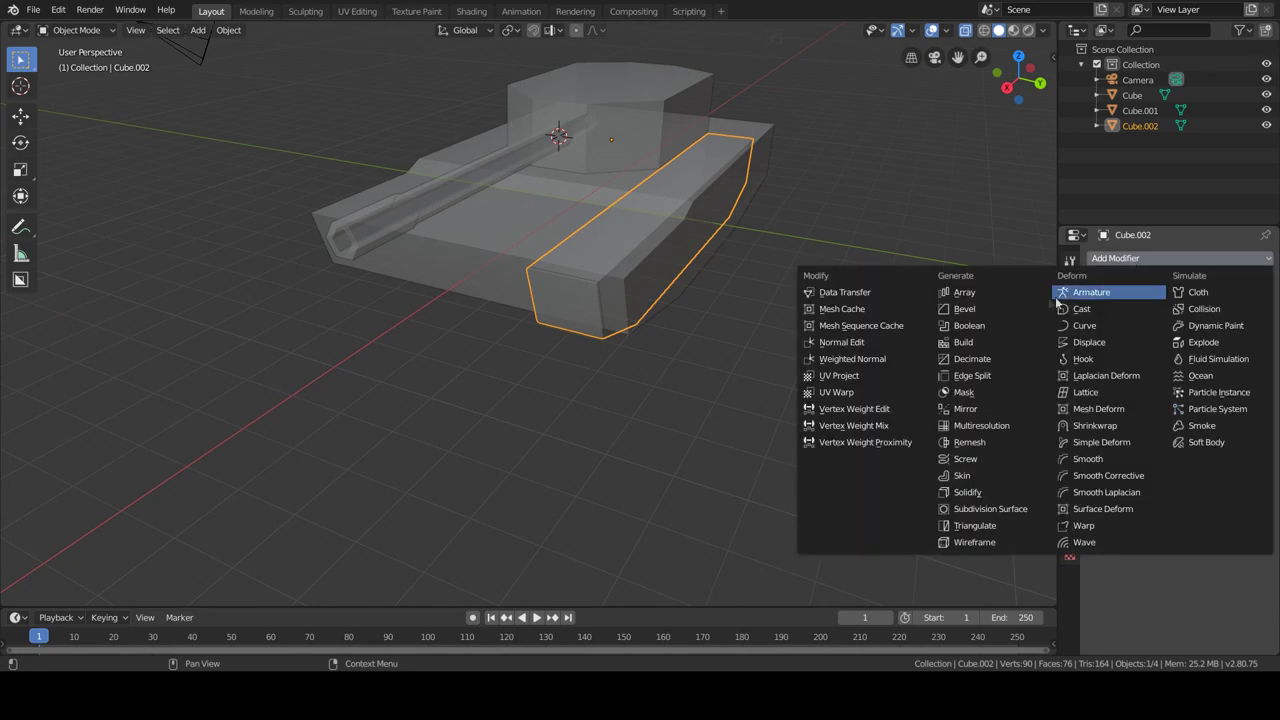
click(965, 408)
key(z)
click(602, 372)
key(z)
middle_drag(614, 319, 599, 344)
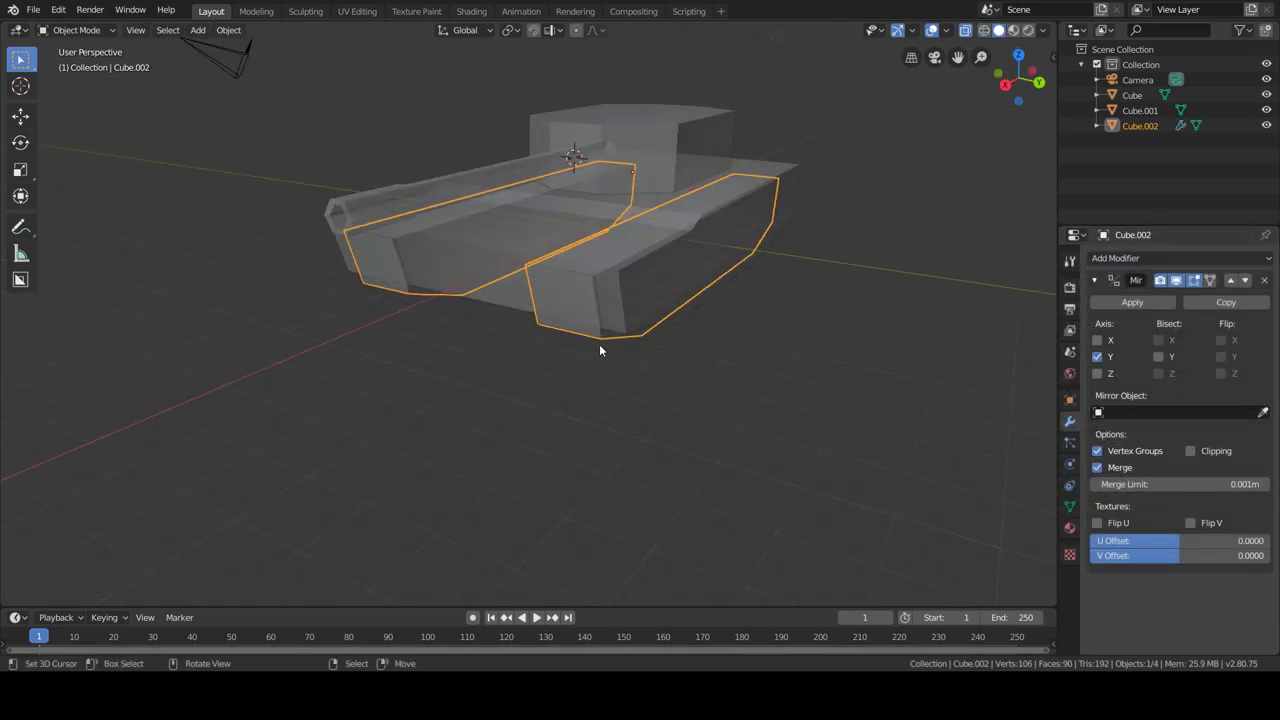
click(965, 30)
Move the track slightly outward along Y
key(g)
key(y)
click(766, 262)
Shift the track's front face along X in Edit Mode
key(Tab)
key(2)
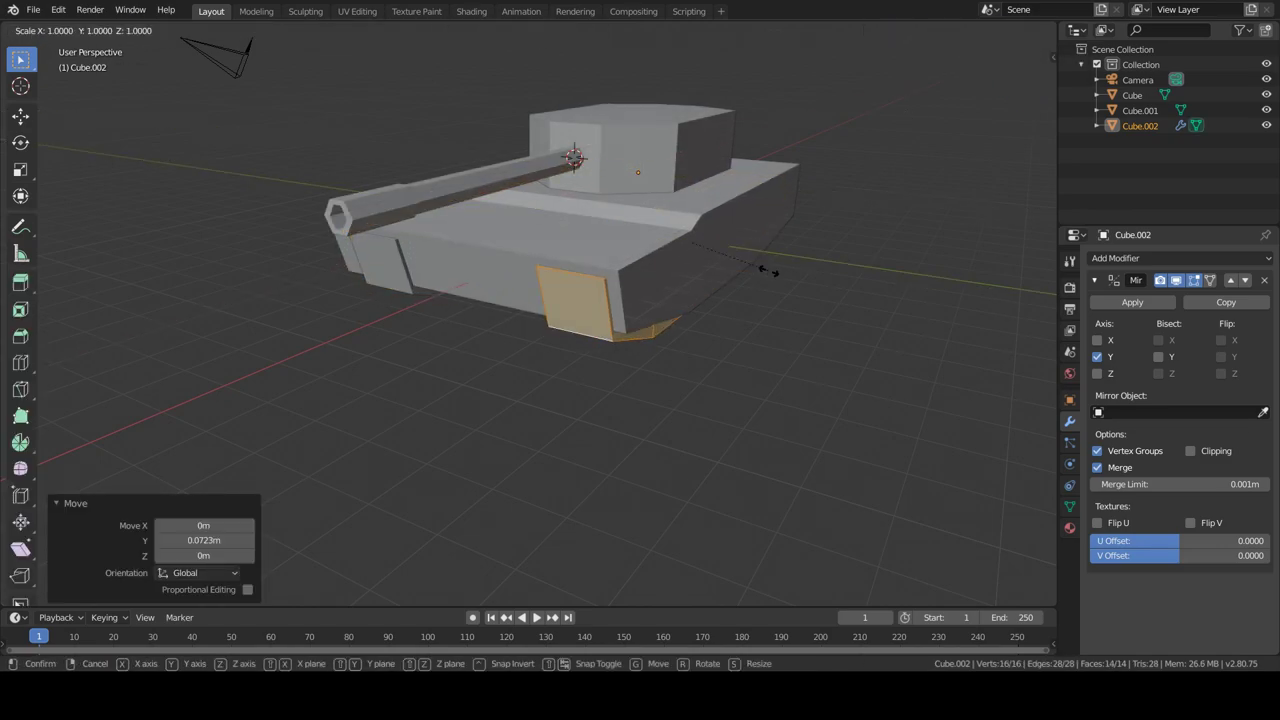
click(557, 328)
click(157, 30)
middle_drag(540, 330, 650, 335)
key(g)
key(x)
click(659, 343)
Apply a Hard Ops quick boolean cut to the track
key(Tab)
shift+click(635, 318)
key(q)
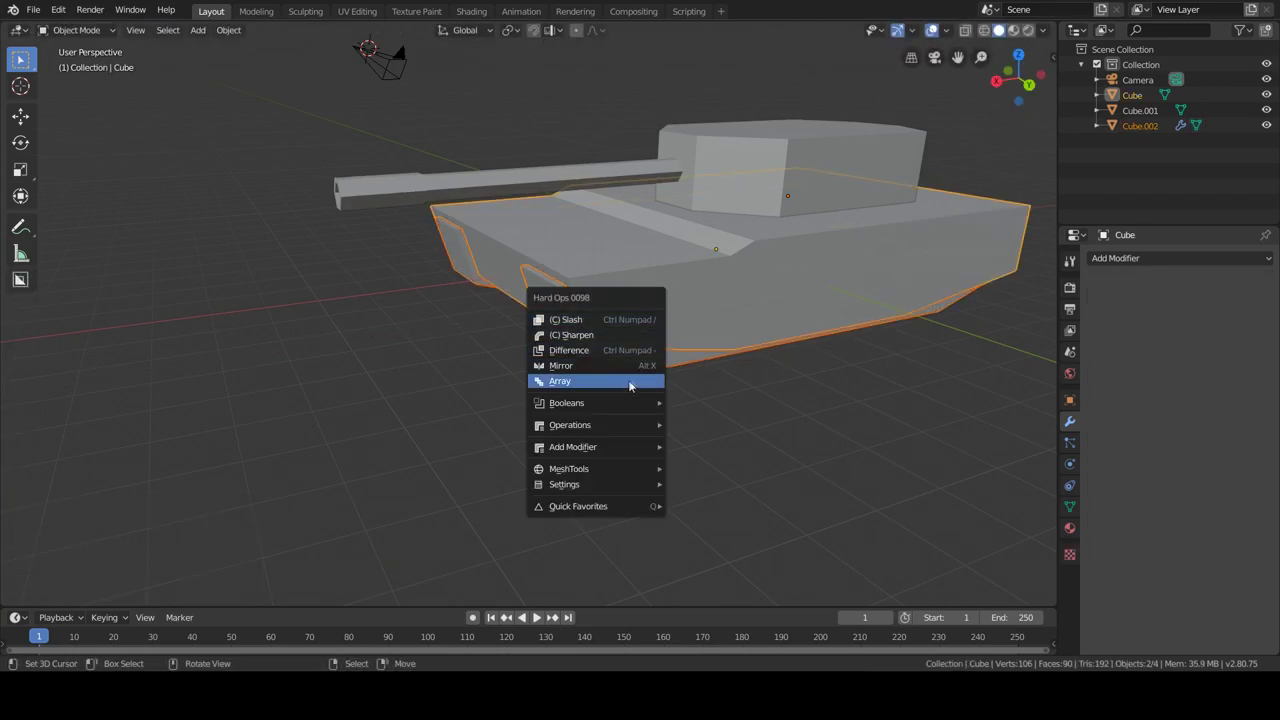
click(730, 453)
mouse_move(643, 366)
middle_down()
mouse_move(517, 437)
mouse_move(663, 443)
mouse_move(793, 408)
middle_up()
Inset the track's bottom faces about 0.085 m and scale them along X
key(i)
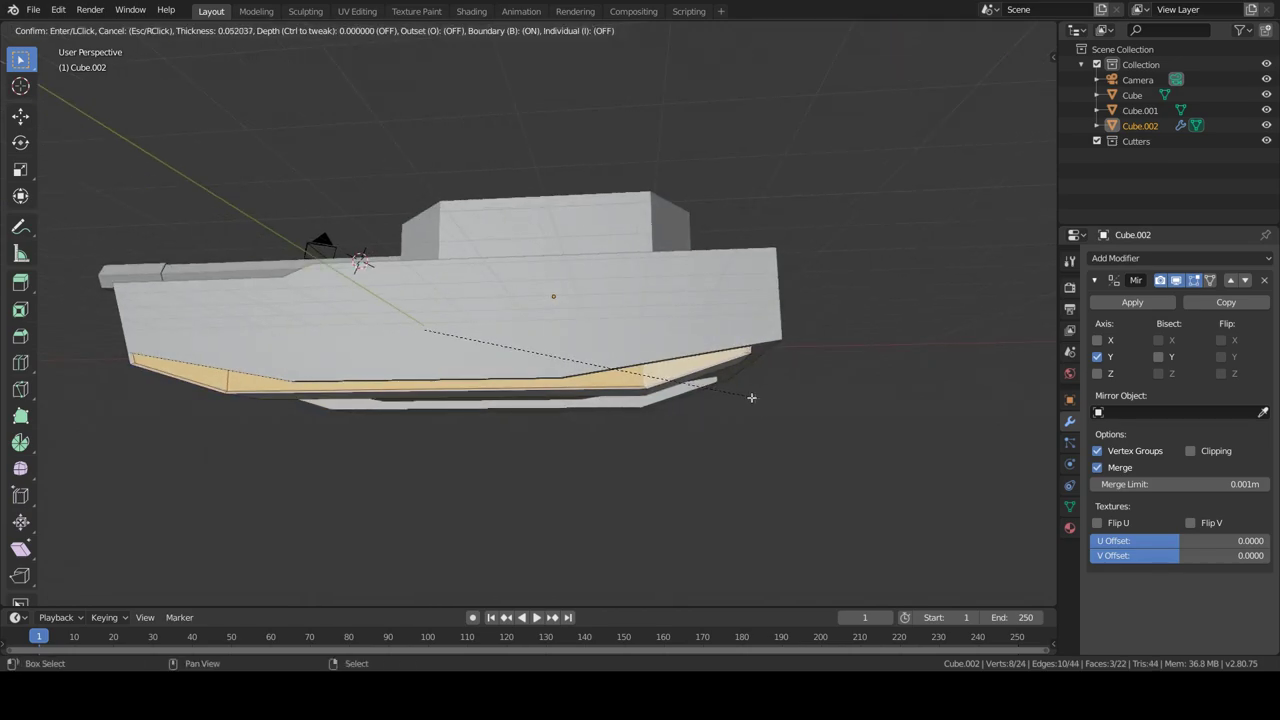
click(720, 388)
key(s)
key(x)
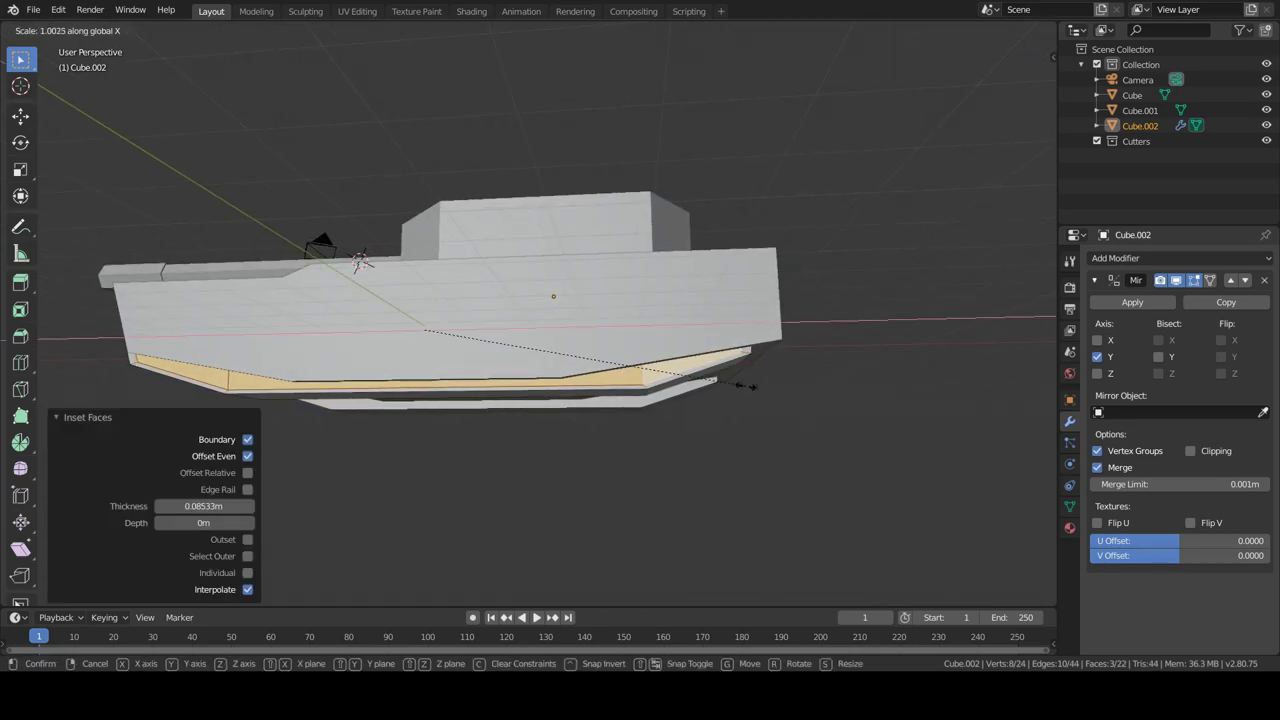
click(770, 386)
middle_drag(657, 420, 728, 428)
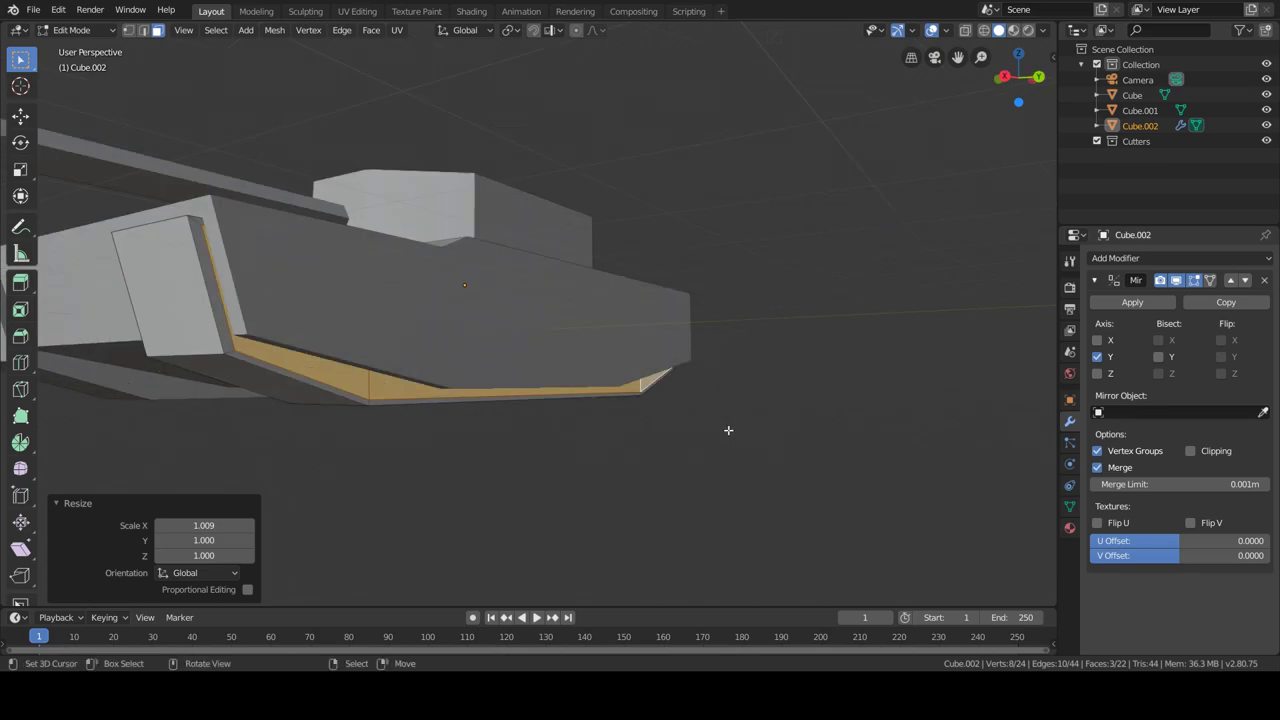
Inset the faces again and push the new inner face 0.611 m along Y
key(i)
click(651, 451)
middle_drag(651, 451, 752, 435)
key(g)
key(x)
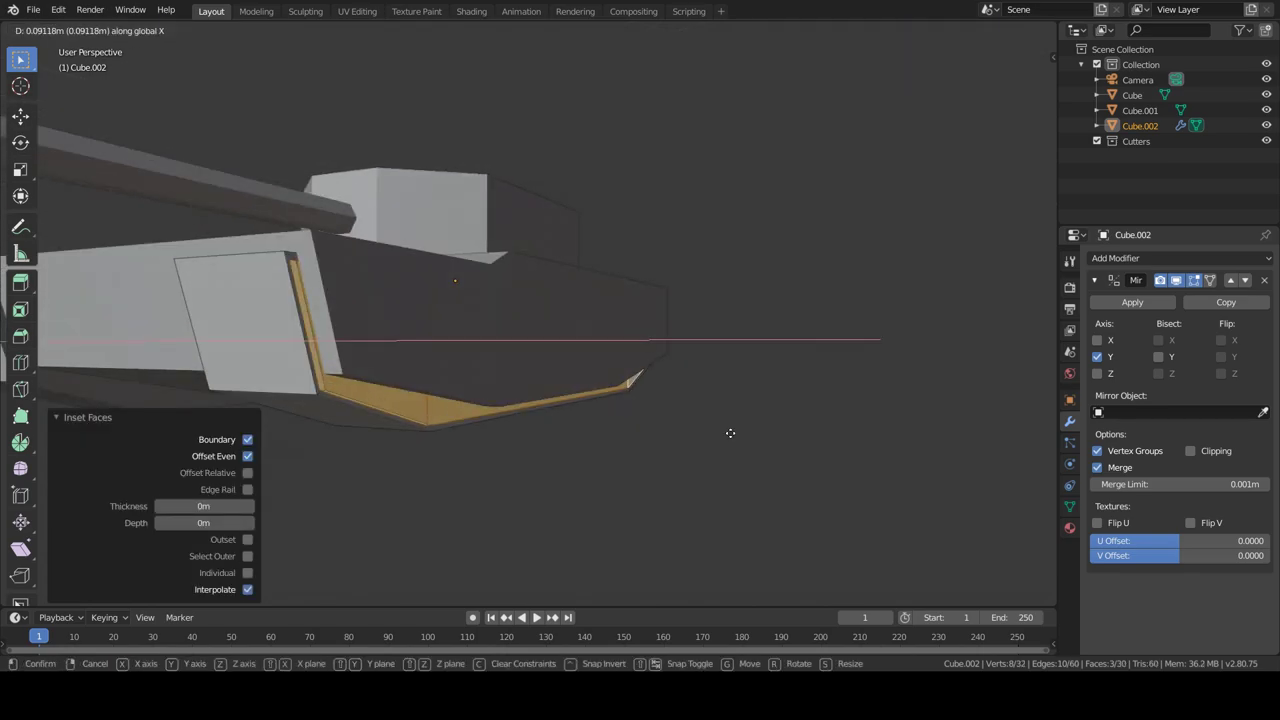
key(y)
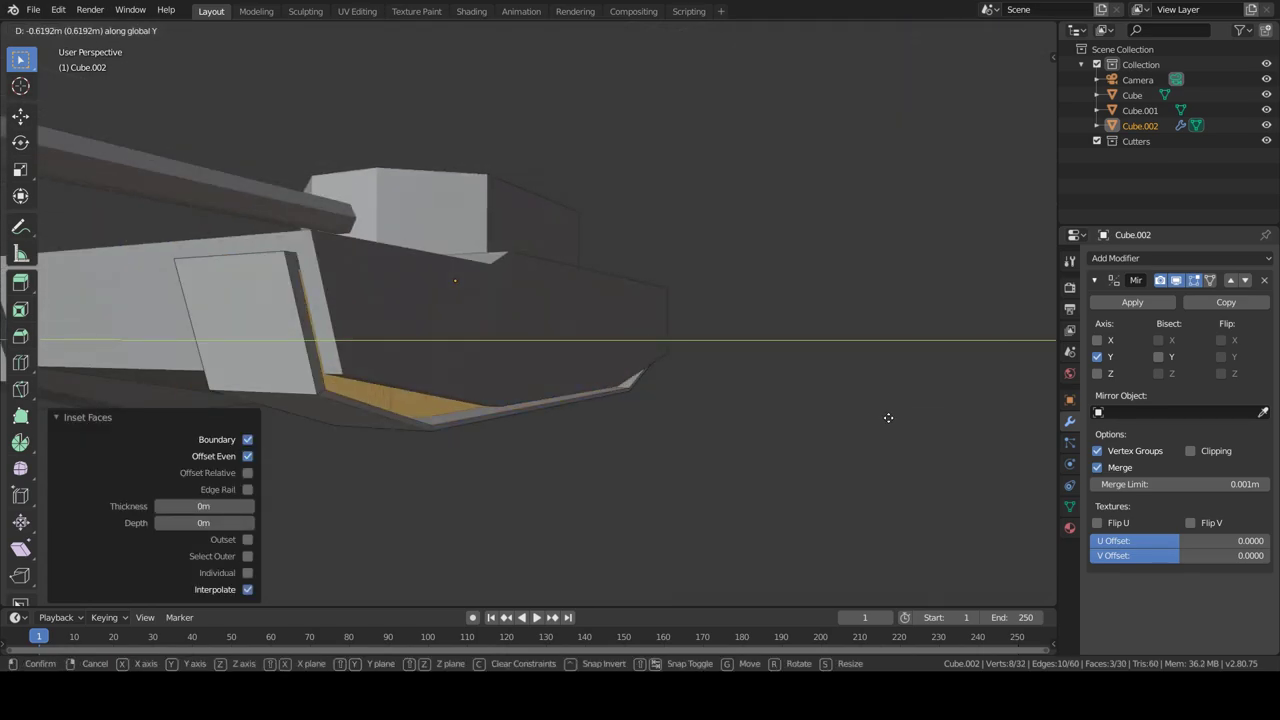
click(885, 418)
key(g)
key(y)
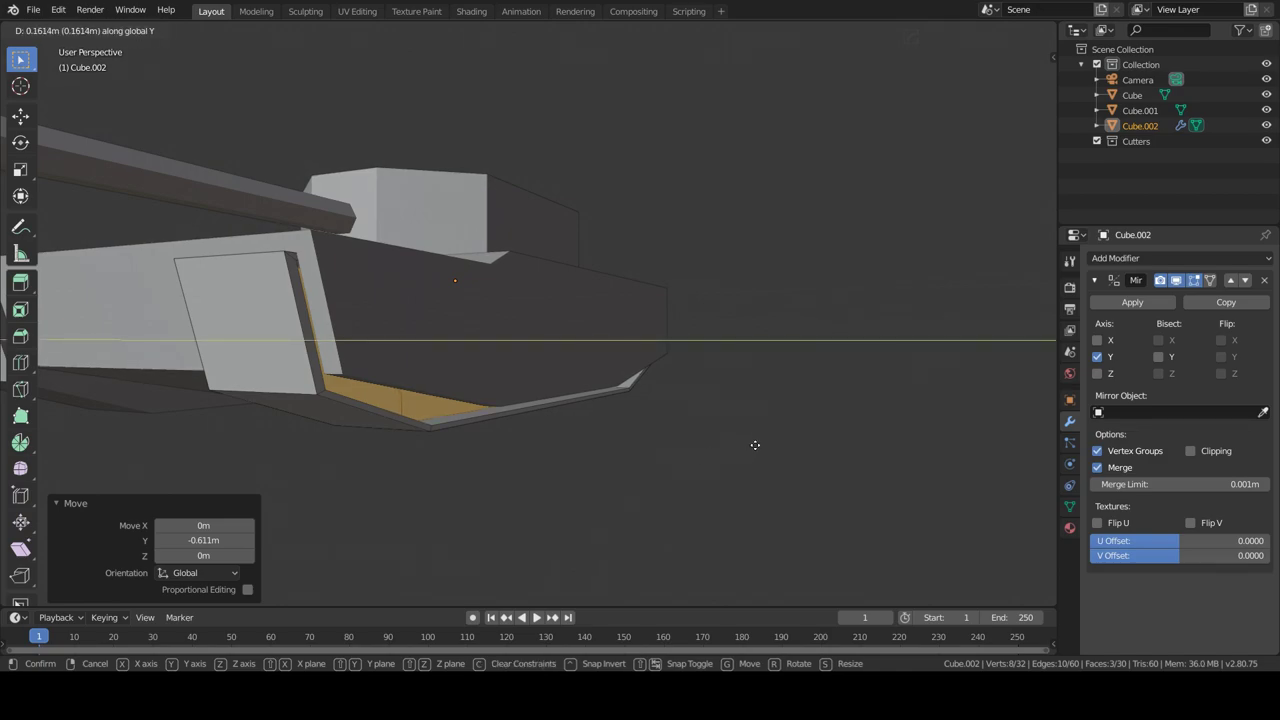
click(755, 445)
scroll(755, 445, down, 5)
middle_drag(755, 445, 514, 463)
Place the 3D cursor with the Shift+S snap menu before adding a cylinder
key(shift+s)
click(440, 484)
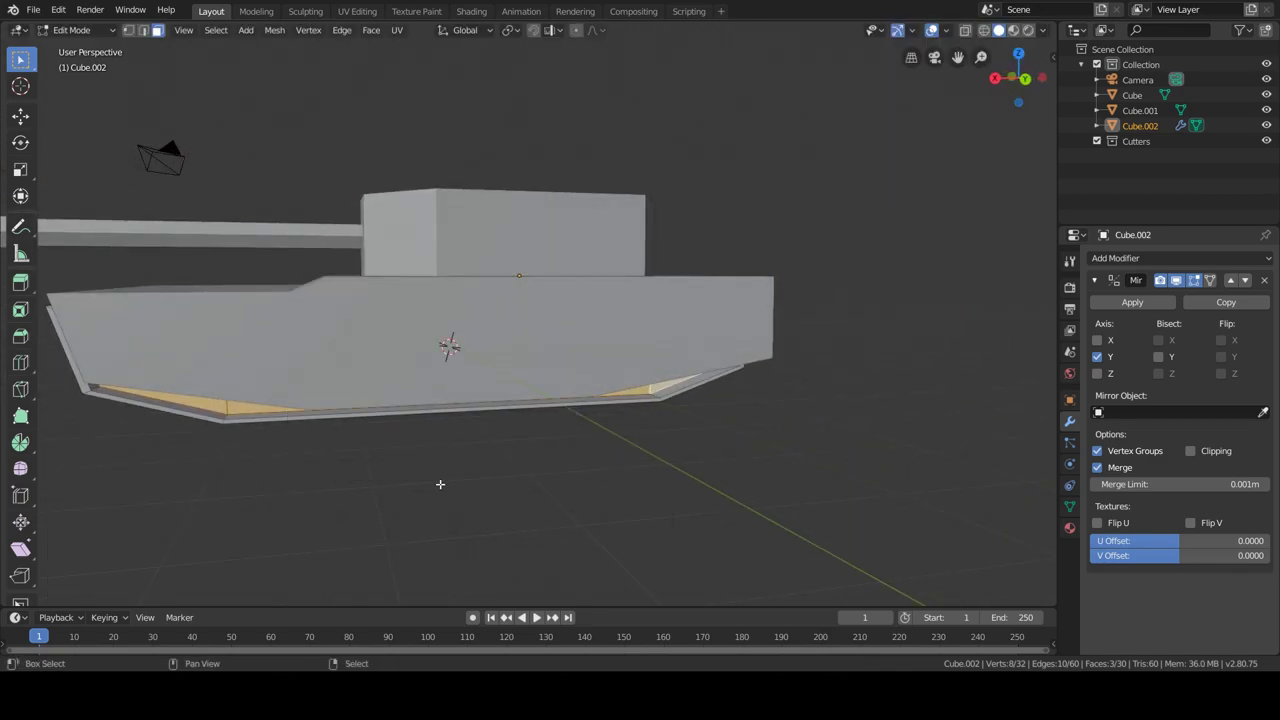
key(shift+a)
Add a 10-vertex cylinder and rotate it 90° on X
click(420, 545)
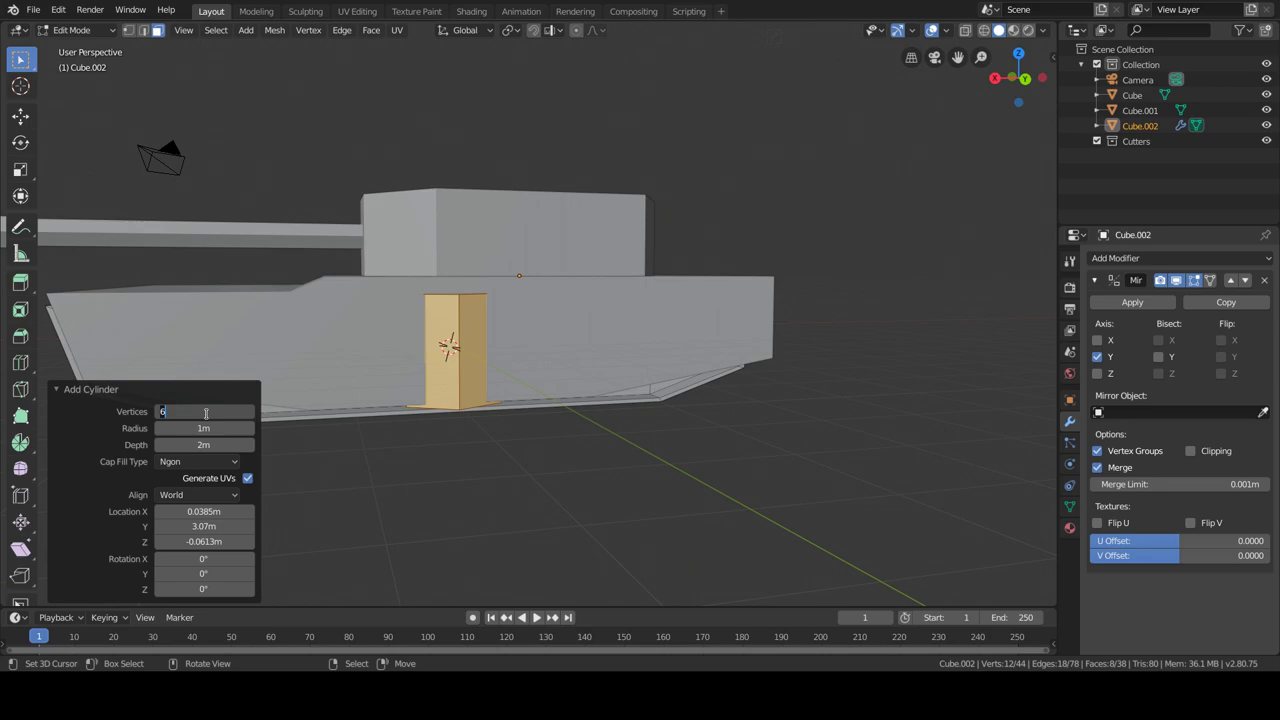
key(Return)
text(rx90)
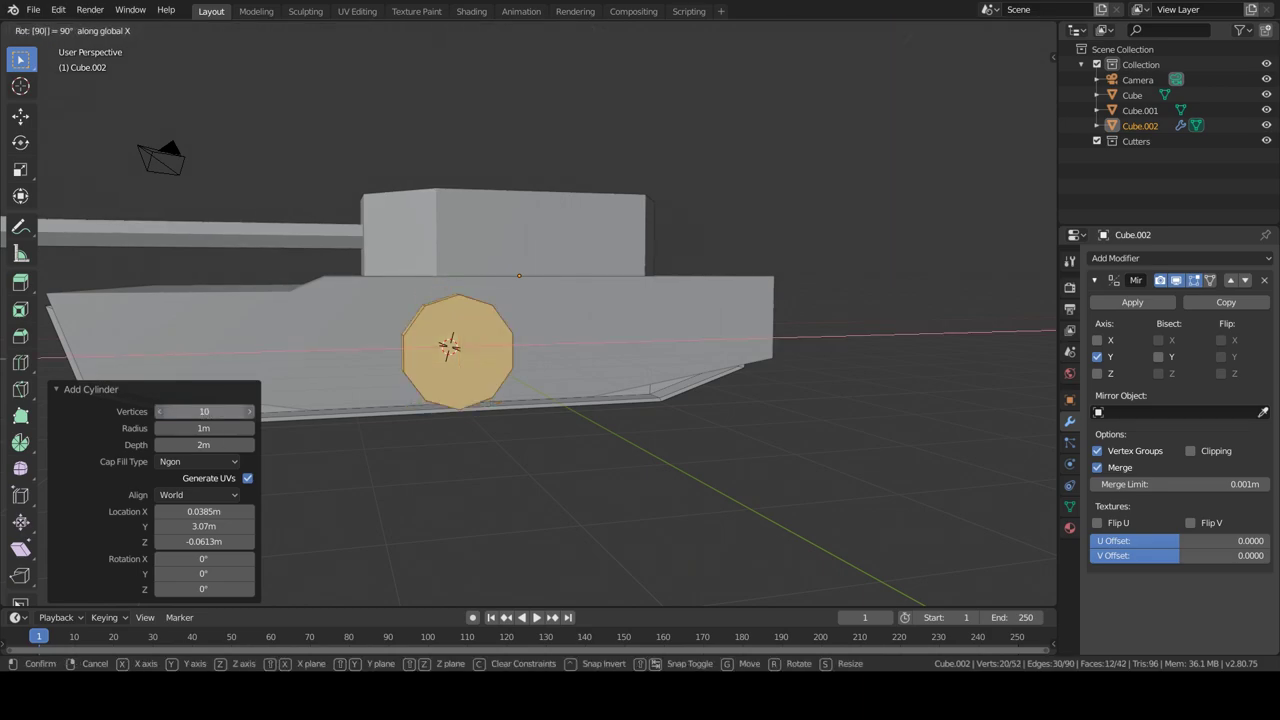
key(Return)
middle_drag(457, 466, 508, 449)
scroll(743, 366, up, 4)
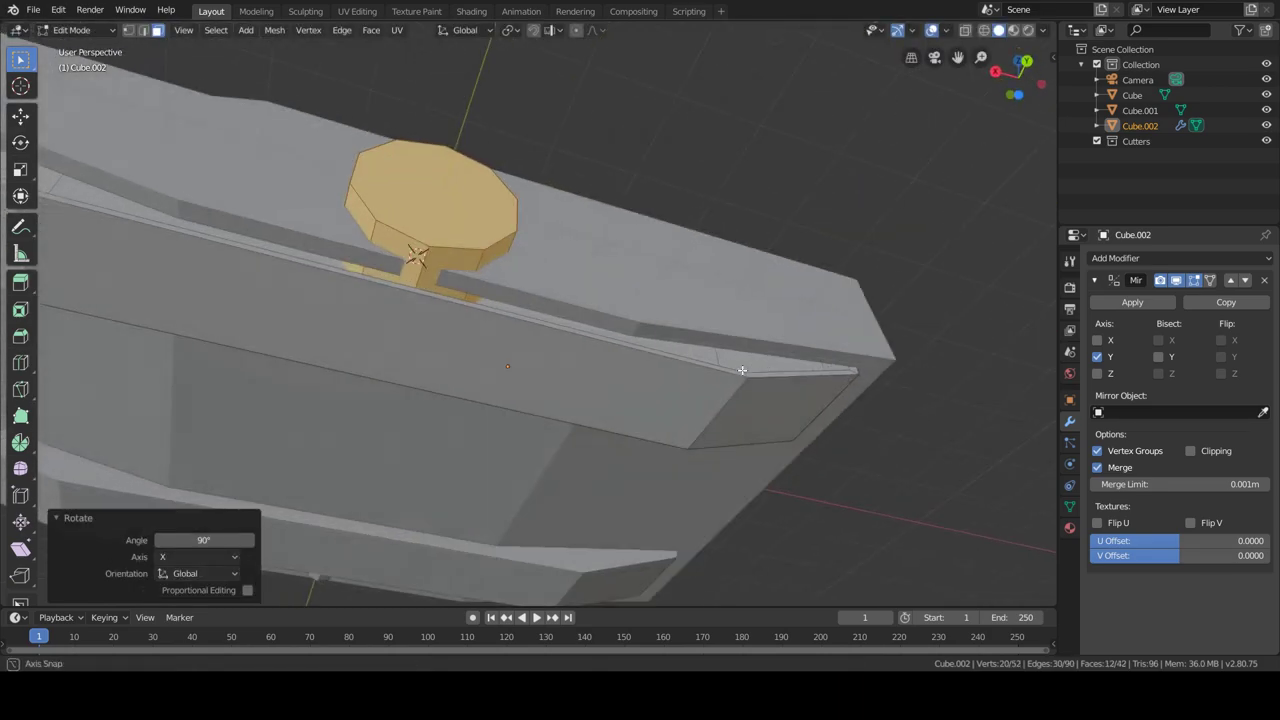
Scale the cylinder down to 0.522 and set its height on Z
key(s)
click(571, 332)
middle_drag(571, 332, 526, 420)
key(g)
key(z)
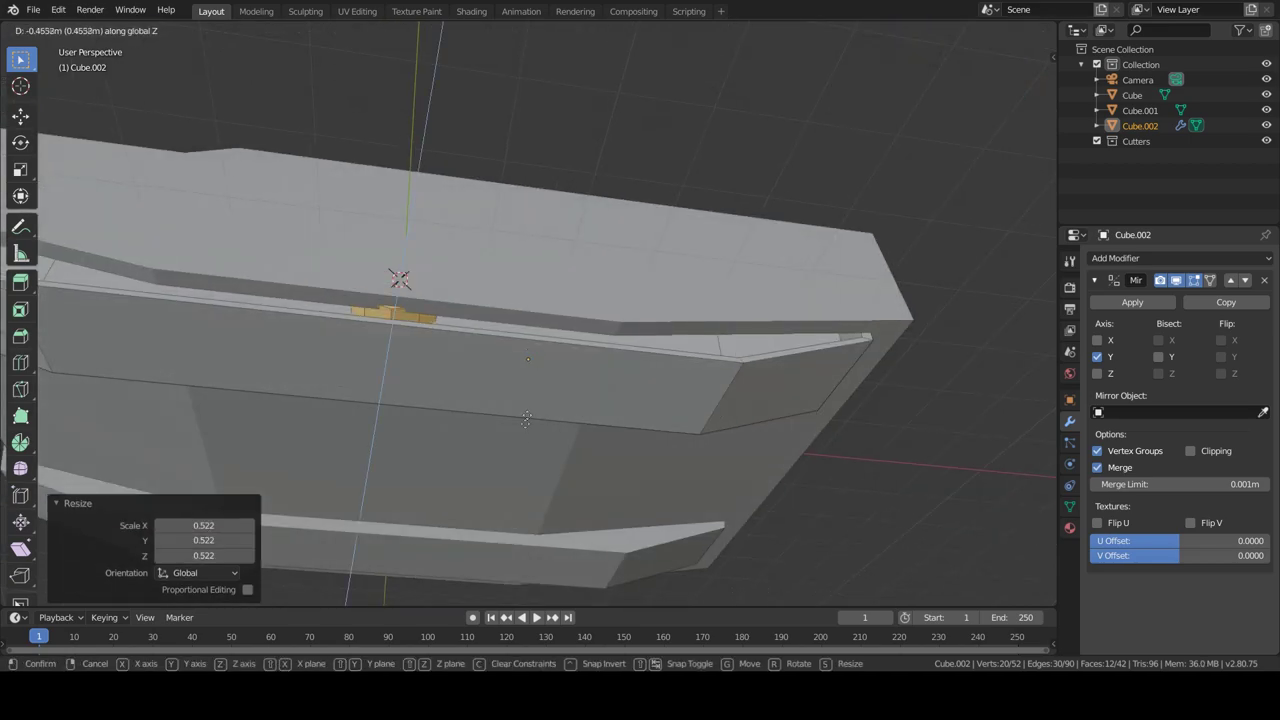
click(455, 410)
Slide the wheel sideways into the track and separate it as Cube.003
mouse_move(455, 410)
middle_down()
mouse_move(447, 385)
mouse_move(434, 428)
mouse_move(413, 429)
middle_up()
key(g)
key(x)
click(444, 396)
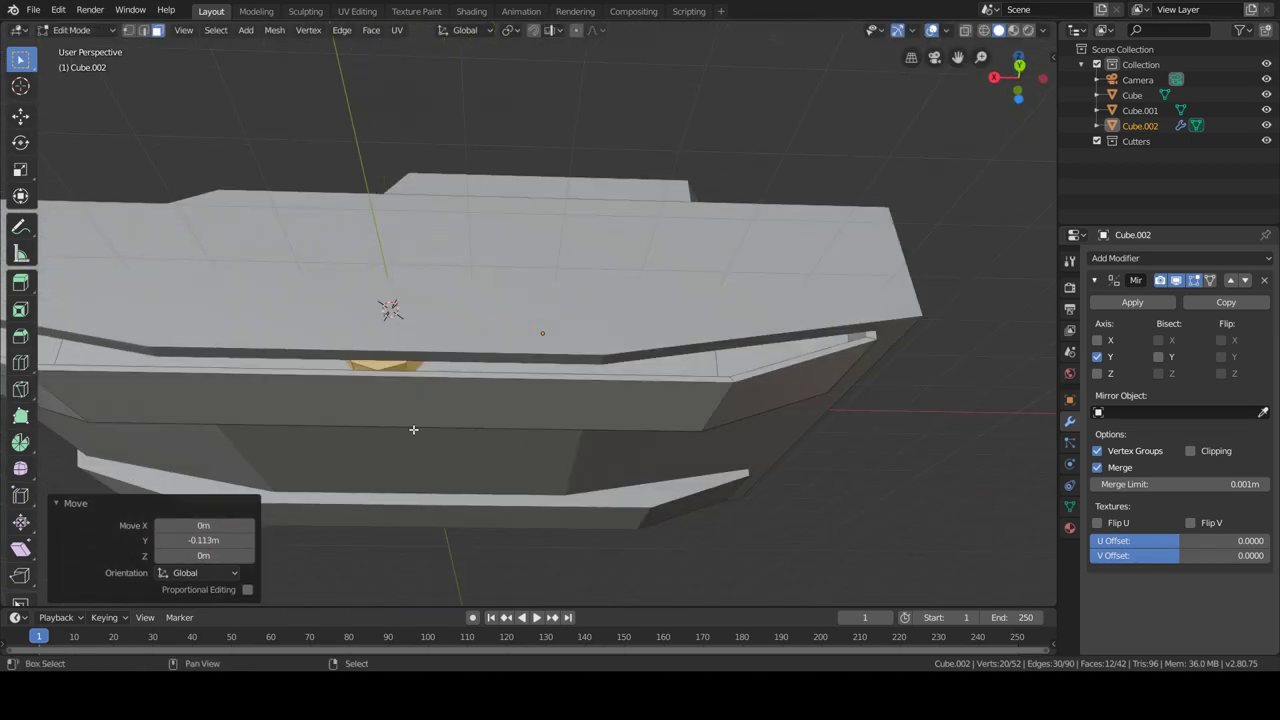
key(p)
click(434, 424)
click(1108, 260)
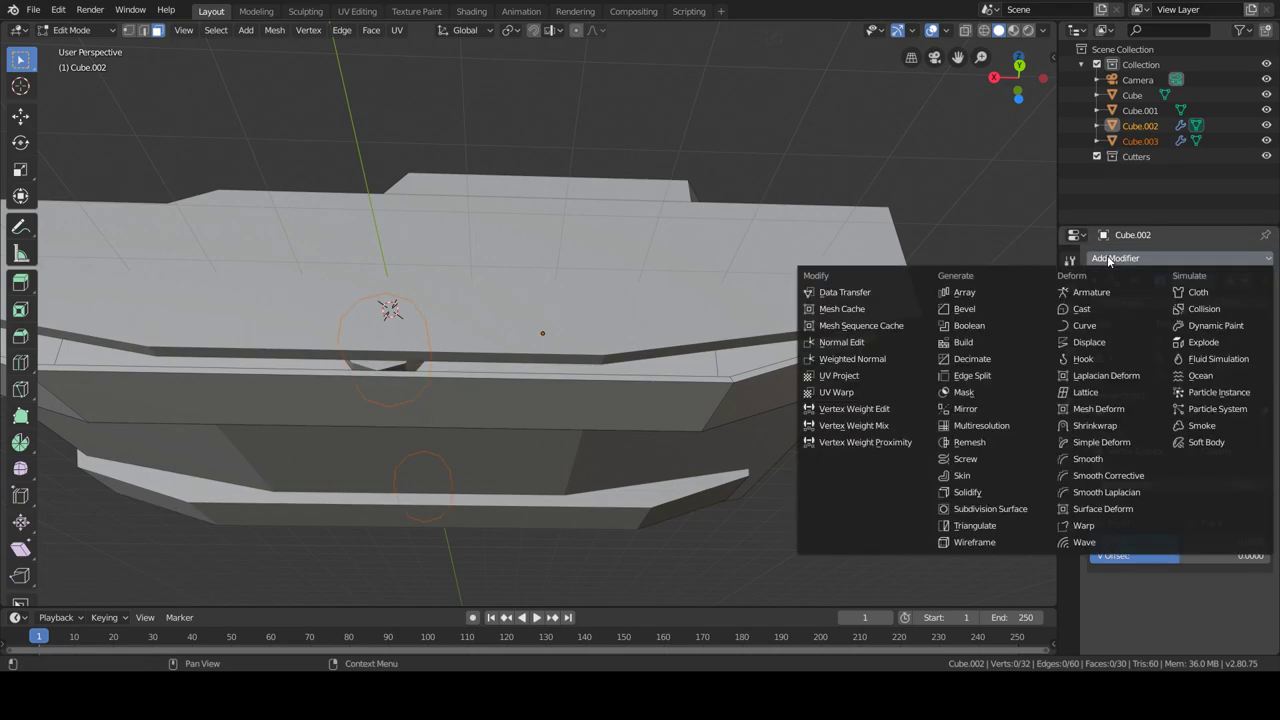
Undo the misplaced array and select the separated wheel object Cube.003 in Object Mode
click(962, 292)
scroll(877, 409, down, 4)
scroll(877, 409, up, 1)
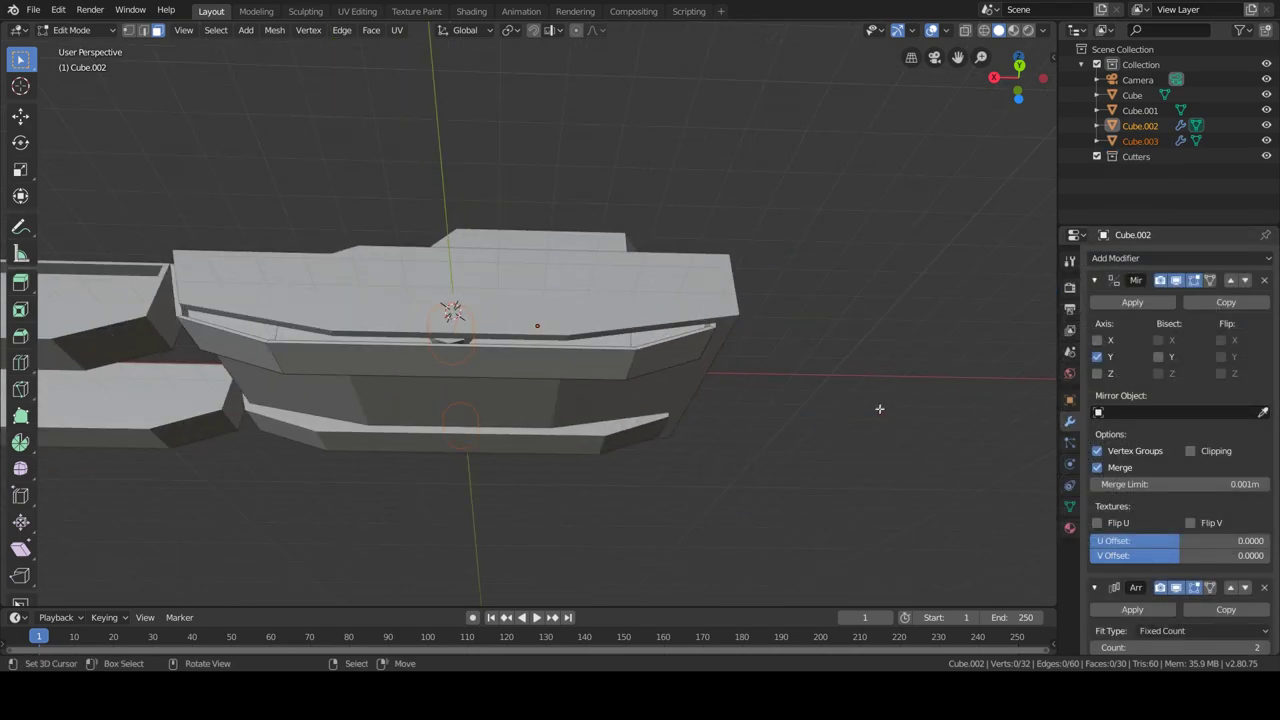
scroll(1217, 469, down, 4)
key(ctrl+z)
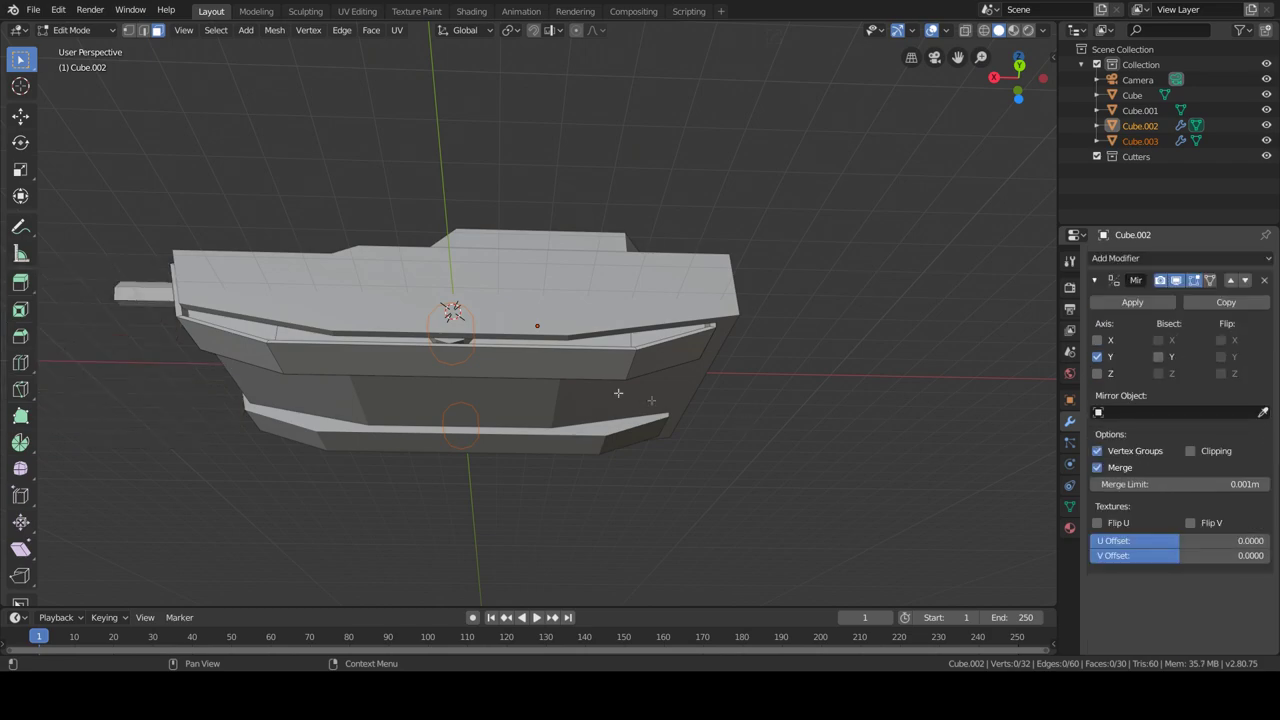
key(Tab)
click(443, 343)
click(443, 339)
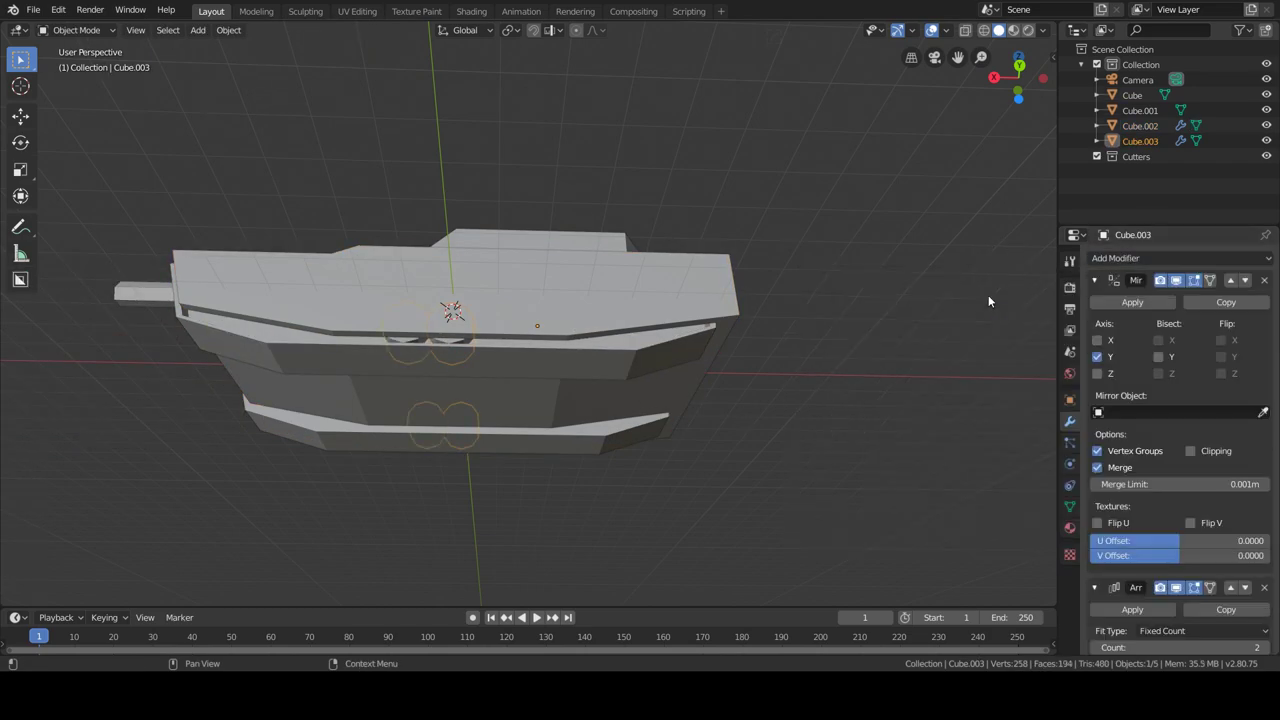
Make the wheel Array 11 copies at 1.1 relative X offset, shifting the row along X
scroll(1268, 460, down, 2)
click(1264, 567)
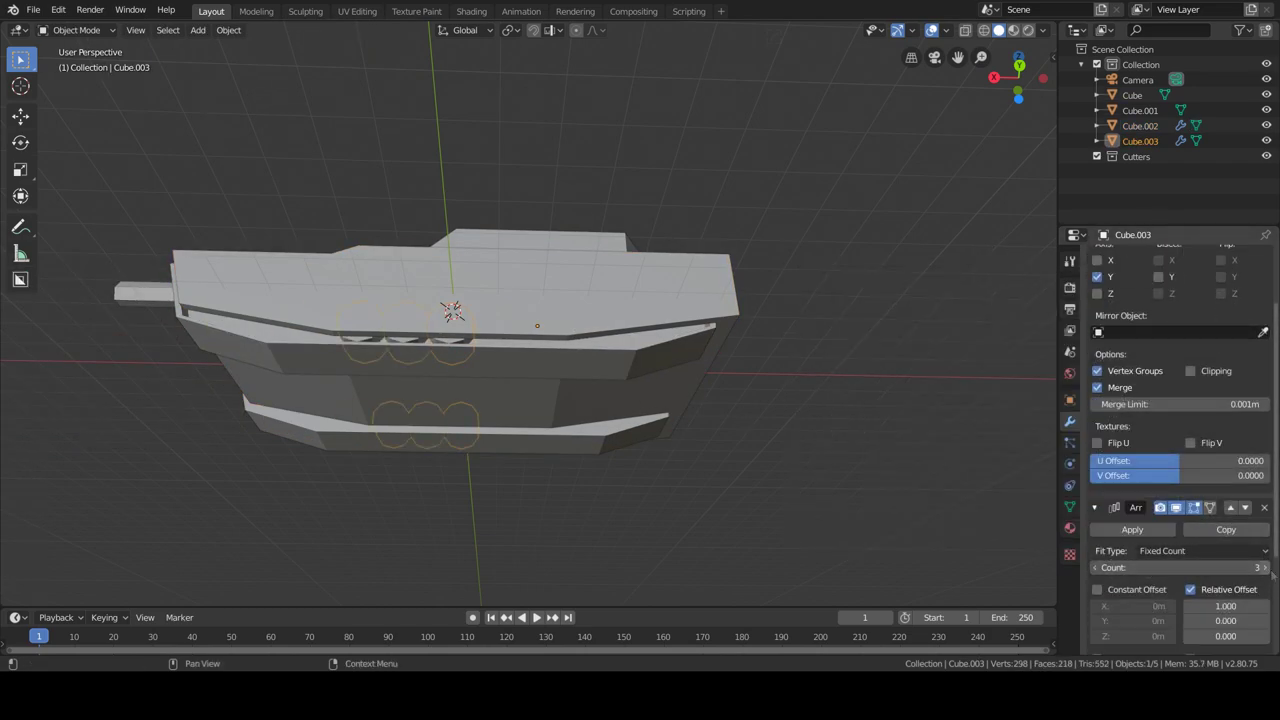
key(g)
key(x)
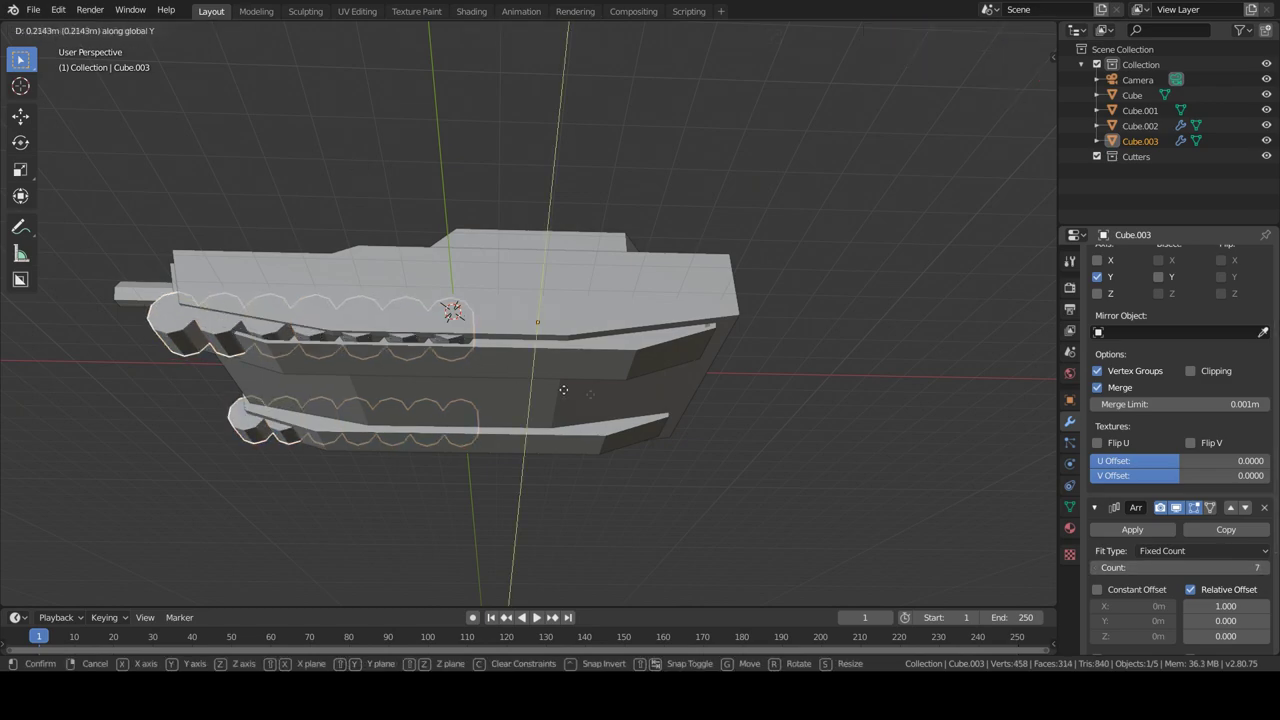
click(1264, 567)
click(1266, 567)
click(1266, 567)
click(1266, 567)
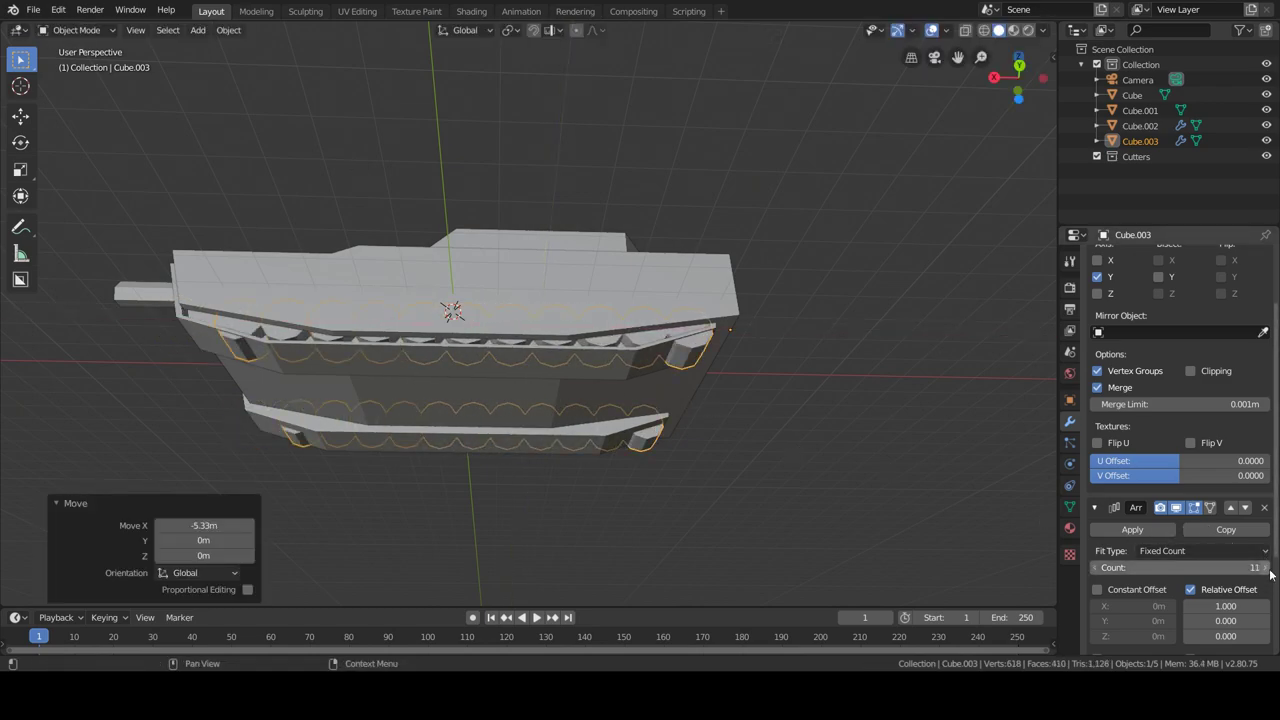
drag(1225, 606, 1250, 606)
click(1094, 567)
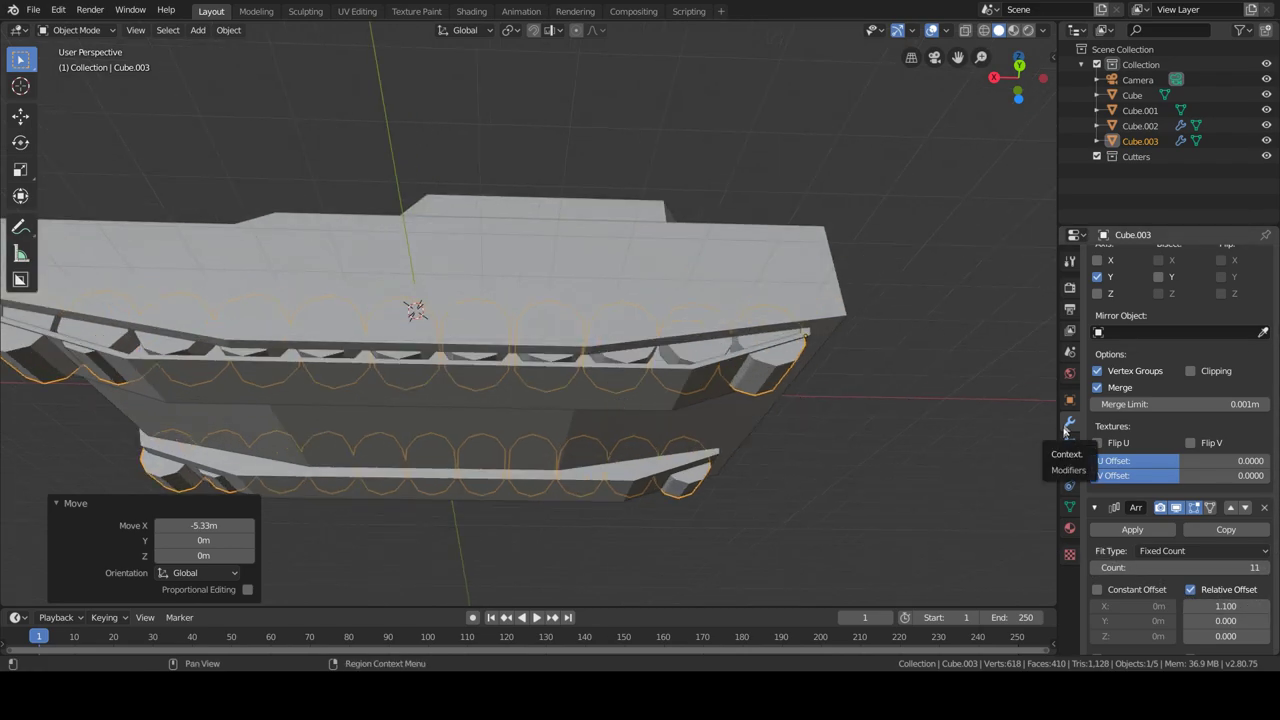
Apply the wheel Array modifier, then test-move a linked wheel piece vertically and undo it
click(1132, 529)
mouse_move(752, 357)
middle_down()
mouse_move(738, 405)
mouse_move(752, 380)
middle_up()
key(Tab)
key(l)
key(g)
key(z)
click(705, 420)
middle_drag(706, 410, 449, 379)
key(ctrl+z)
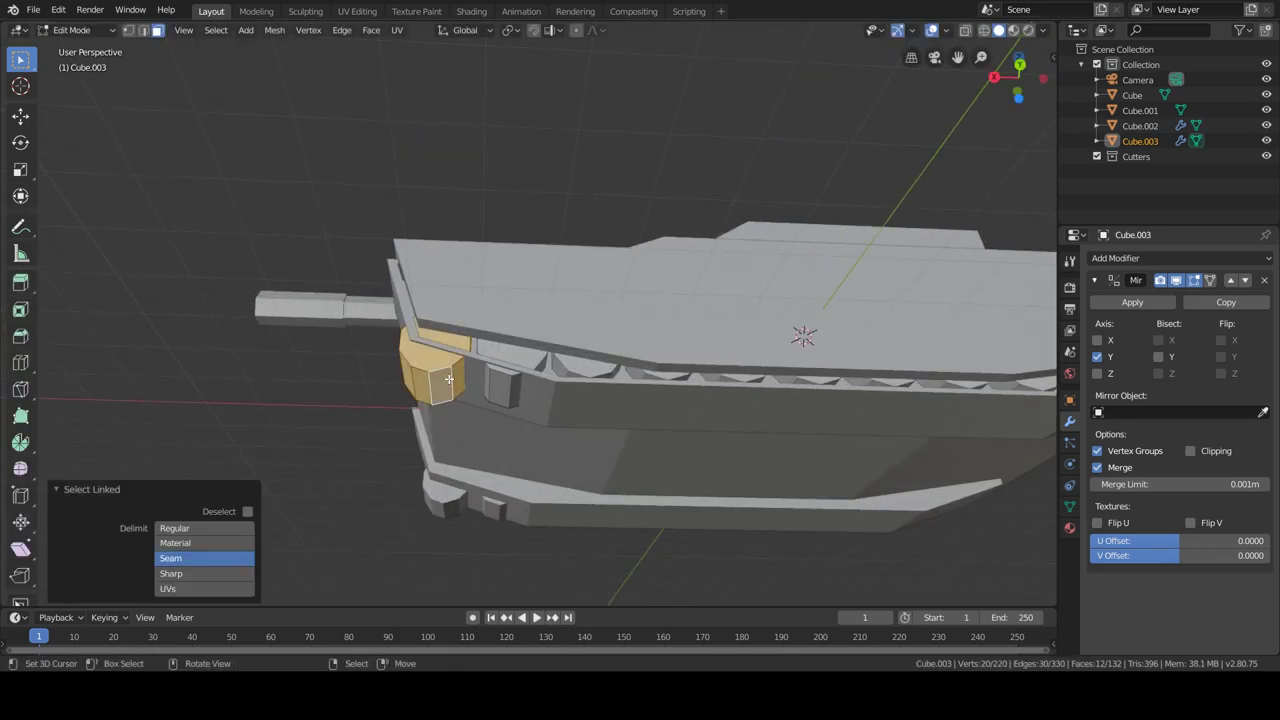
key(ctrl+z)
Remove the small stray block from the wheel mesh and return to Object Mode
key(l)
key(g)
key(Escape)
key(Tab)
Make the scene camera orthographic with an orthographic scale of 17.714
mouse_move(545, 410)
middle_down()
mouse_move(619, 492)
mouse_move(618, 476)
middle_up()
key(KP_0)
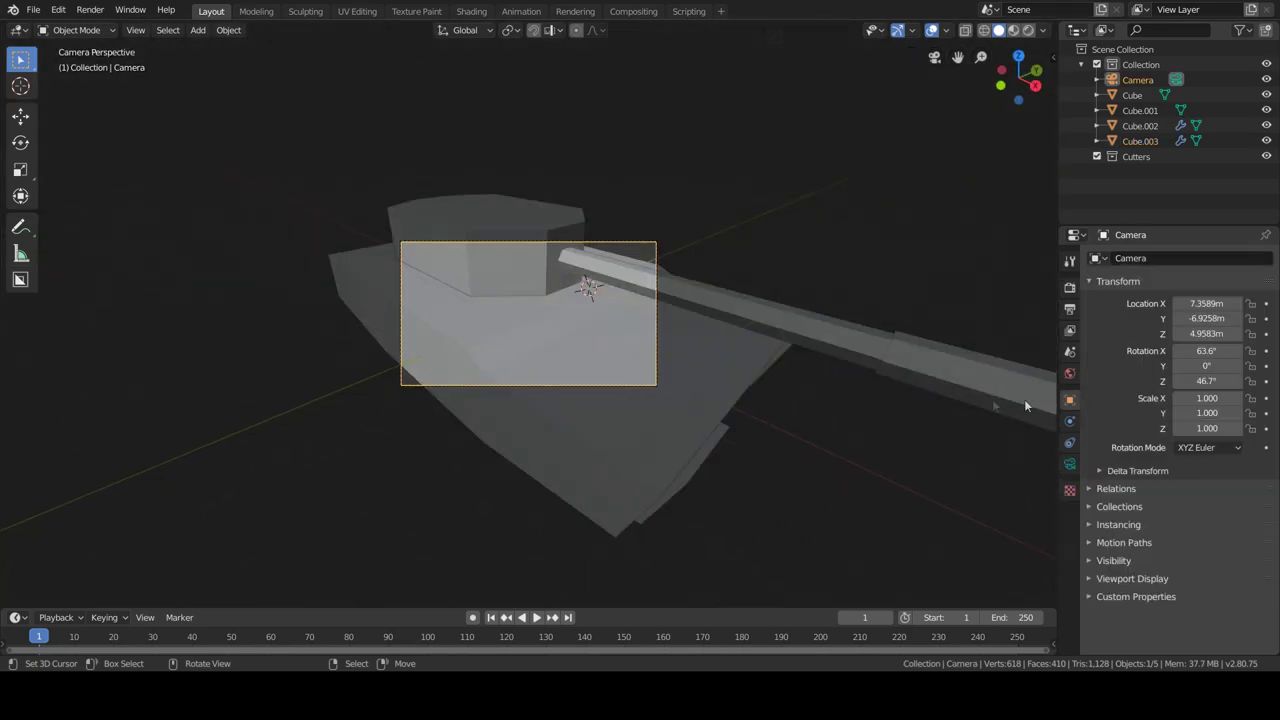
click(1212, 303)
click(1194, 343)
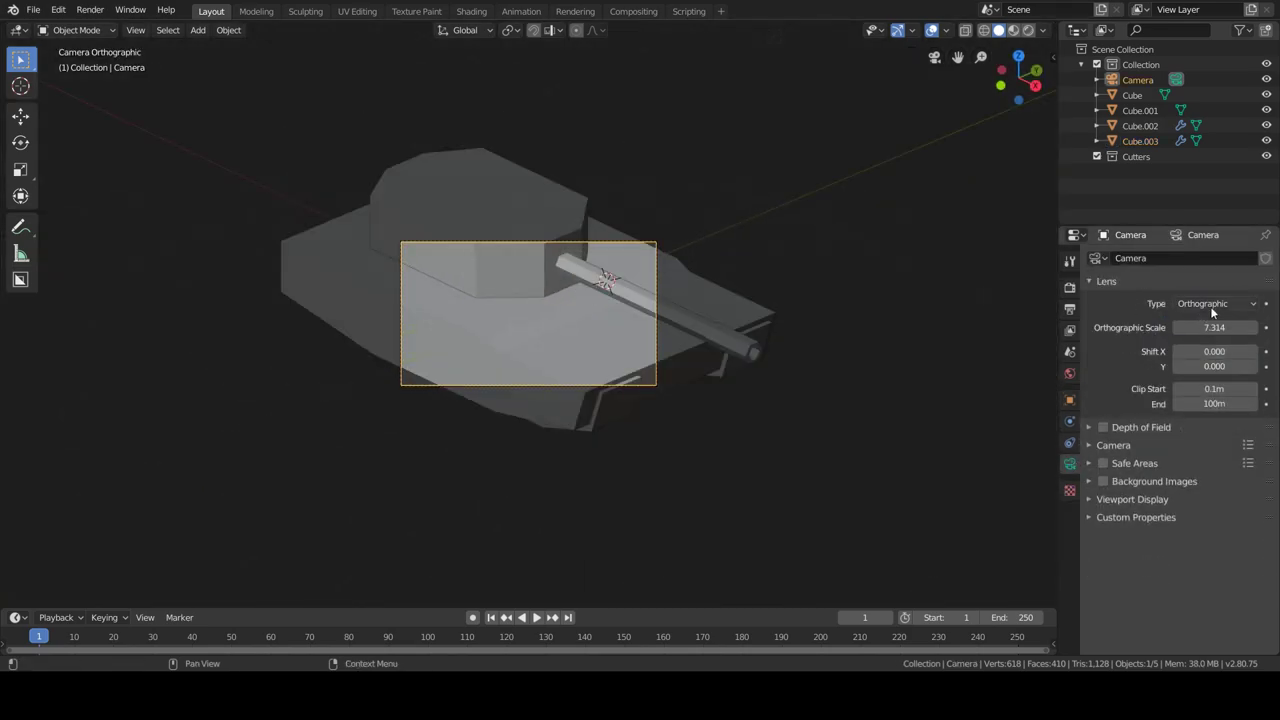
drag(1214, 327, 1262, 327)
scroll(770, 330, up, 2)
scroll(770, 330, up, 3)
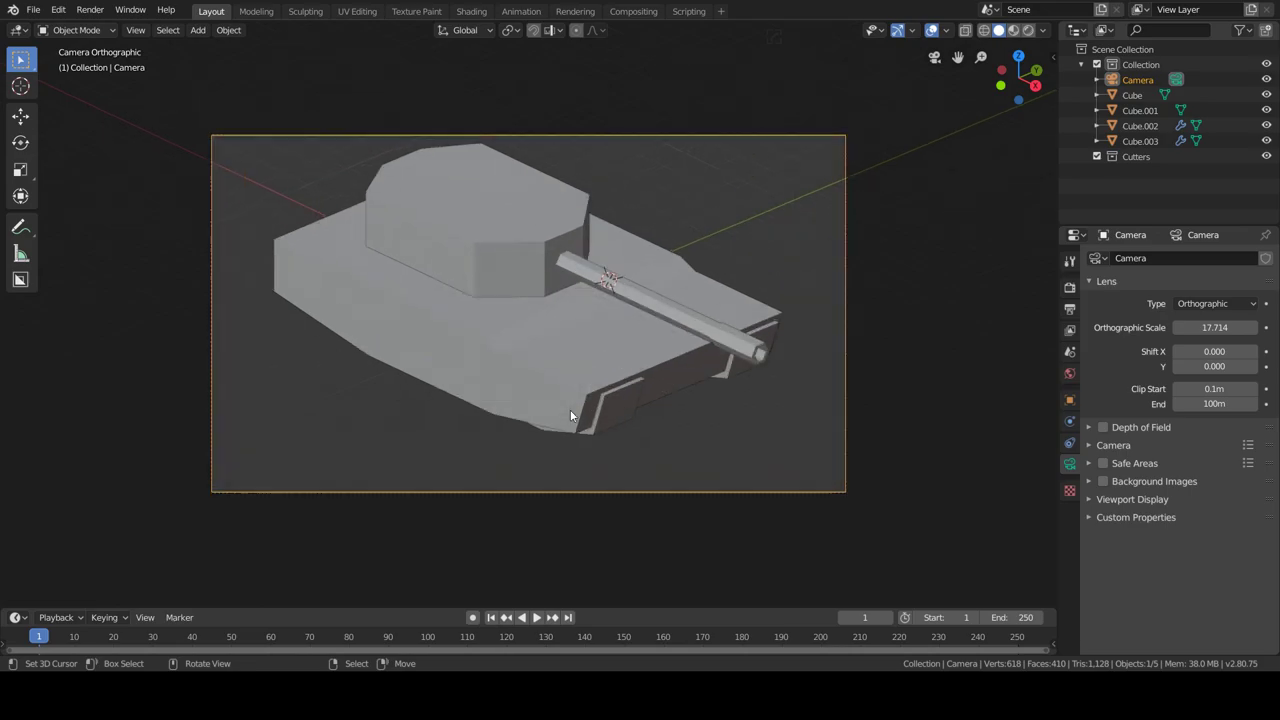
Select the lower faces of the hull in face select mode
middle_drag(570, 415, 571, 400)
click(543, 343)
key(Tab)
alt+click(543, 343)
shift+click(355, 384)
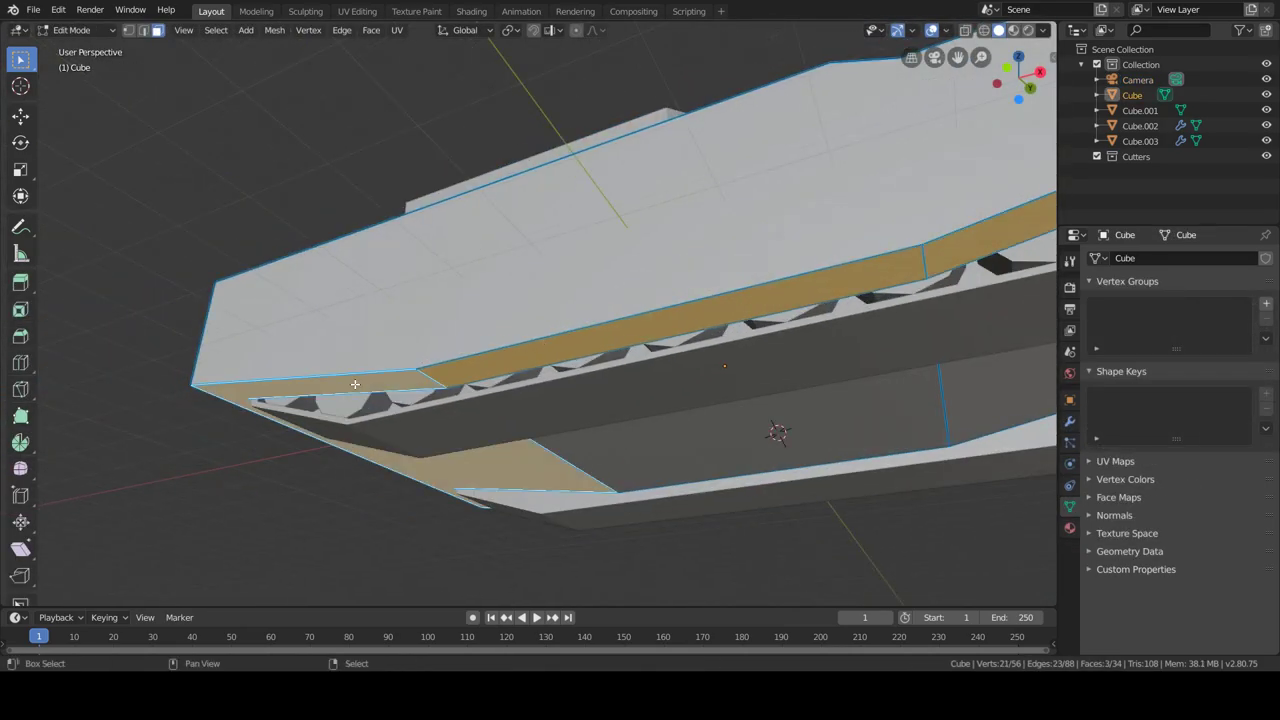
middle_drag(355, 384, 374, 409)
alt+shift+click(532, 423)
mouse_move(532, 423)
middle_down()
mouse_move(731, 240)
mouse_move(867, 165)
middle_up()
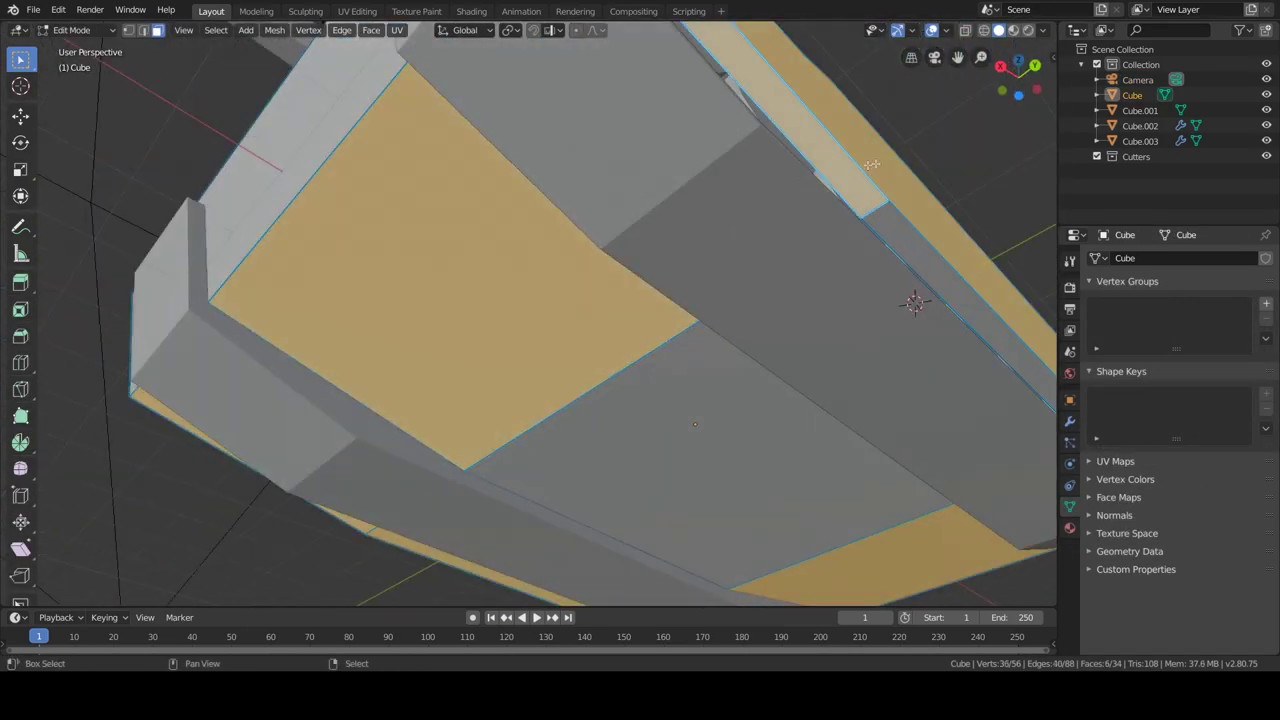
Move the selected lower hull faces up along Z by about 0.47 m
key(KP_0)
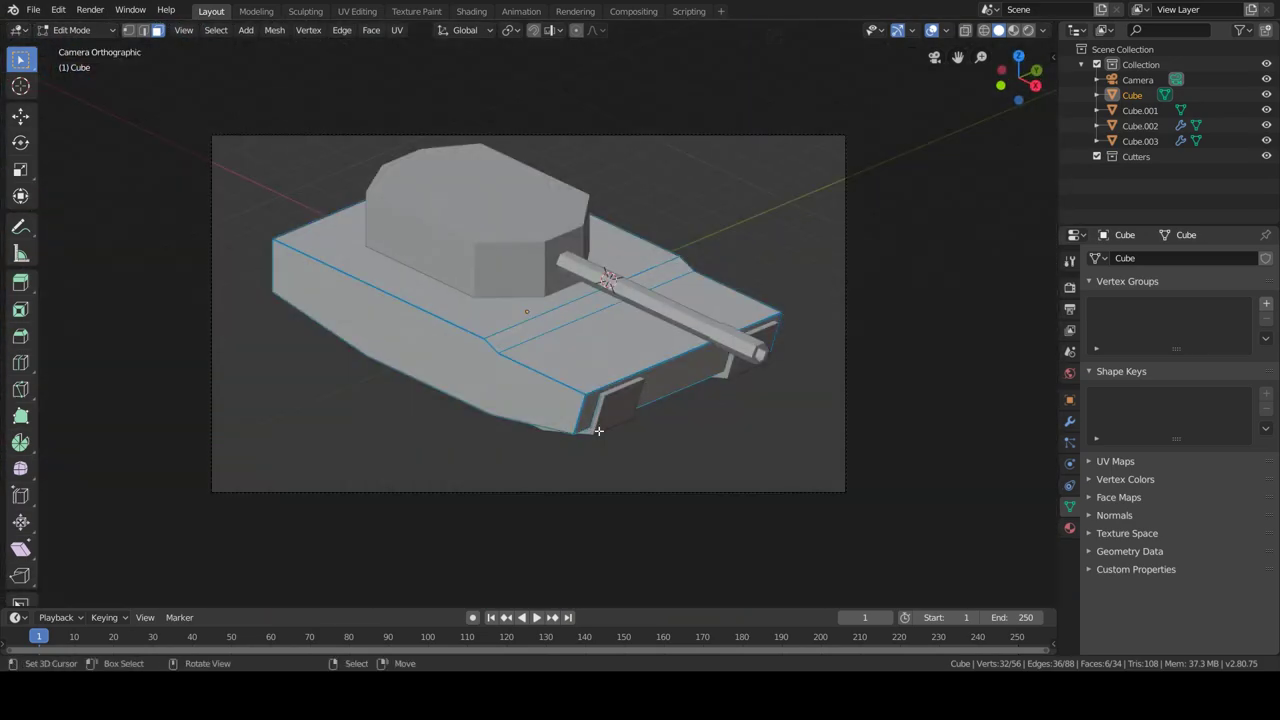
key(g)
key(z)
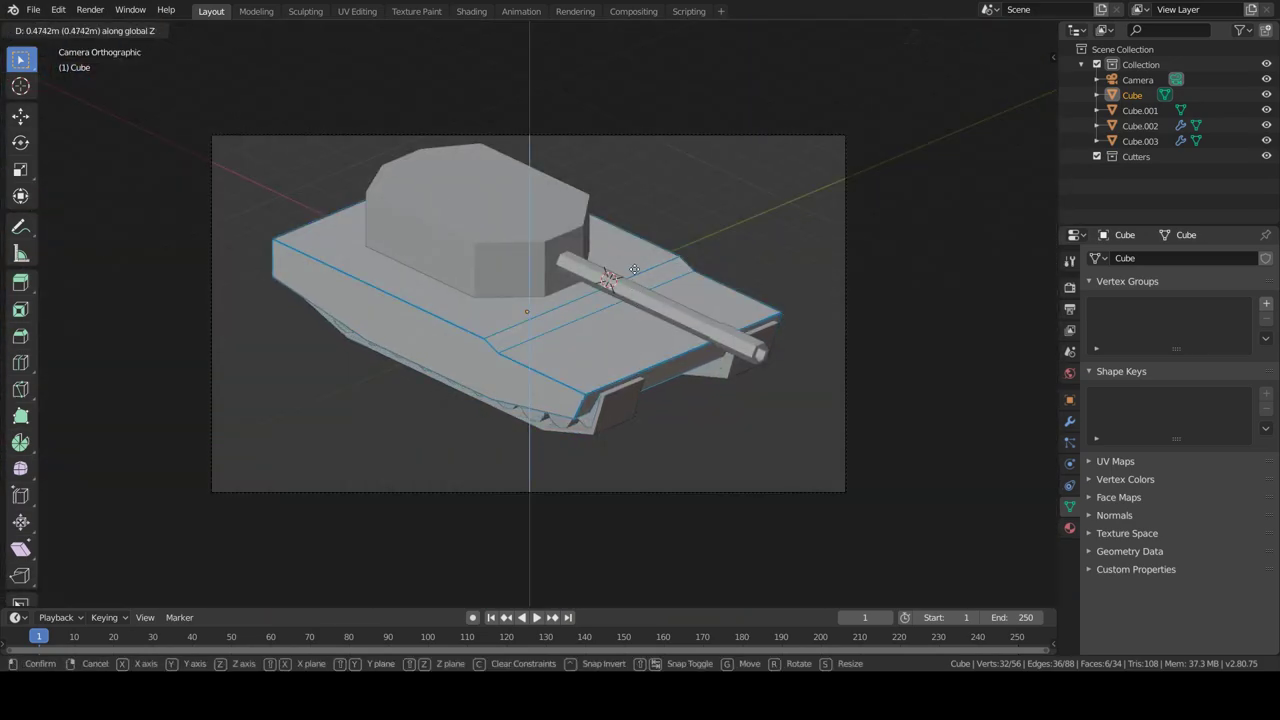
click(630, 251)
mouse_move(630, 251)
middle_down()
mouse_move(600, 322)
mouse_move(643, 243)
mouse_move(449, 281)
mouse_move(623, 263)
mouse_move(603, 303)
mouse_move(579, 273)
mouse_move(457, 380)
middle_up()
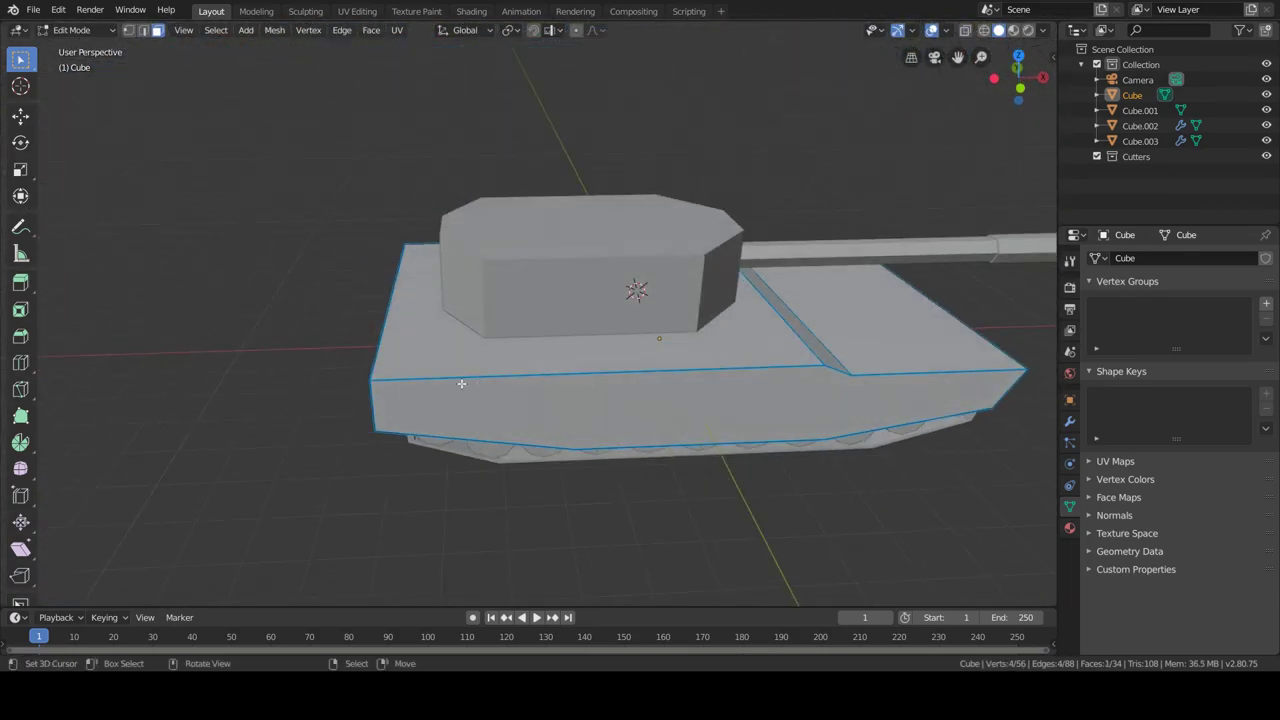
Loop-cut near the hull's rear and extrude the rear deck strip up 0.385 m
key(ctrl+r)
click(485, 385)
click(323, 383)
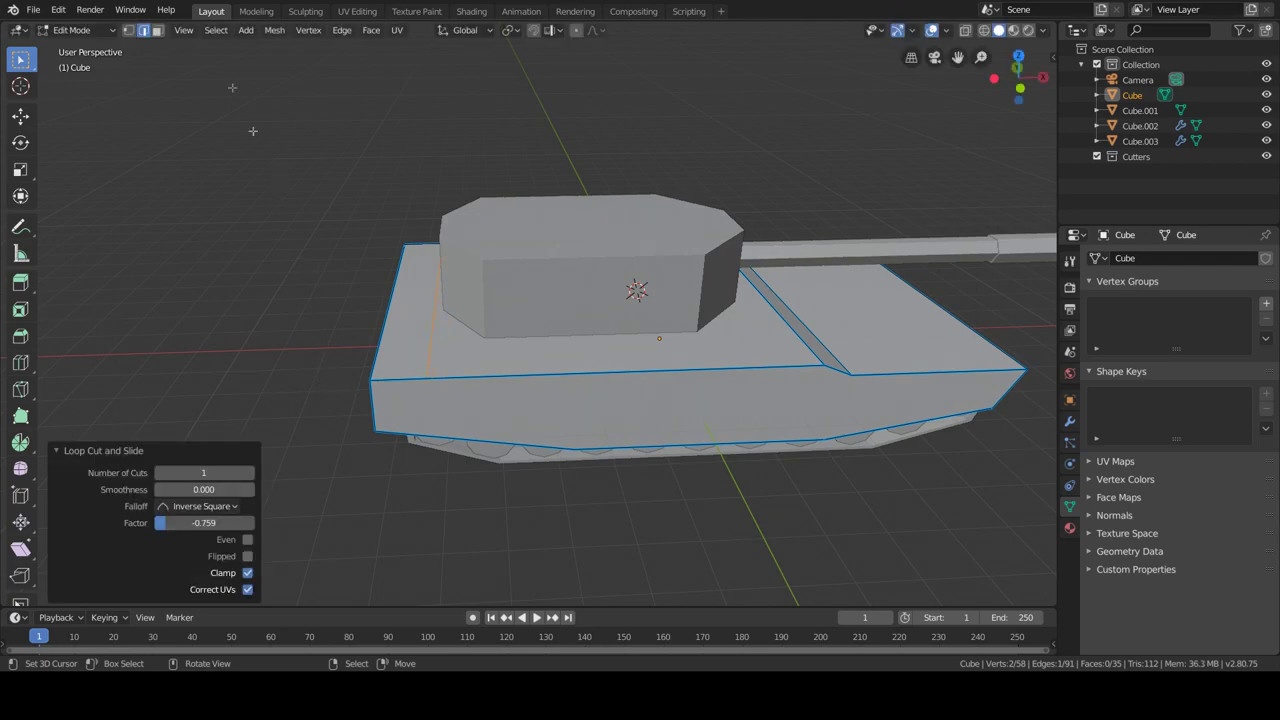
click(395, 310)
key(e)
click(464, 346)
key(2)
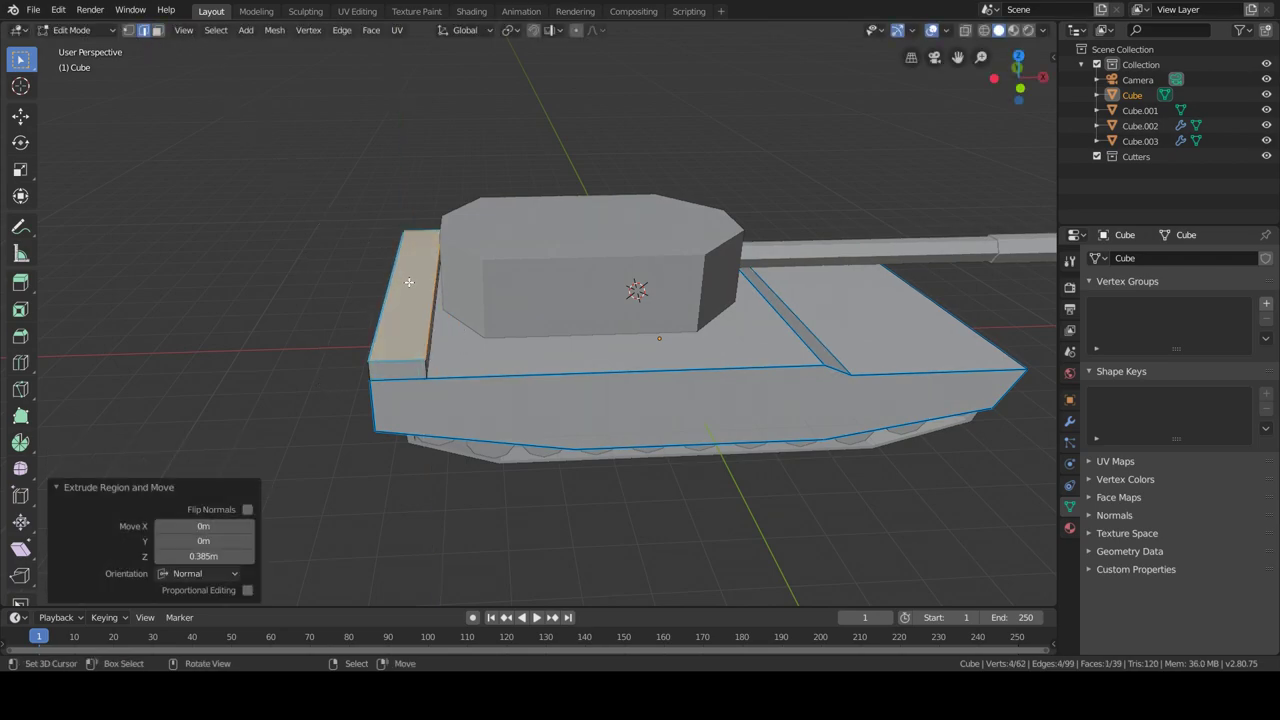
Apply all transforms to the hull and bevel the raised strip's edges
key(Tab)
click(228, 30)
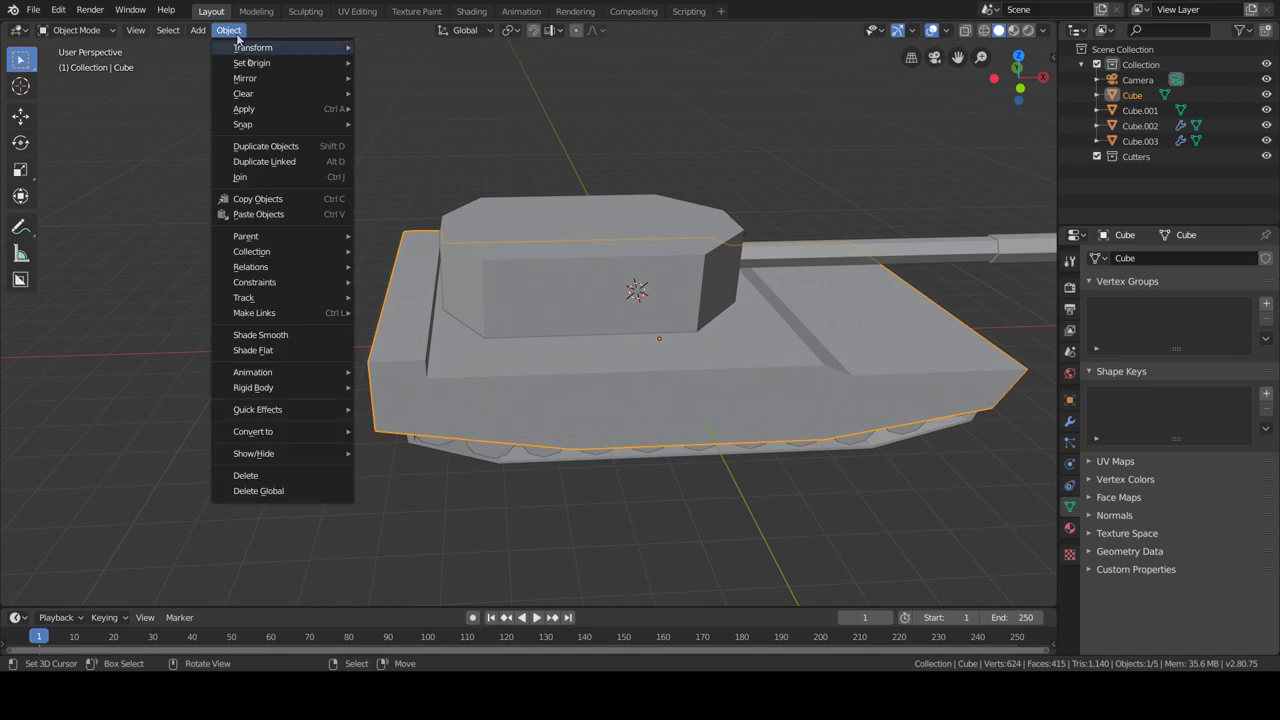
click(424, 162)
key(Tab)
key(ctrl+b)
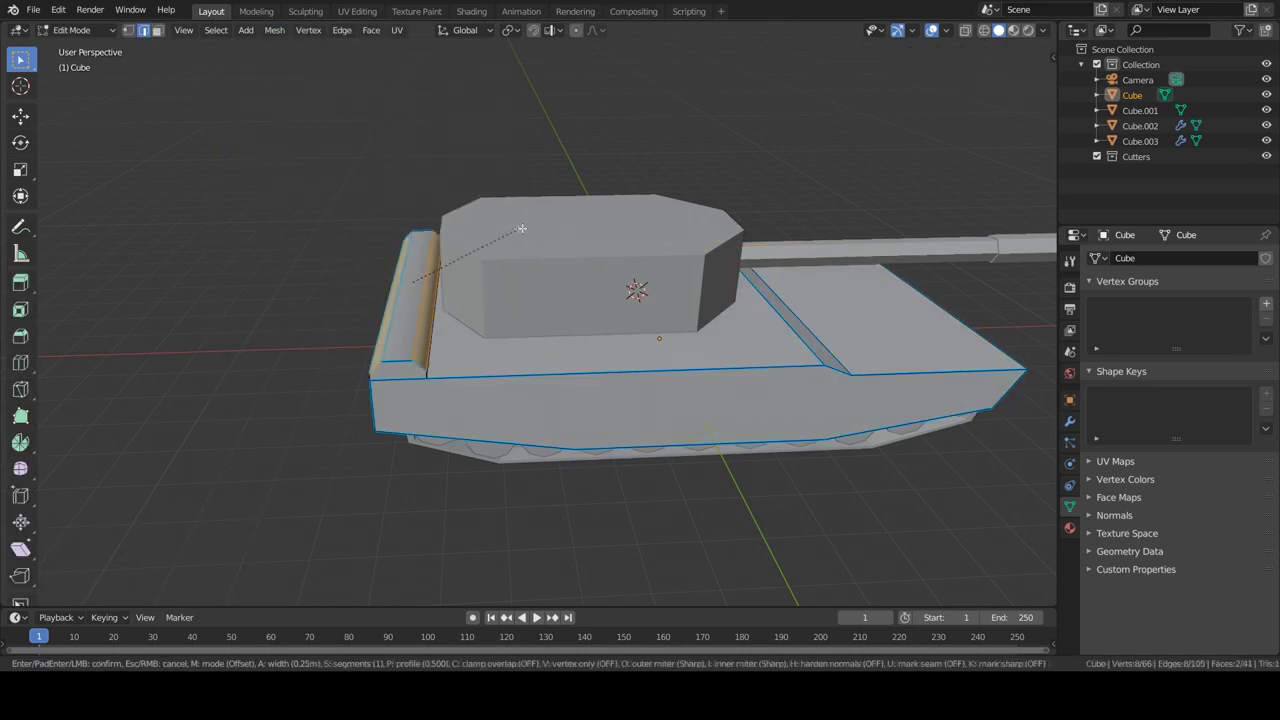
click(518, 233)
Change the hull's shading and select a top edge loop of the turret
key(Tab)
click(228, 30)
click(289, 354)
middle_drag(290, 356, 571, 428)
key(KP_0)
key(Right)
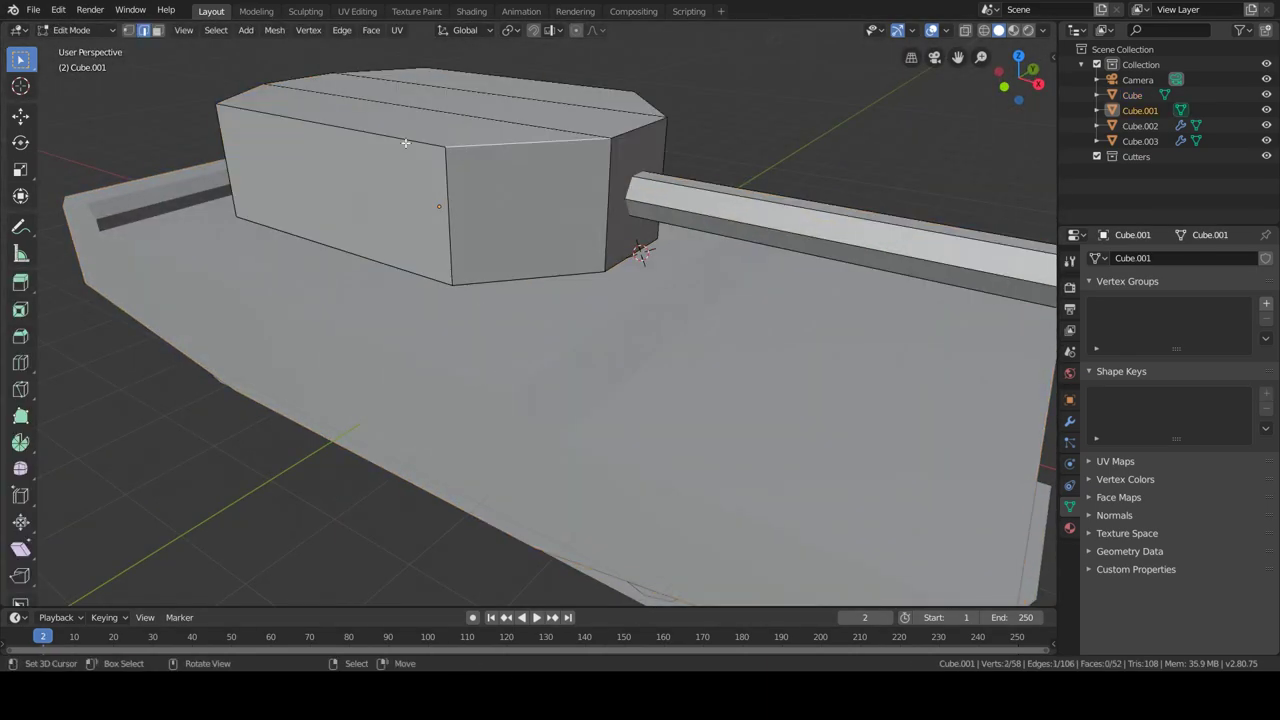
alt+click(405, 143)
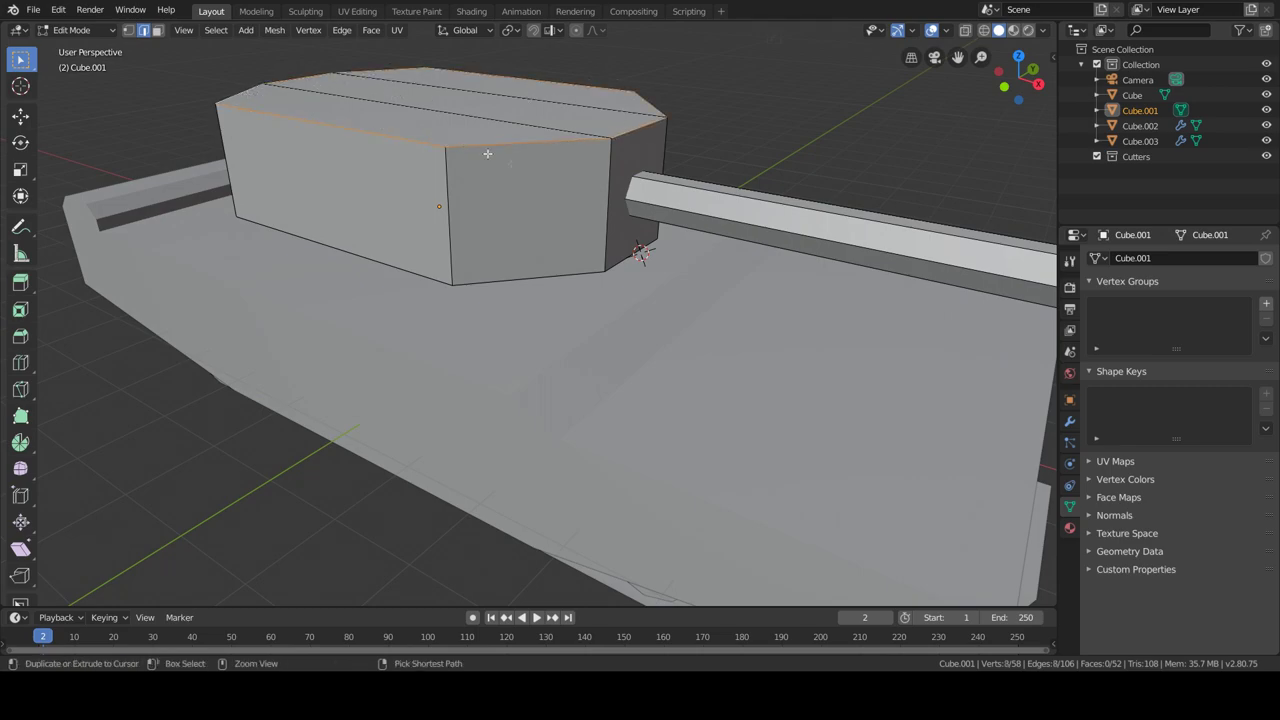
Bevel the turret's top edges and nudge its front top edge loop vertically
key(ctrl+b)
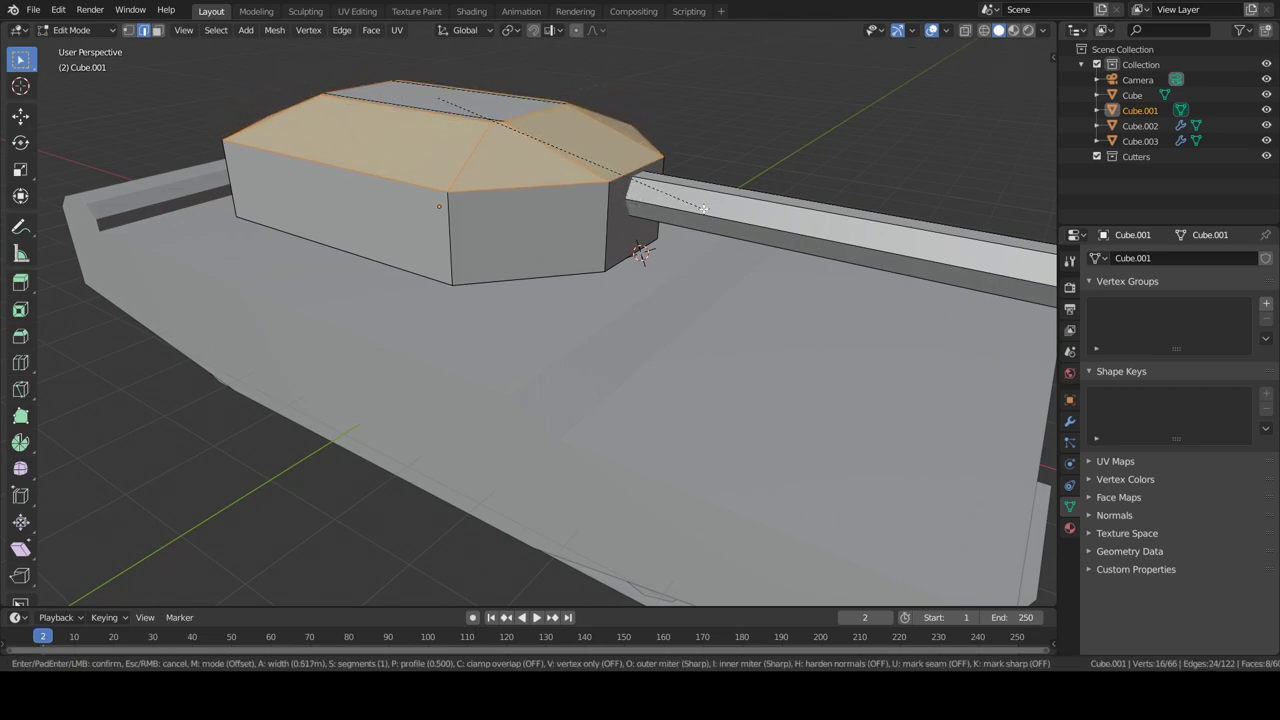
click(705, 218)
alt+click(581, 166)
key(g)
key(z)
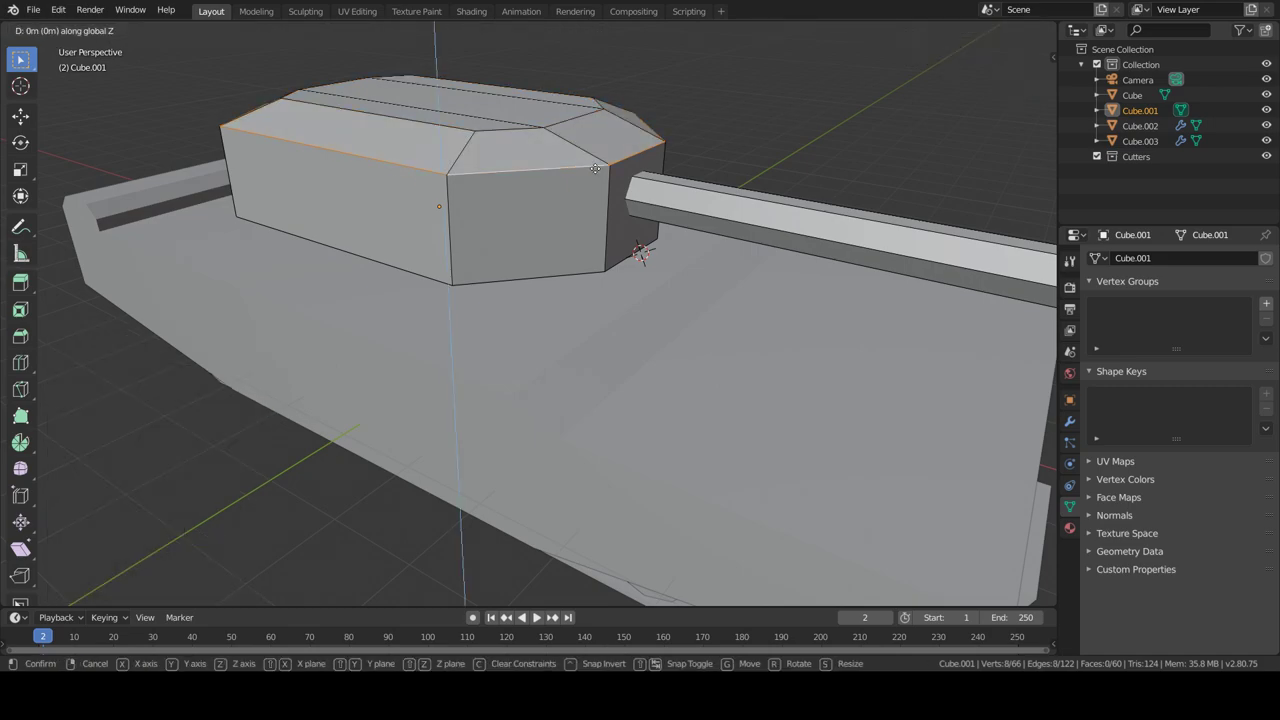
Flatten the turret by scaling its linked piece along Z
click(597, 183)
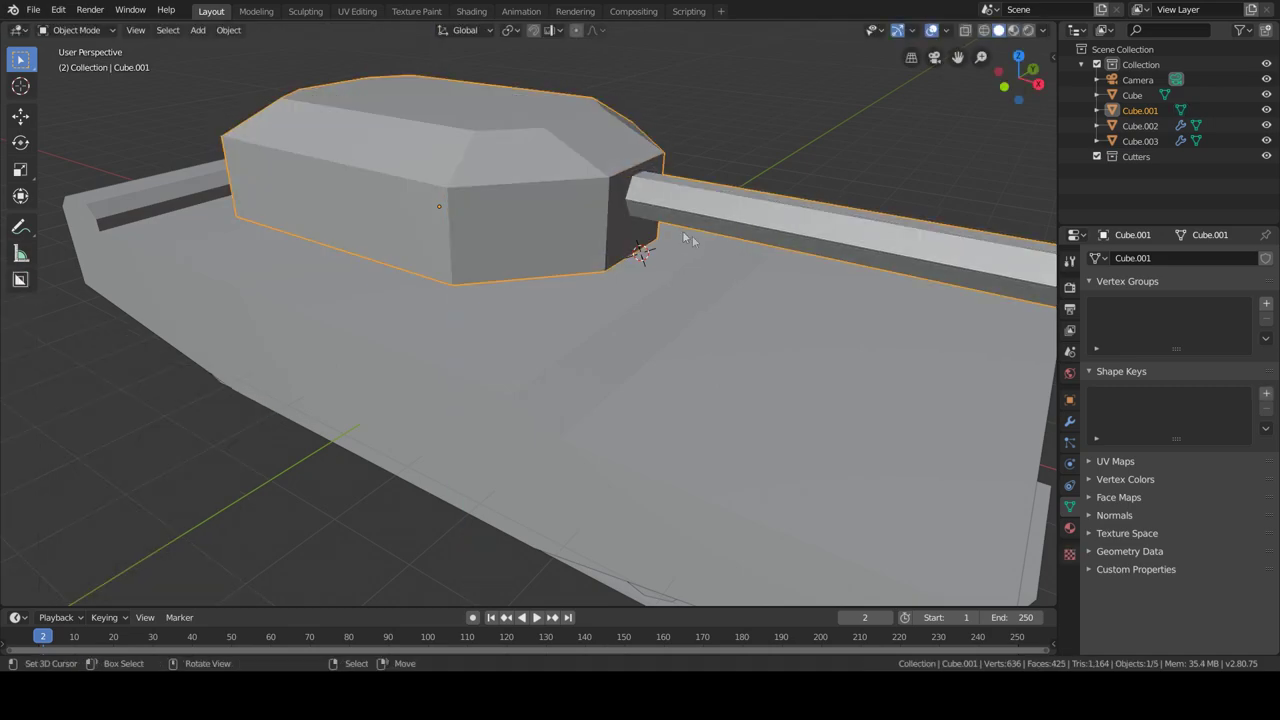
key(l)
click(643, 243)
key(l)
key(s)
key(z)
click(829, 303)
mouse_move(829, 303)
middle_down()
mouse_move(574, 374)
mouse_move(600, 330)
middle_up()
key(s)
key(z)
key(Return)
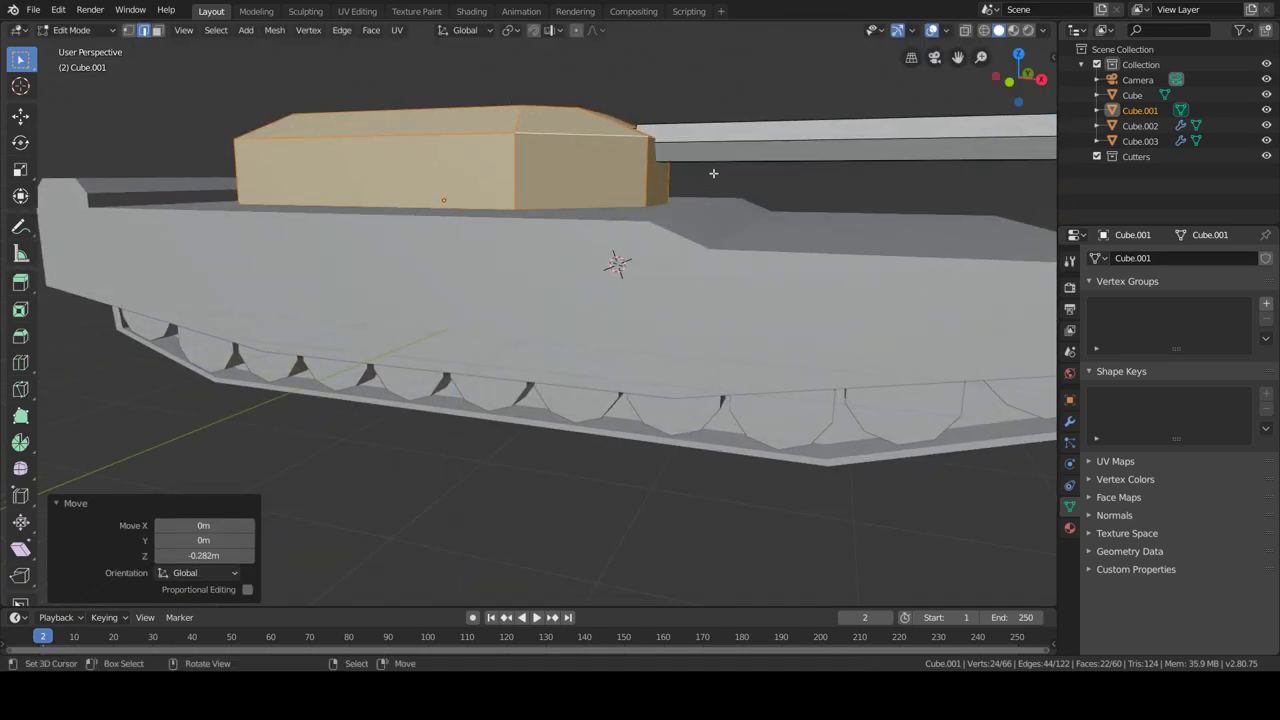
Lower the barrel along Z to match, then create a new material for the turret
click(800, 140)
key(l)
key(g)
key(z)
key(Return)
key(Tab)
key(KP_0)
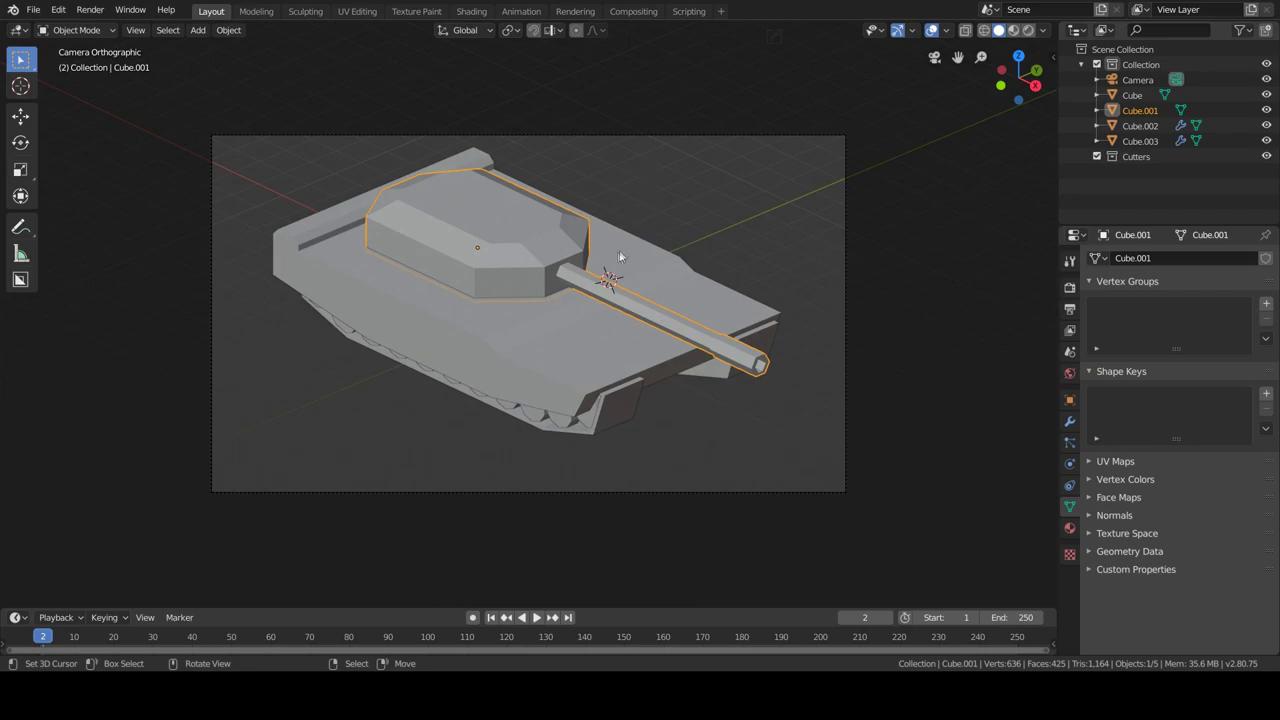
middle_drag(619, 250, 619, 330)
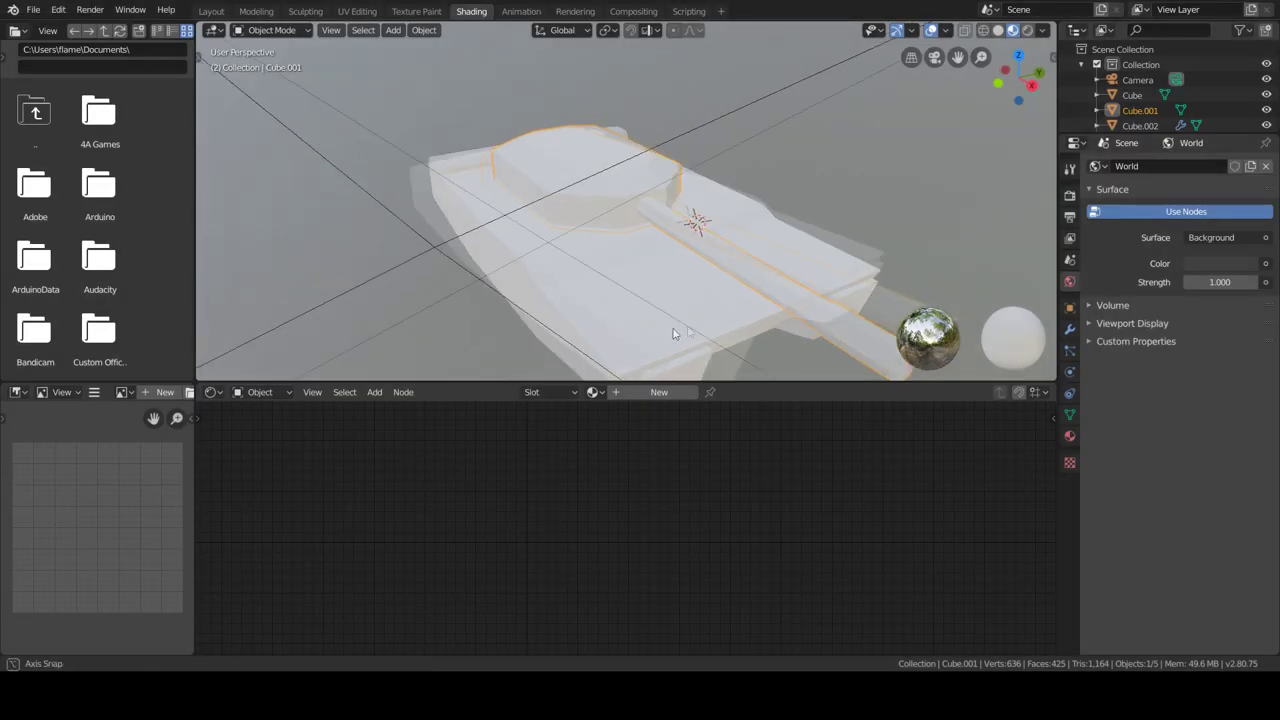
click(660, 392)
Add a Musgrave Texture node to the left of the Principled BSDF
mouse_move(573, 435)
mouse_down()
mouse_move(527, 433)
mouse_move(492, 476)
mouse_up()
ctrl+scroll(461, 514, left, 3)
key(shift+a)
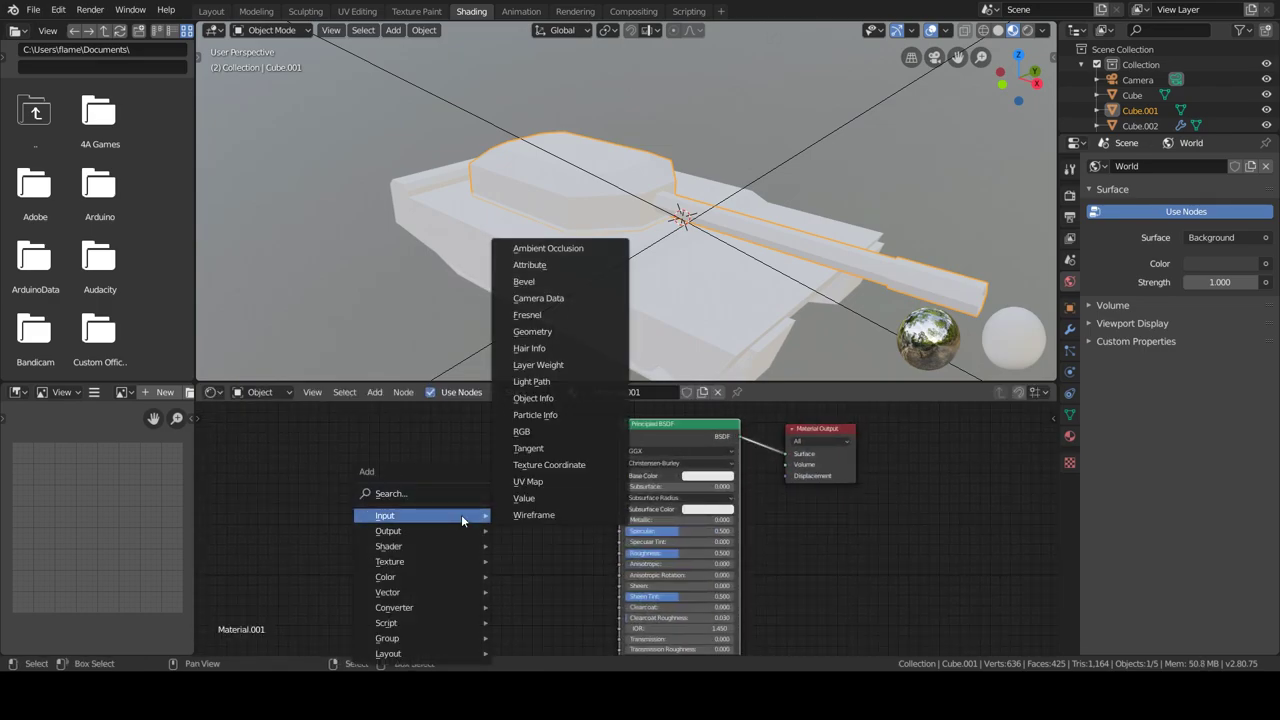
click(400, 492)
text(MUS)
key(Return)
click(300, 455)
Add a ColorRamp and wire Musgrave Color through it into Base Color
key(shift+a)
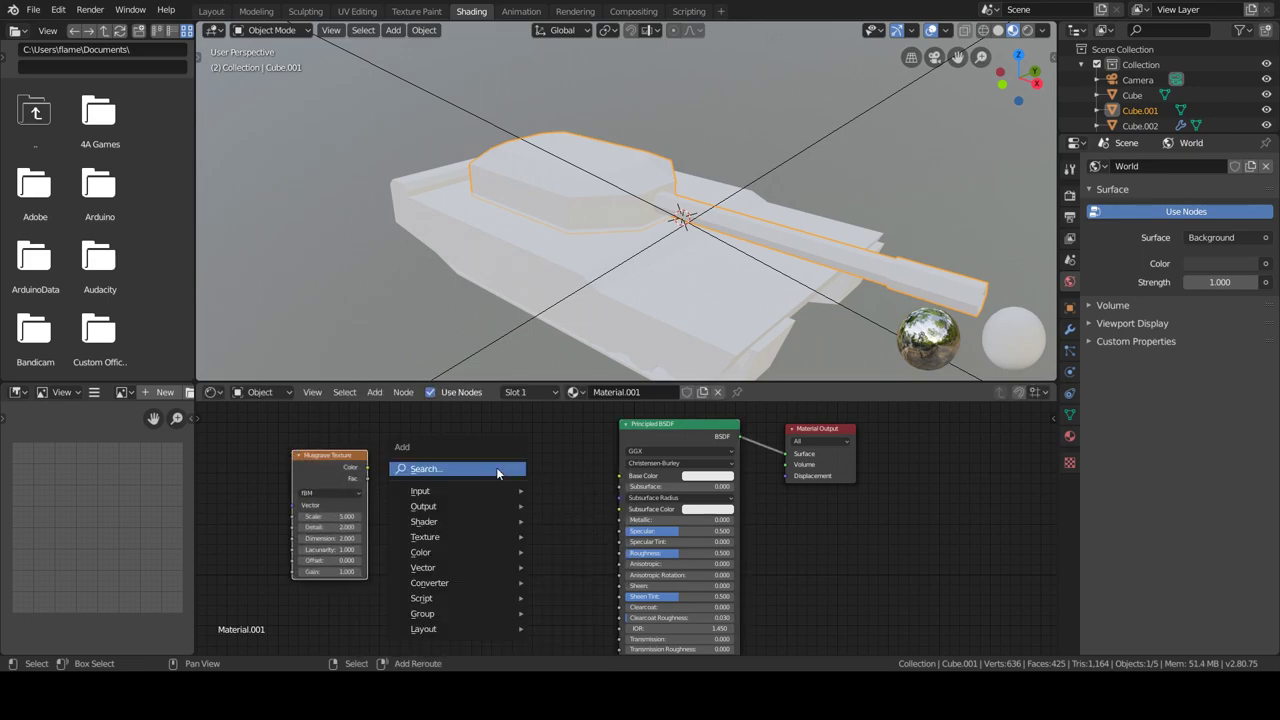
click(496, 467)
text(color)
key(Return)
click(490, 475)
drag(367, 467, 430, 545)
drag(551, 465, 620, 476)
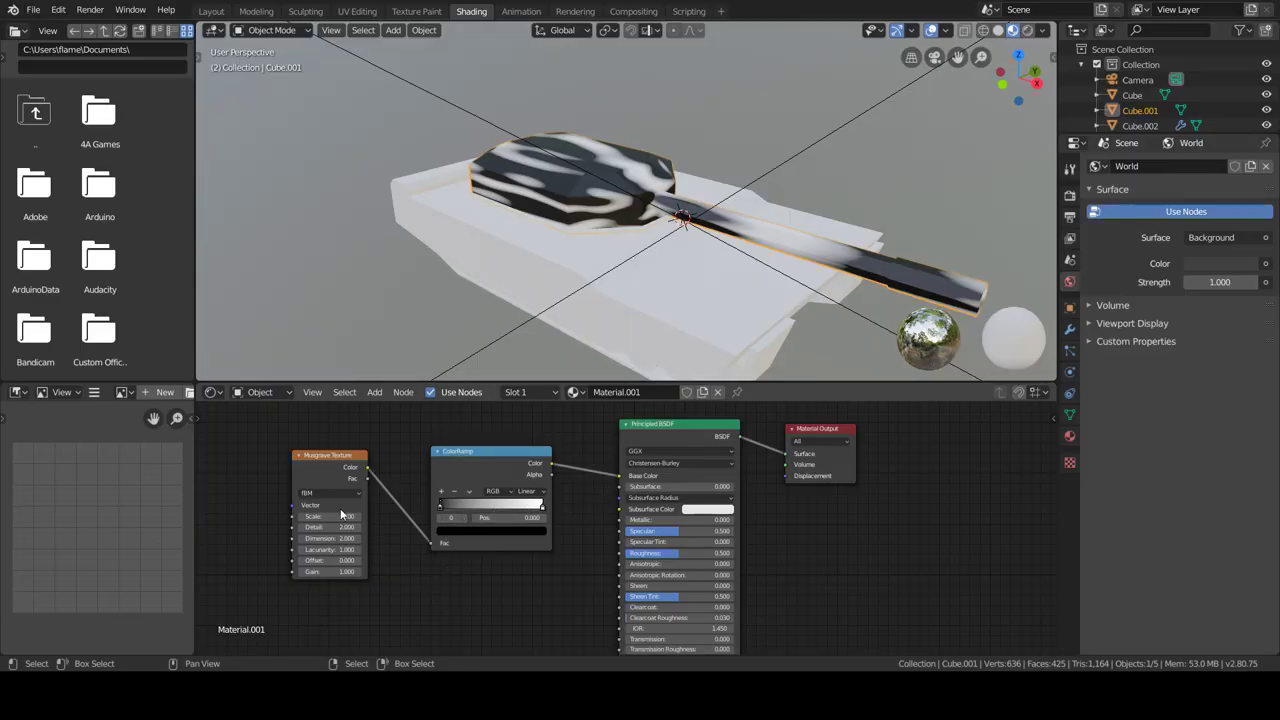
Set Musgrave Scale 14, Detail 16, Dimension 150 and Lacunarity 0.98
text(0)
key(Return)
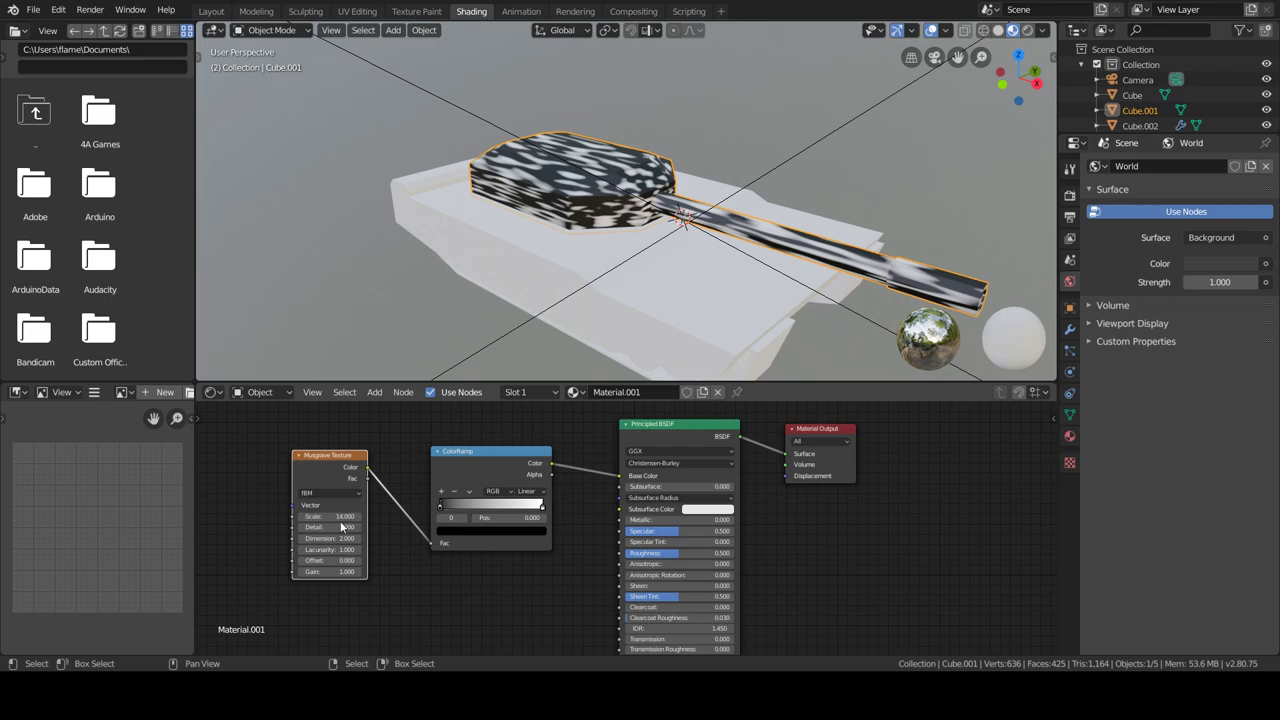
text(16)
key(Return)
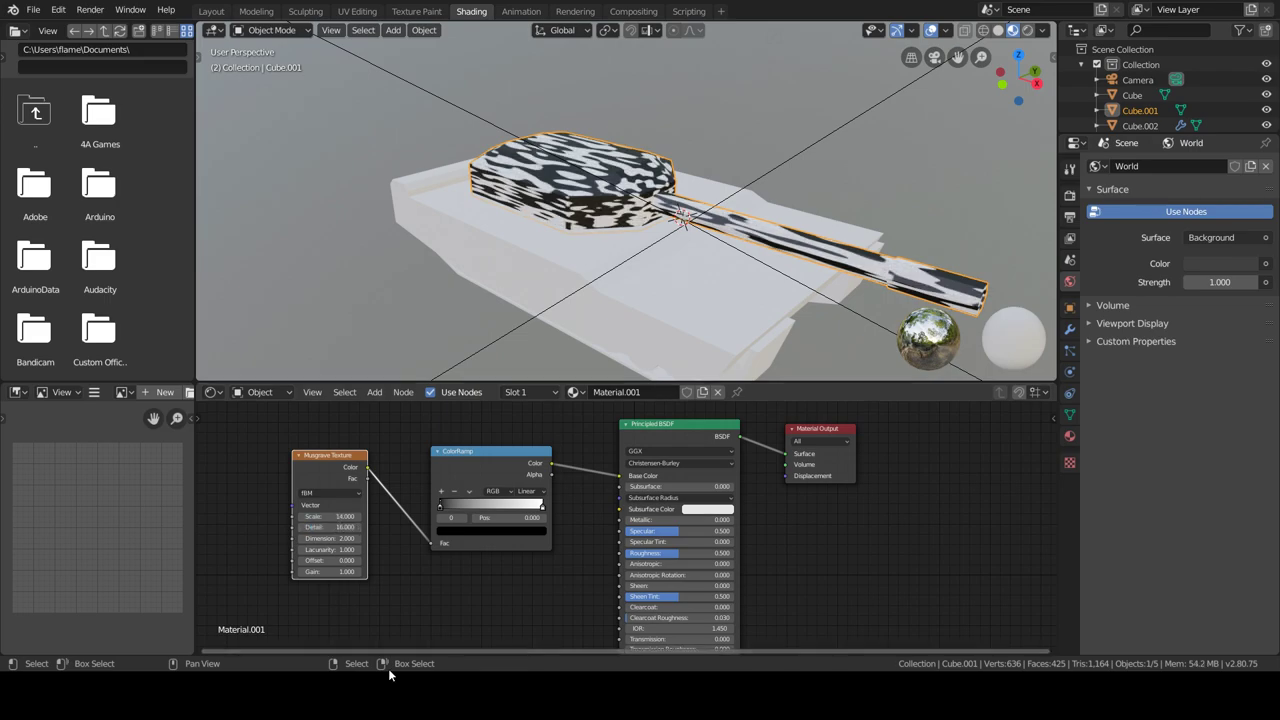
click(347, 538)
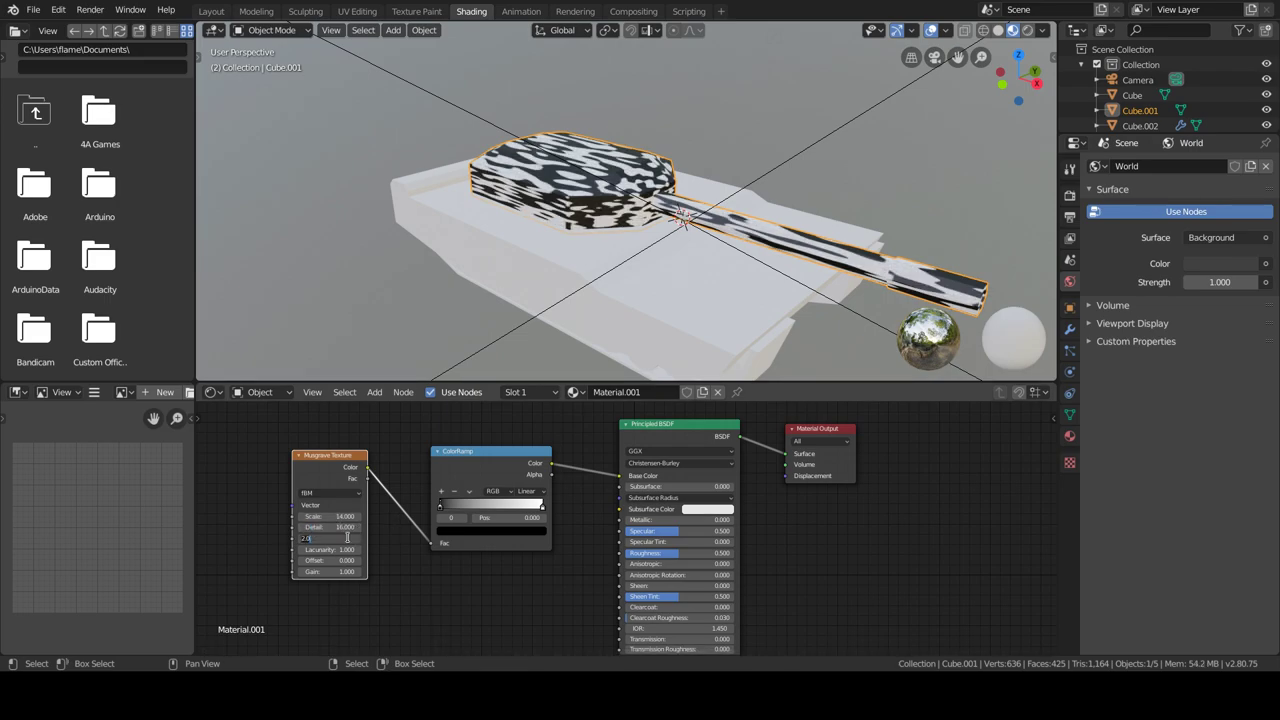
key(Return)
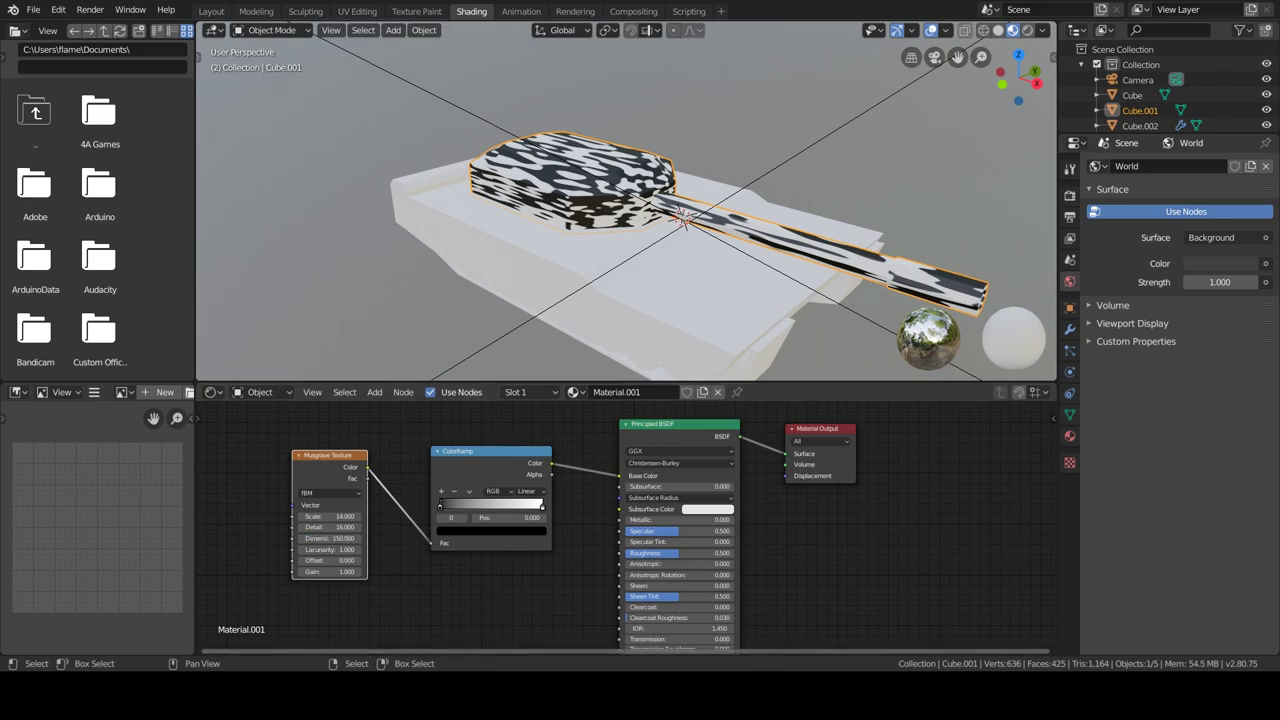
click(299, 554)
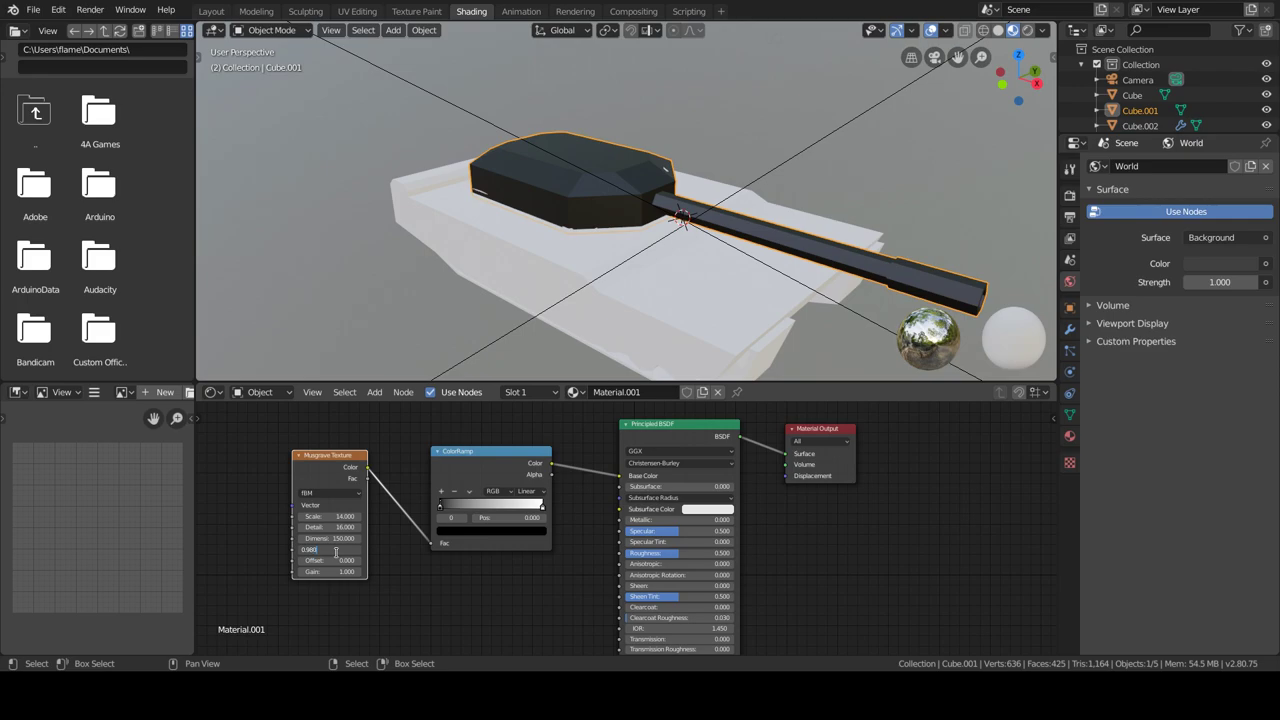
key(Return)
key(Tab)
Unwrap the turret mesh with Smart UV Project
key(u)
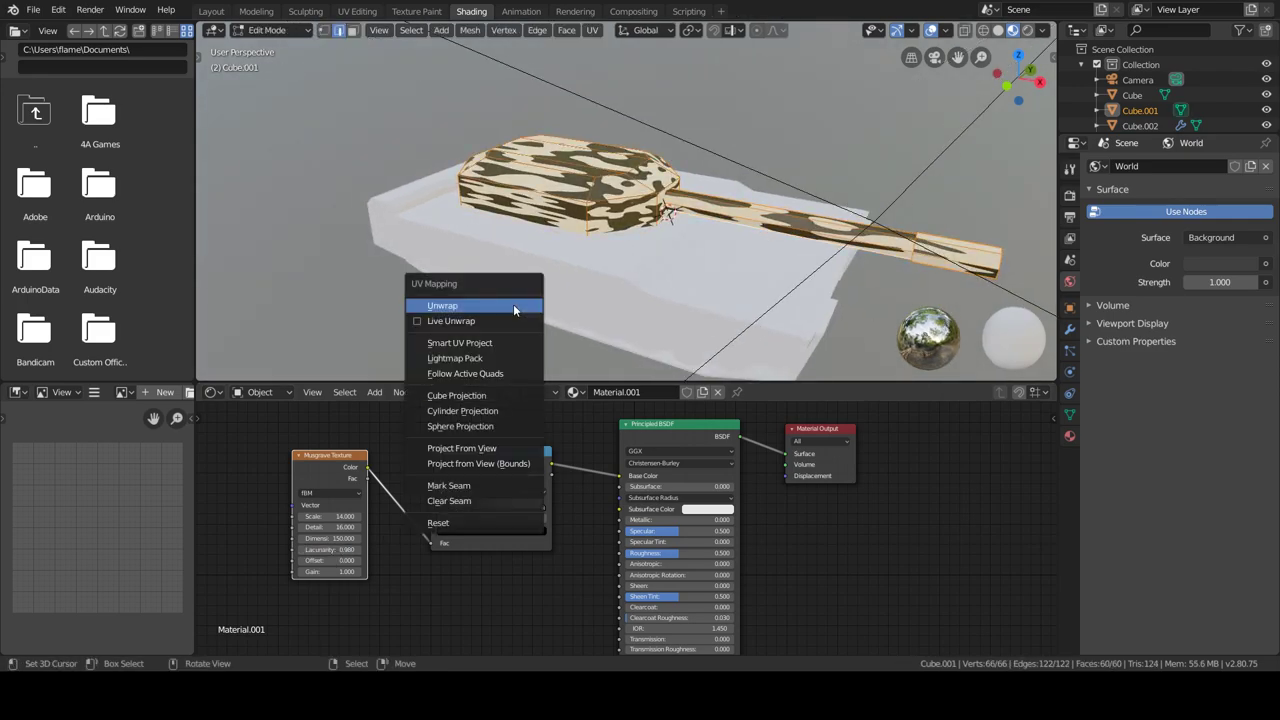
click(460, 342)
click(506, 449)
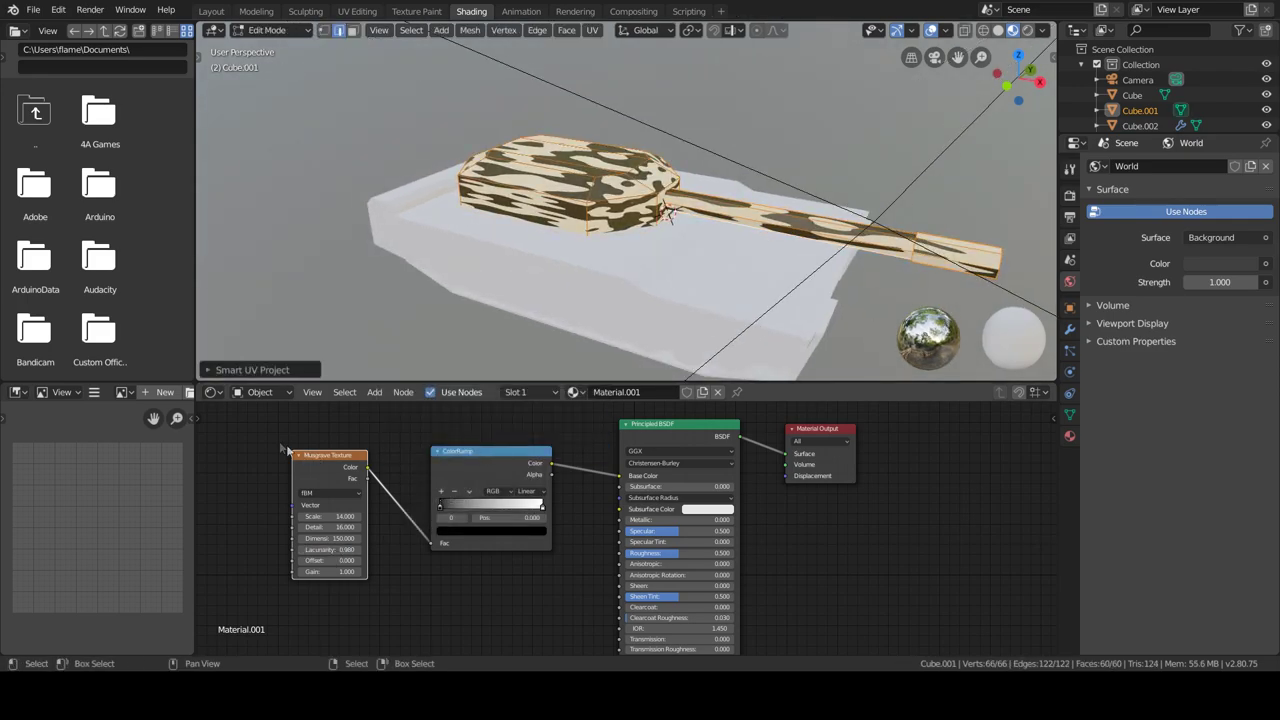
ctrl+scroll(284, 449, up, 2)
Try an Object Info node's Location as the Musgrave vector, then delete it
key(shift+a)
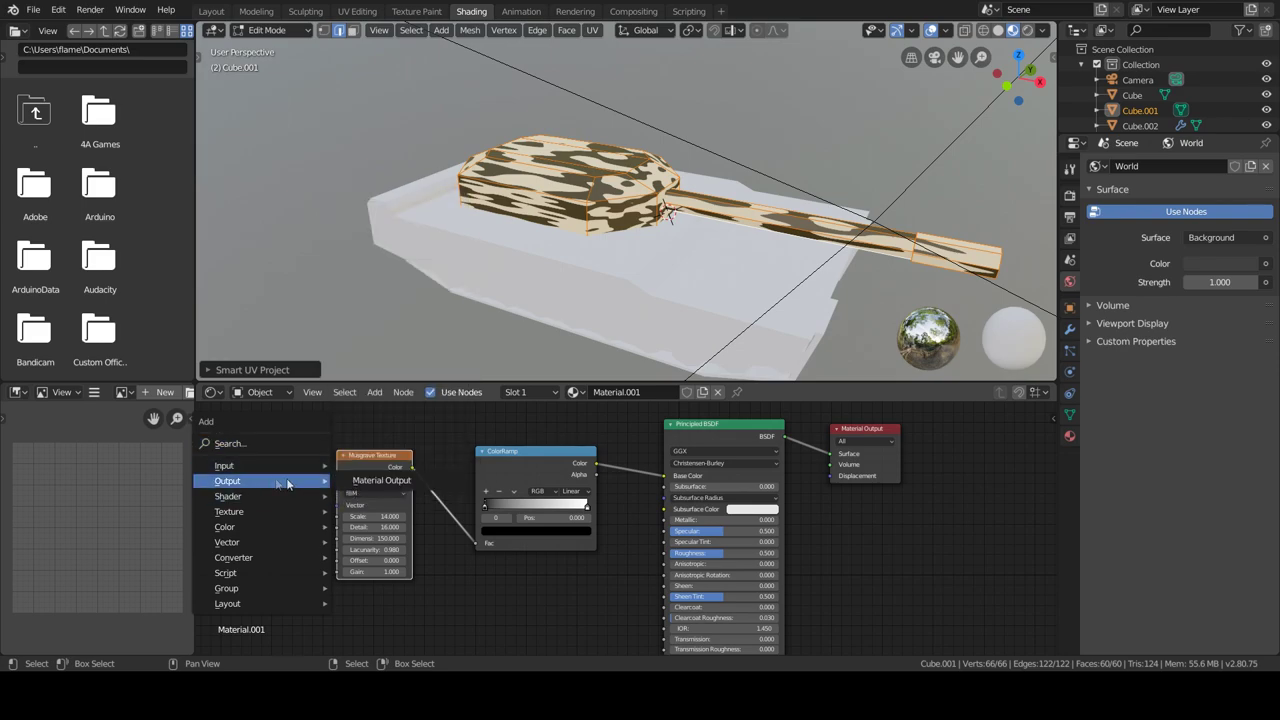
click(396, 441)
key(Escape)
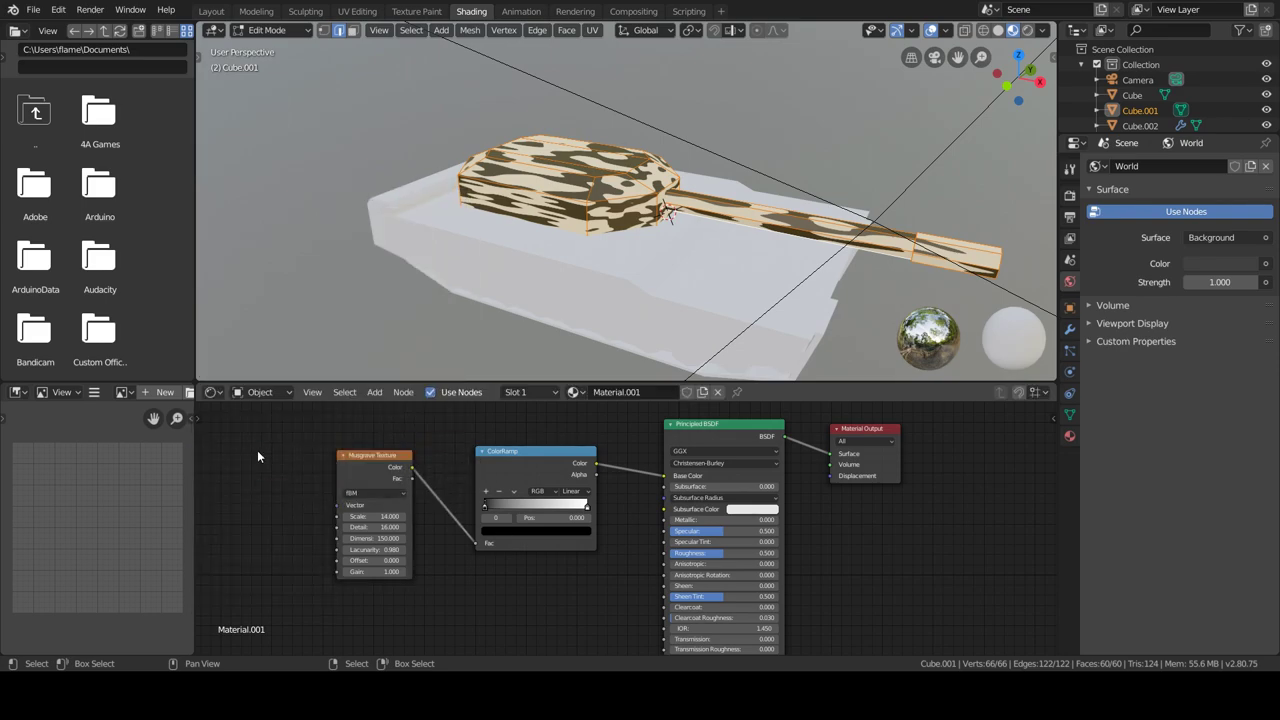
key(shift+a)
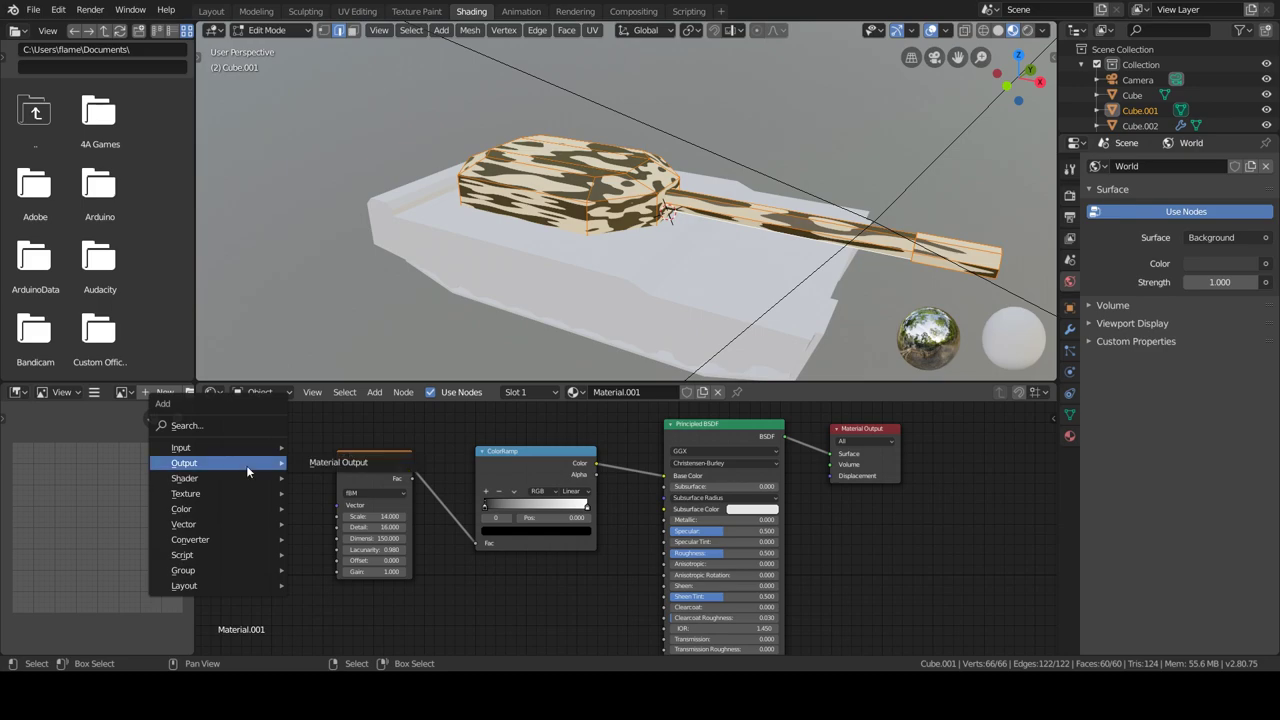
click(343, 335)
click(286, 451)
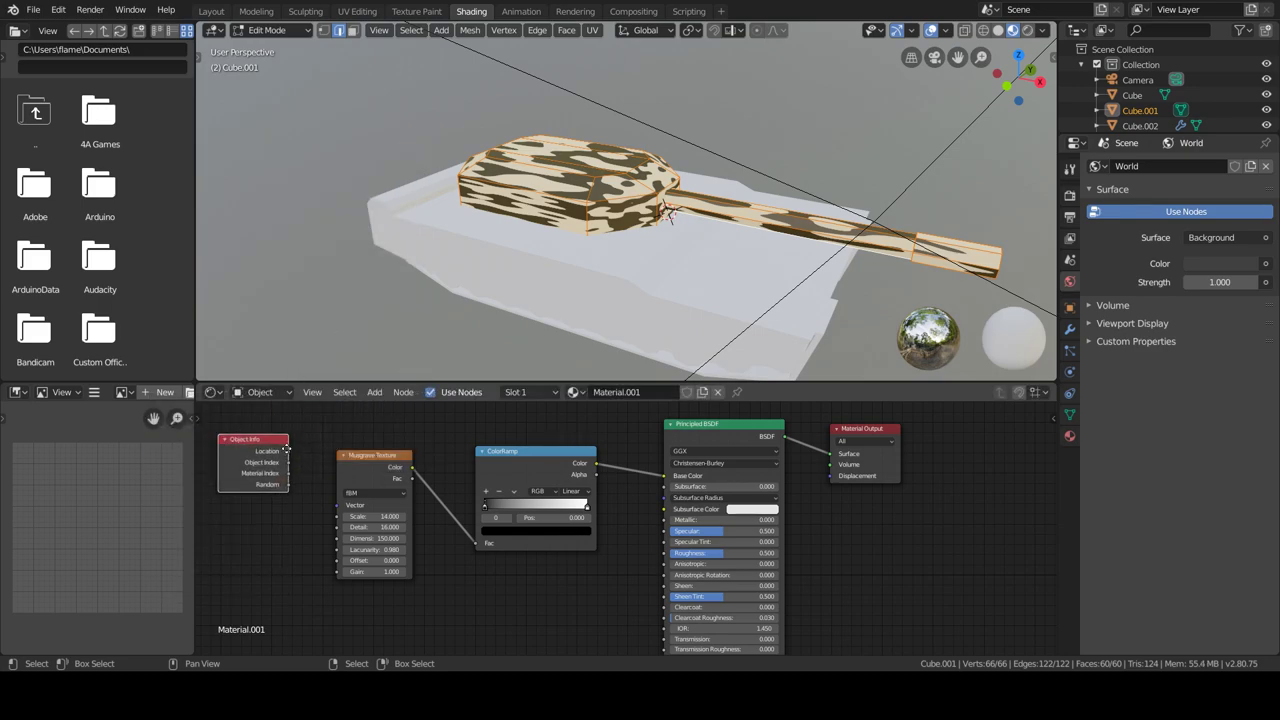
click(299, 469)
drag(336, 508, 337, 505)
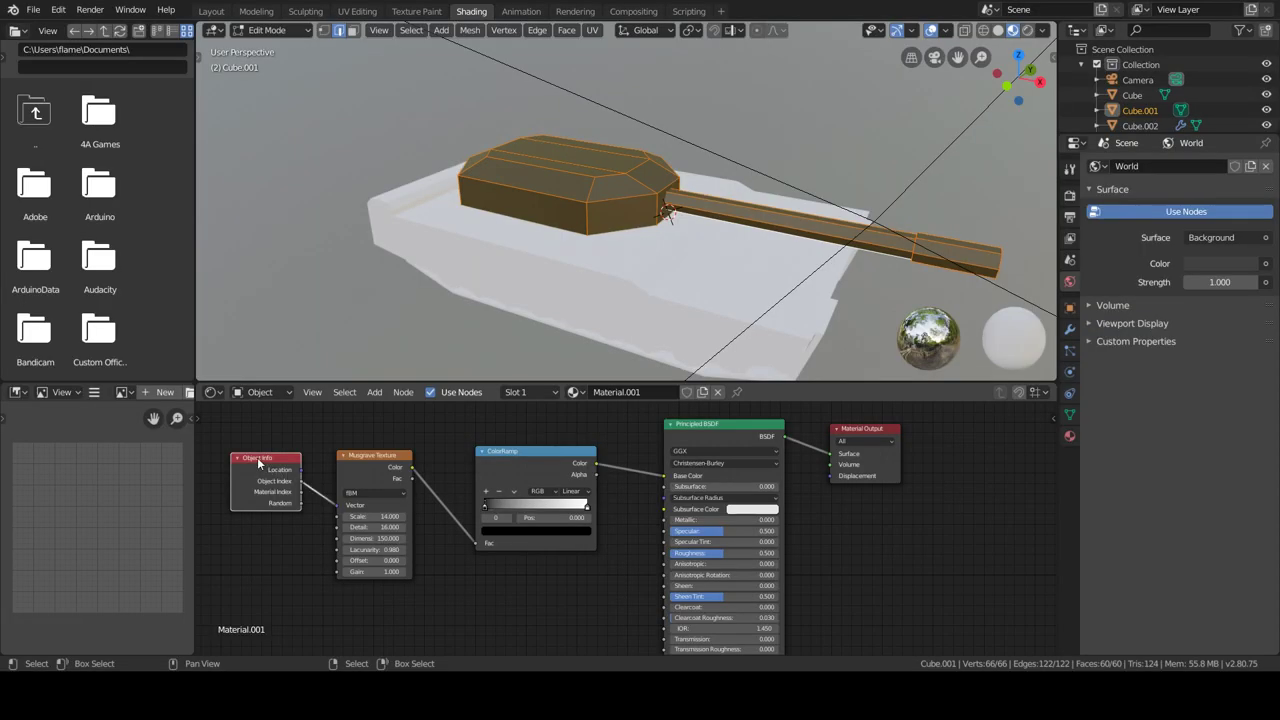
click(250, 450)
key(x)
Feed Geometry Position into the Musgrave Vector and set Scale to 4.7
key(shift+a)
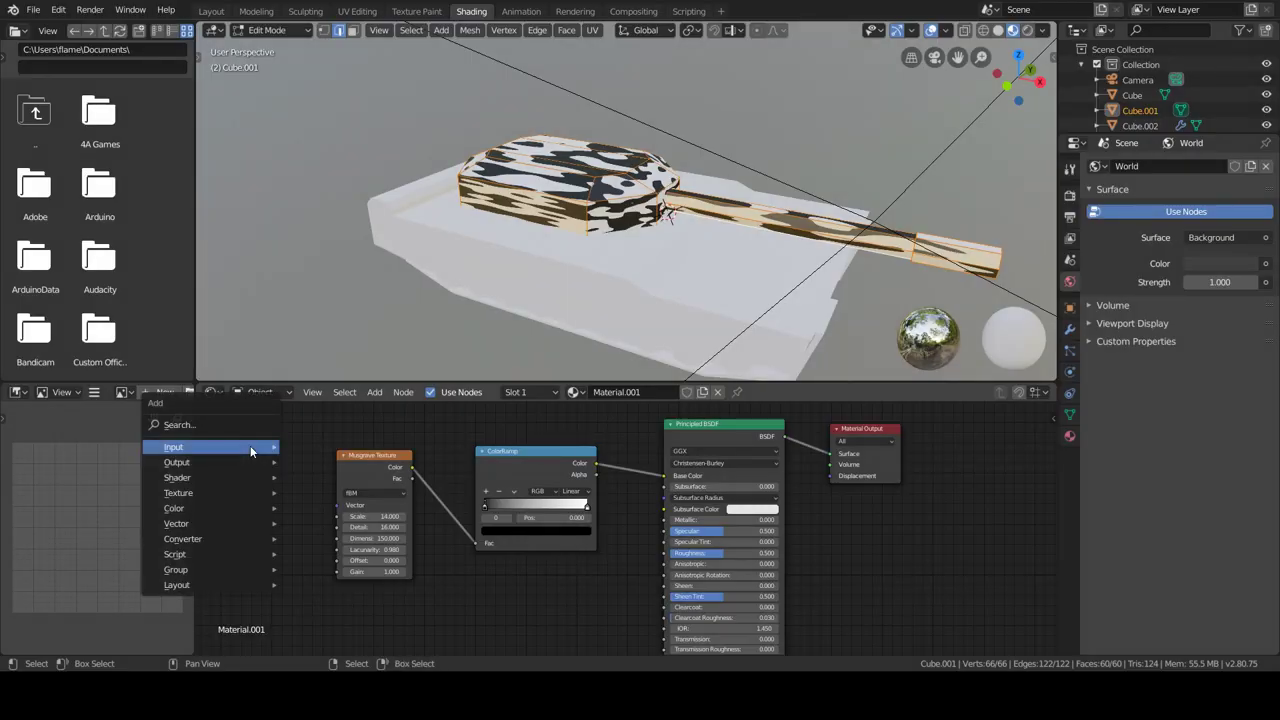
mouse_move(210, 447)
click(298, 246)
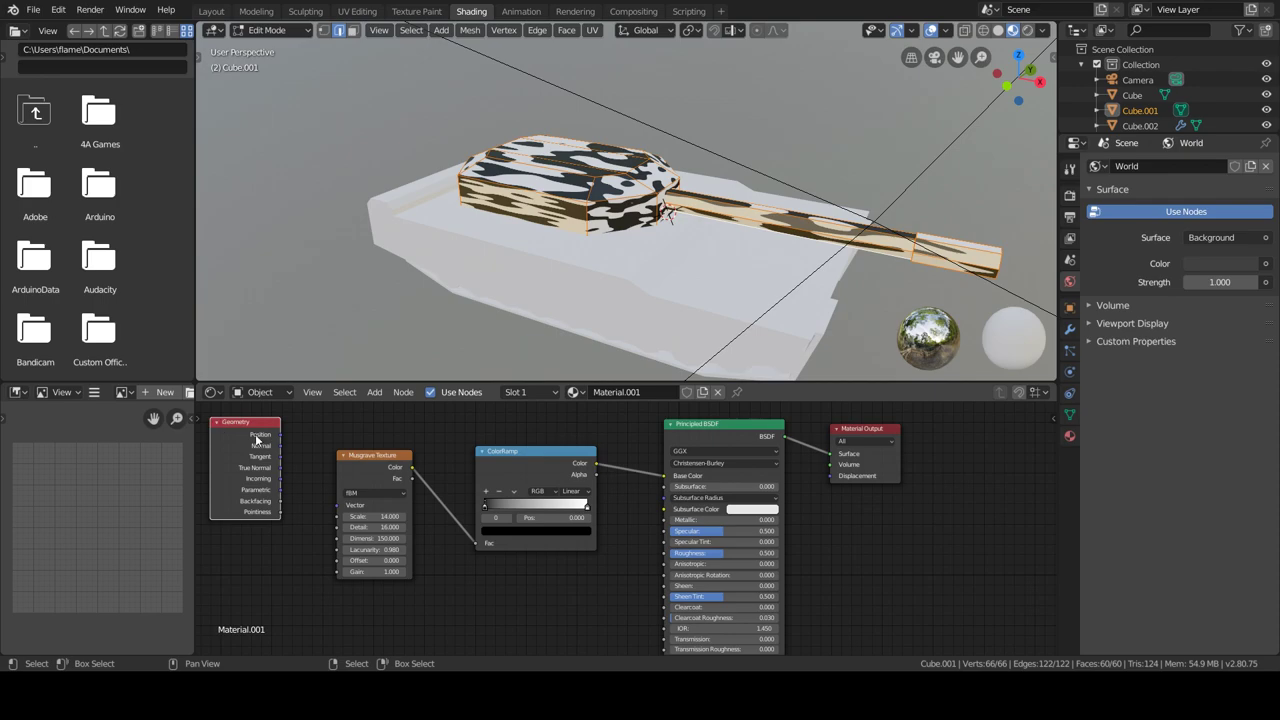
drag(280, 445, 337, 510)
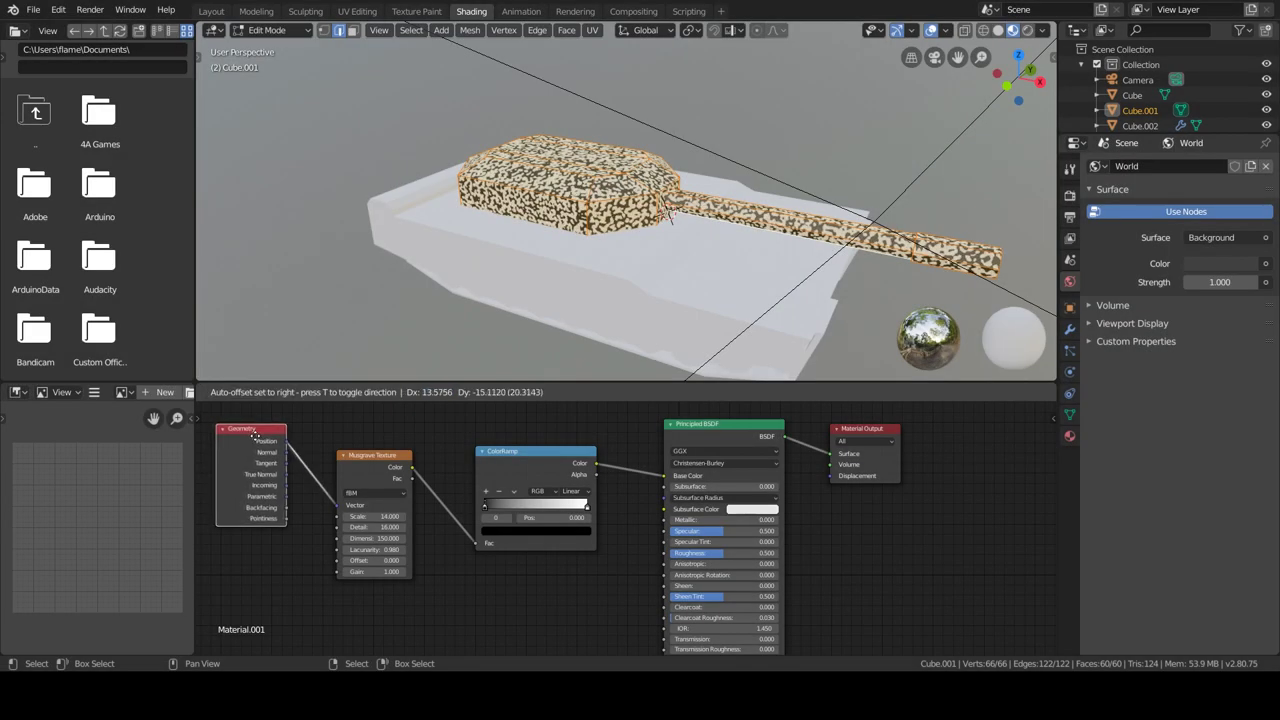
drag(375, 516, 340, 516)
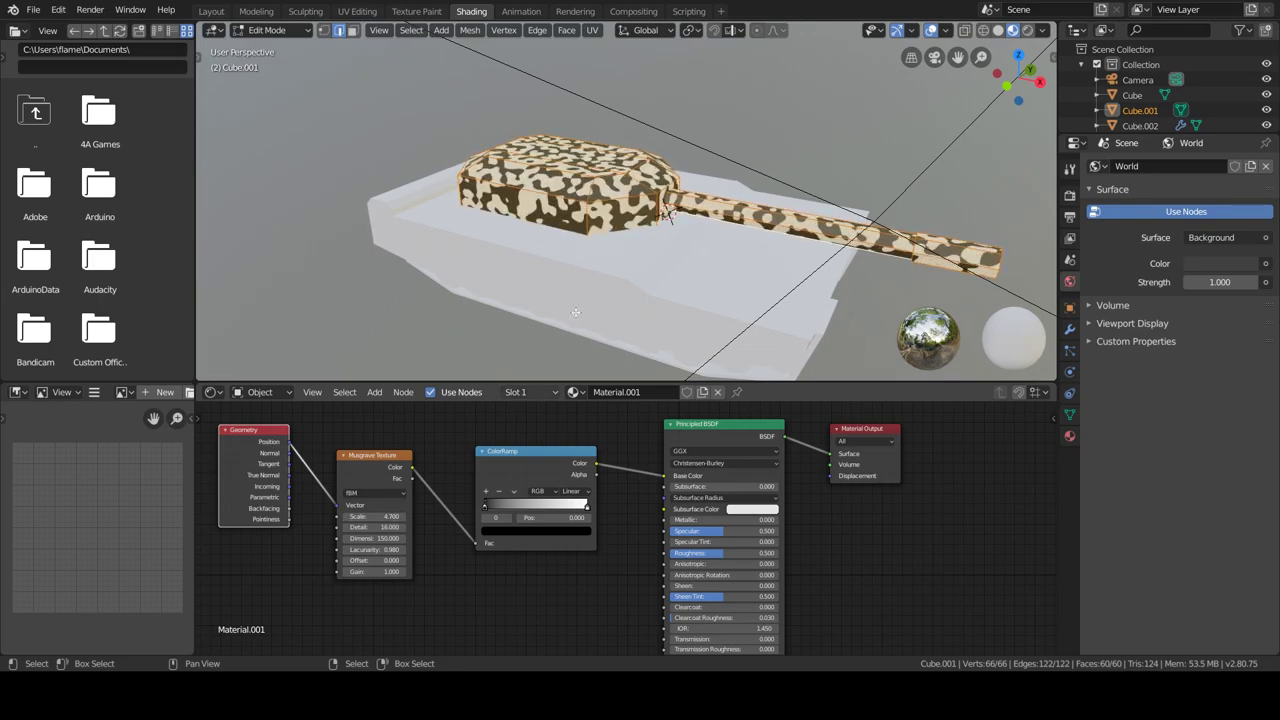
Select the tank hull and browse existing materials for it
click(1132, 95)
click(1069, 329)
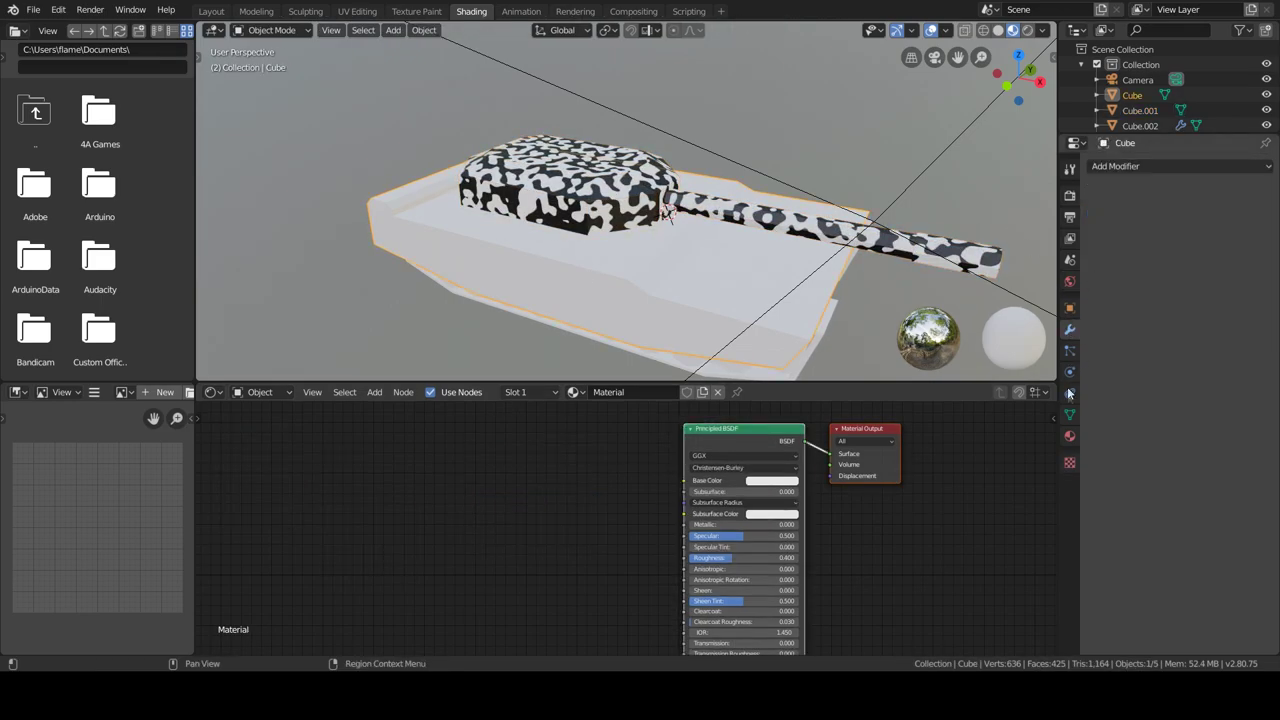
click(1069, 435)
click(1097, 234)
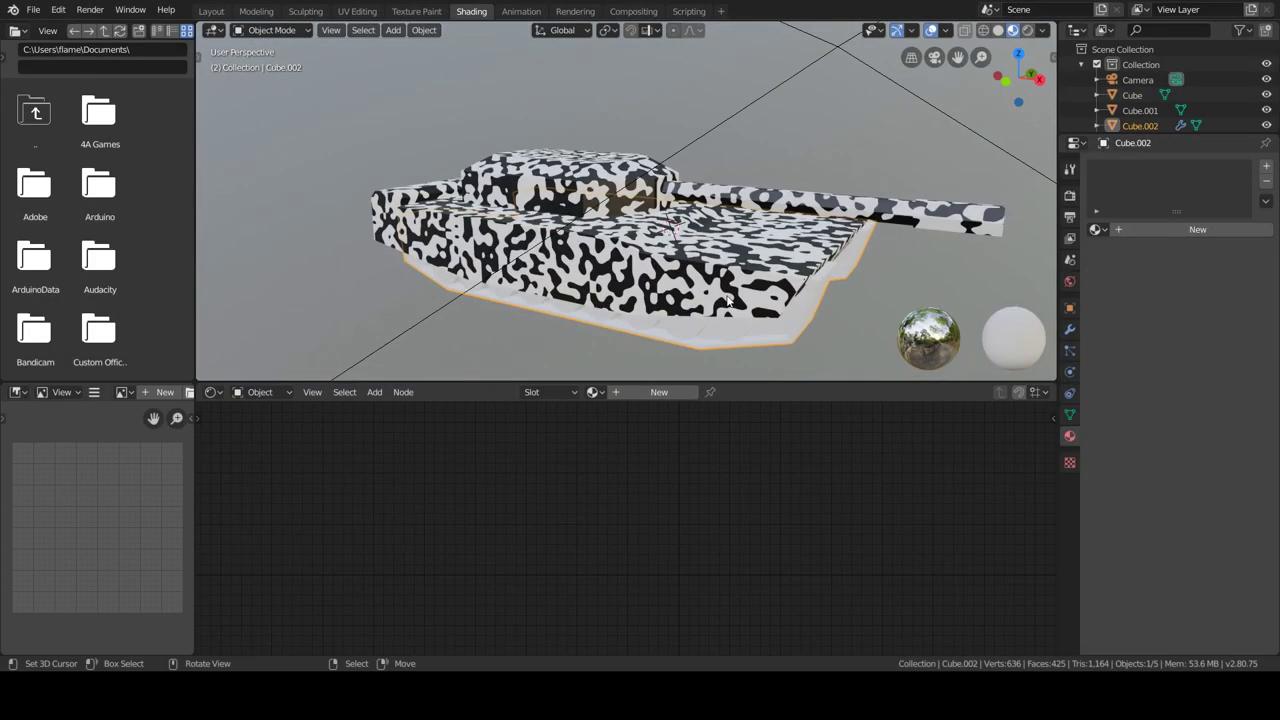
Enlarge the dark camouflage patches and lighten their ramp colour to grey
middle_drag(660, 250, 592, 232)
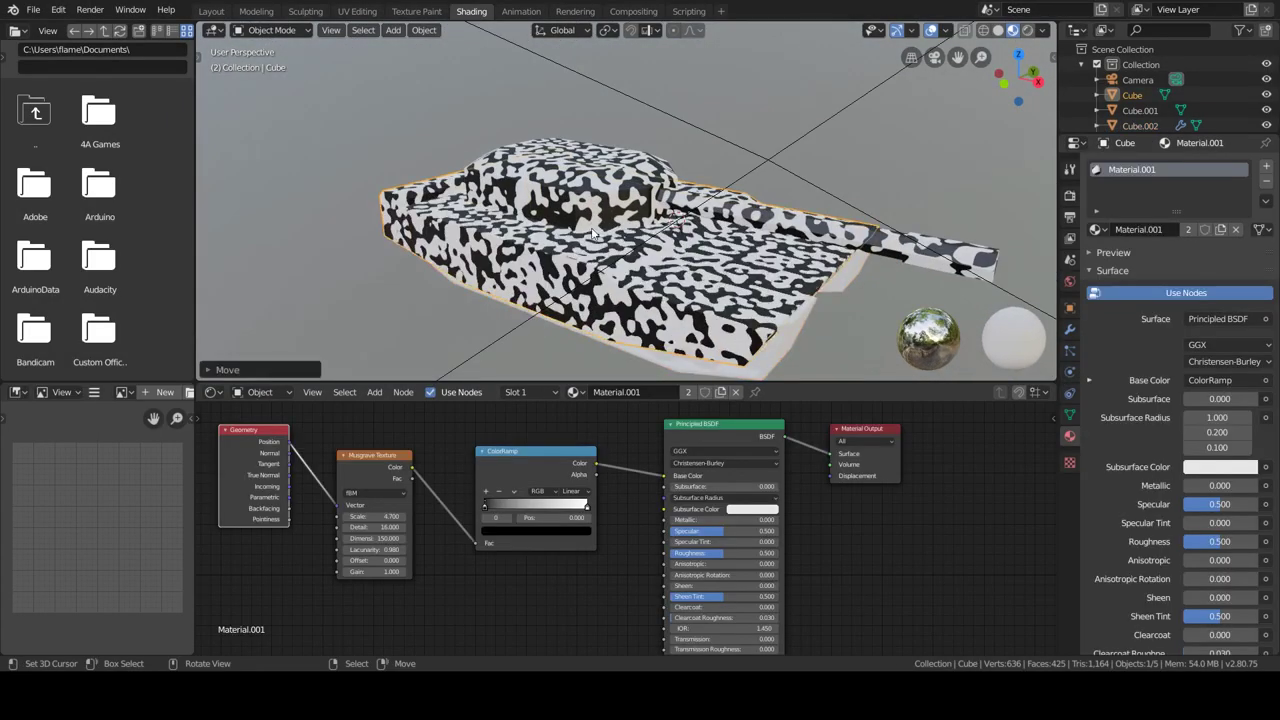
drag(486, 505, 504, 508)
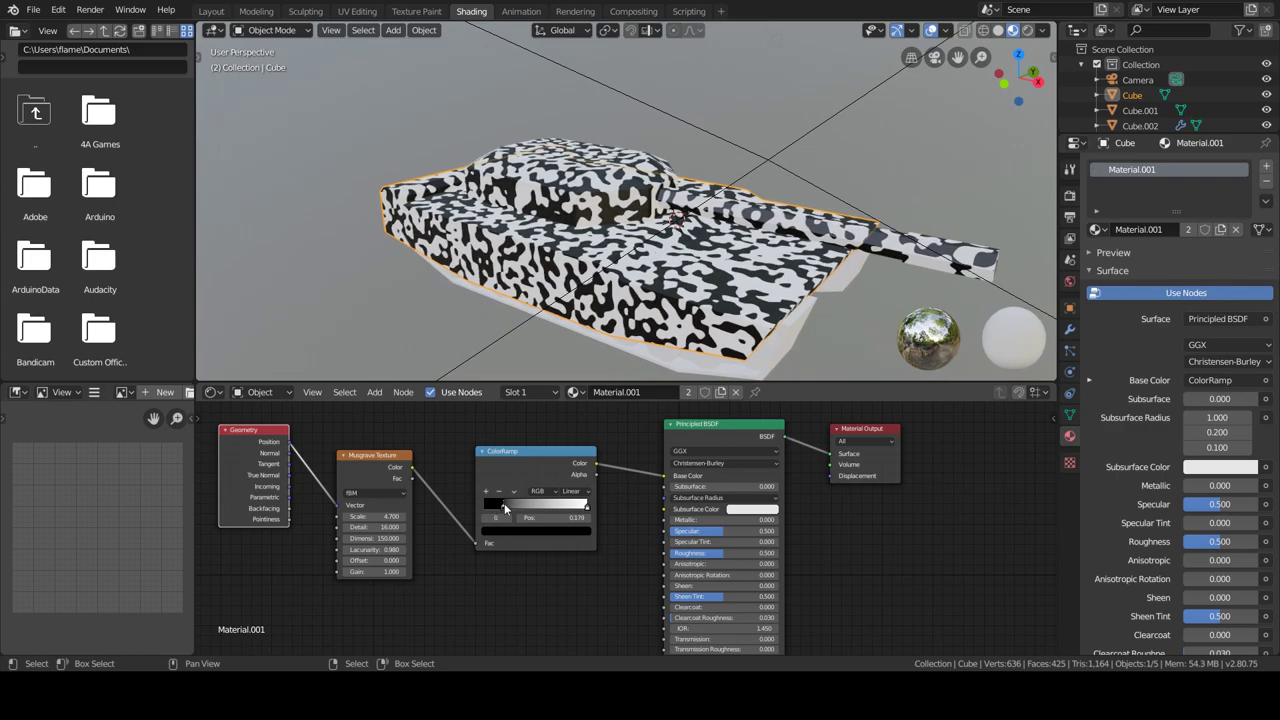
click(493, 518)
drag(569, 445, 569, 418)
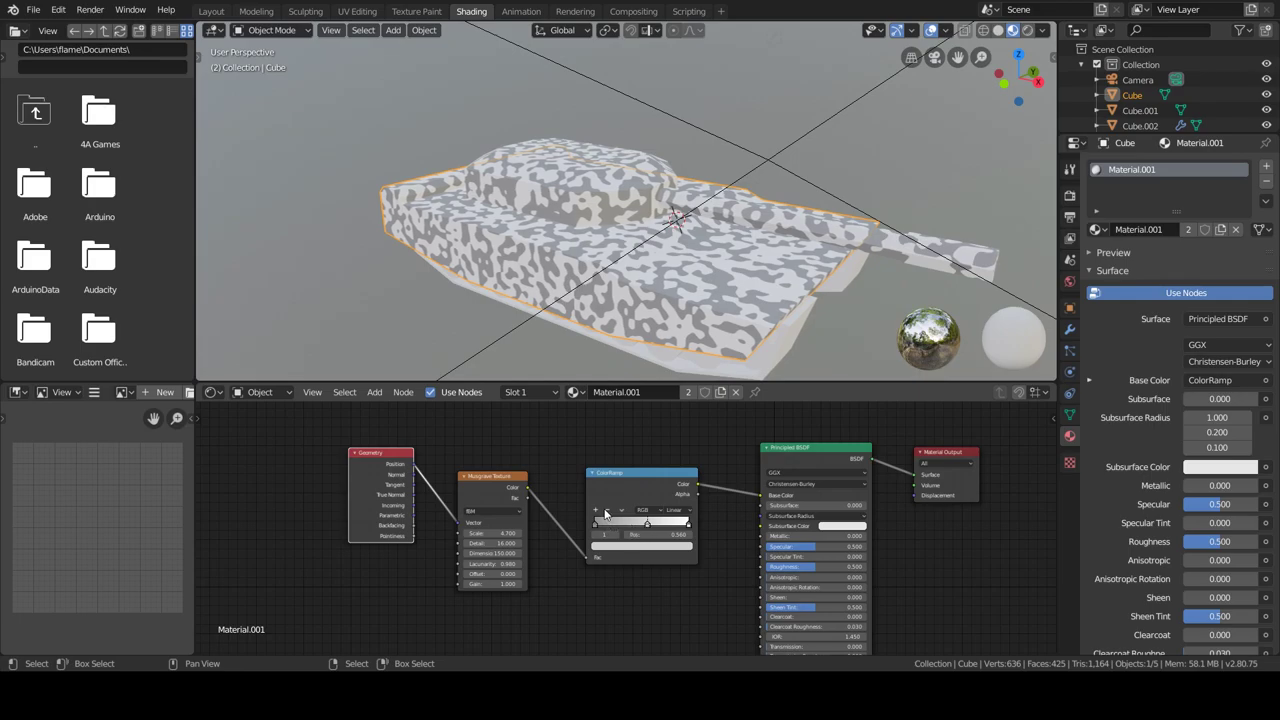
Darken the base colour of both tracks from white to grey
click(848, 500)
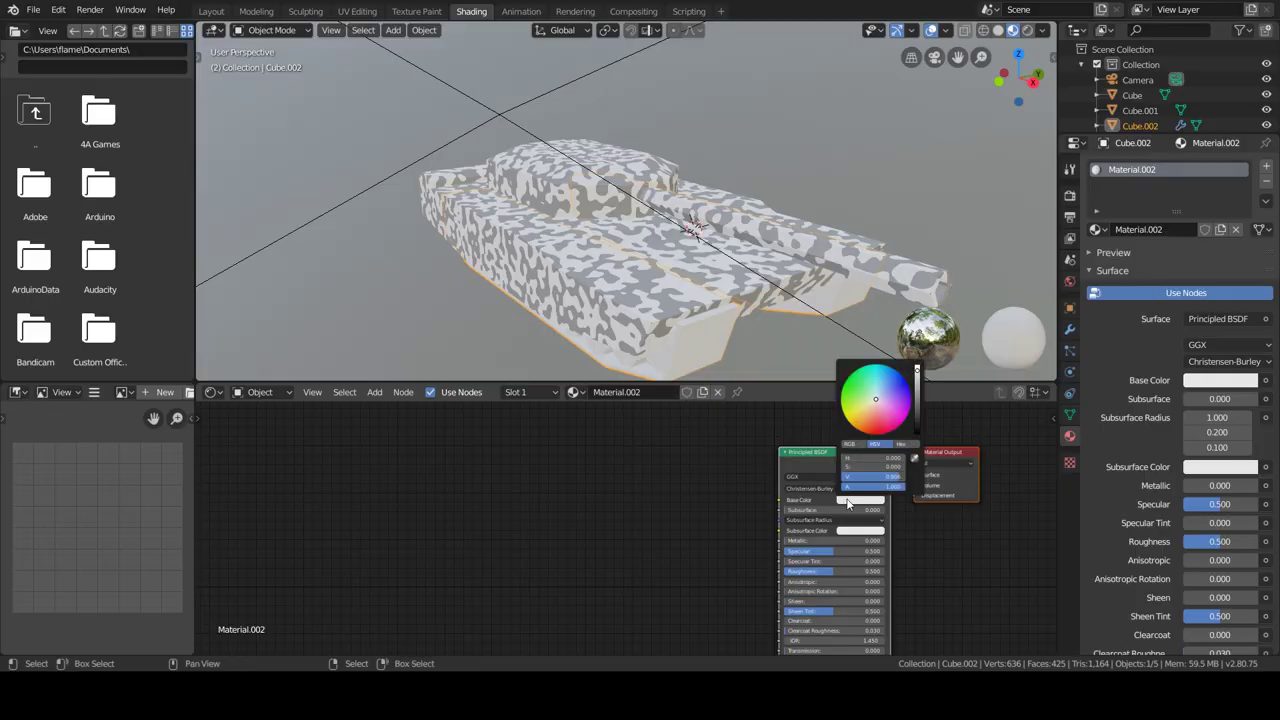
drag(917, 398, 917, 410)
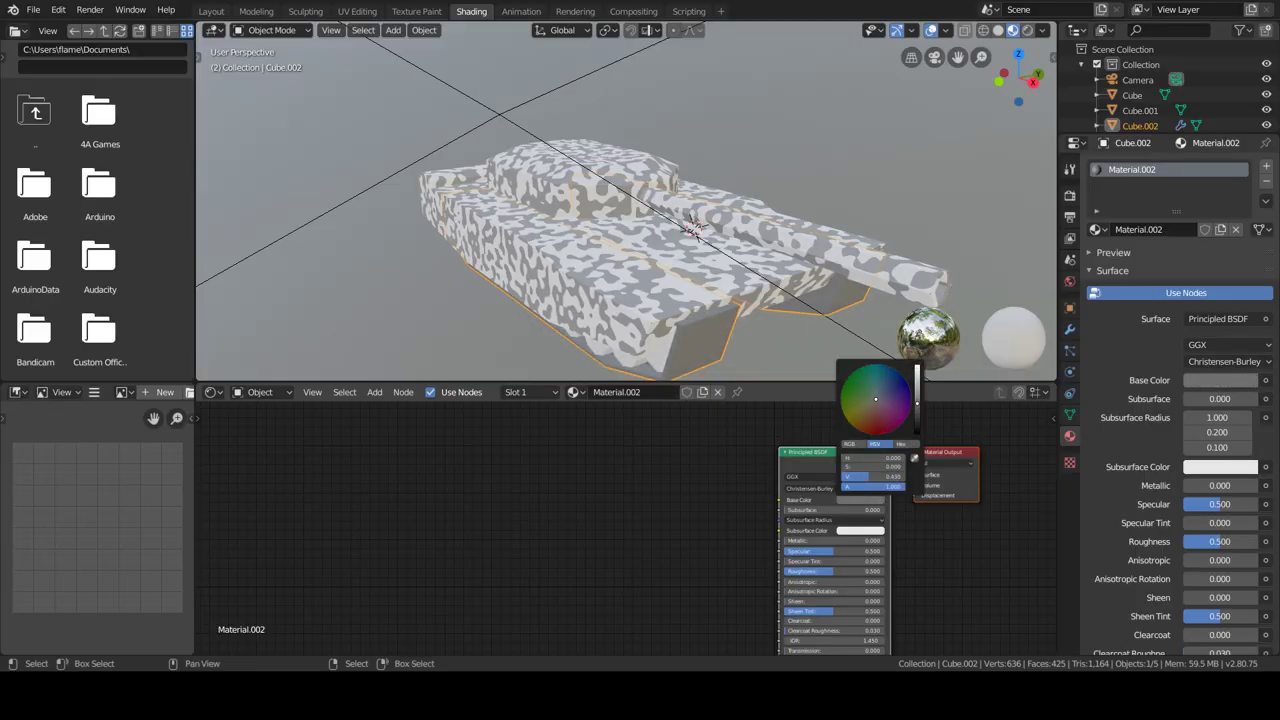
click(671, 376)
click(860, 500)
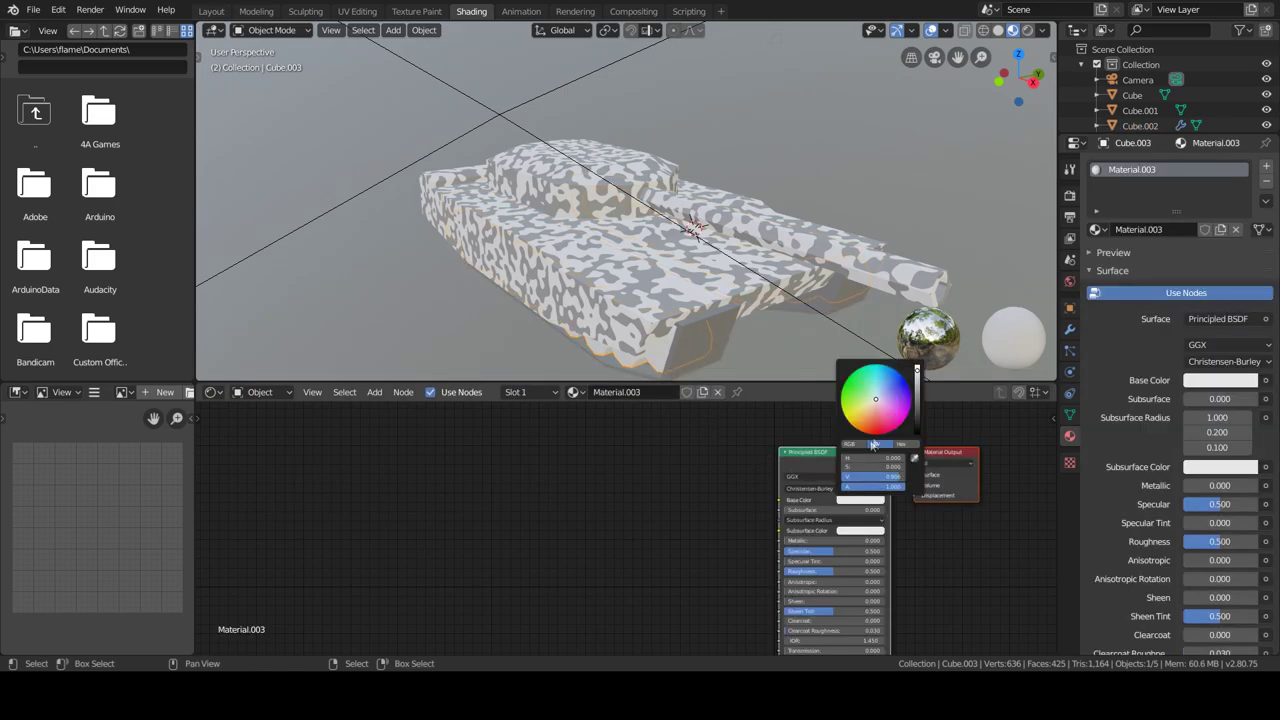
Snap the 3D cursor onto the tank
mouse_move(495, 331)
middle_down()
mouse_move(528, 292)
mouse_move(660, 277)
mouse_move(600, 277)
middle_up()
key(shift+s)
click(610, 325)
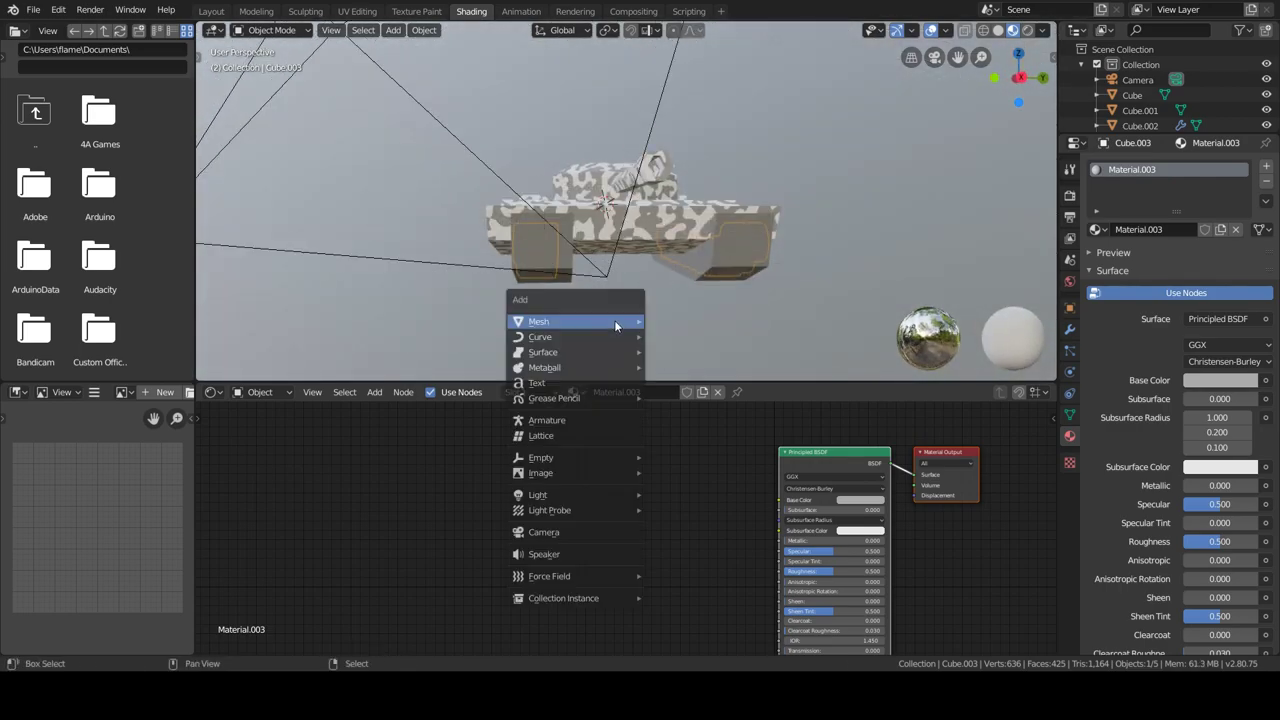
Add a plane below the tank and scale it up into a large ground
key(shift+a)
click(693, 327)
key(g)
key(Return)
key(s)
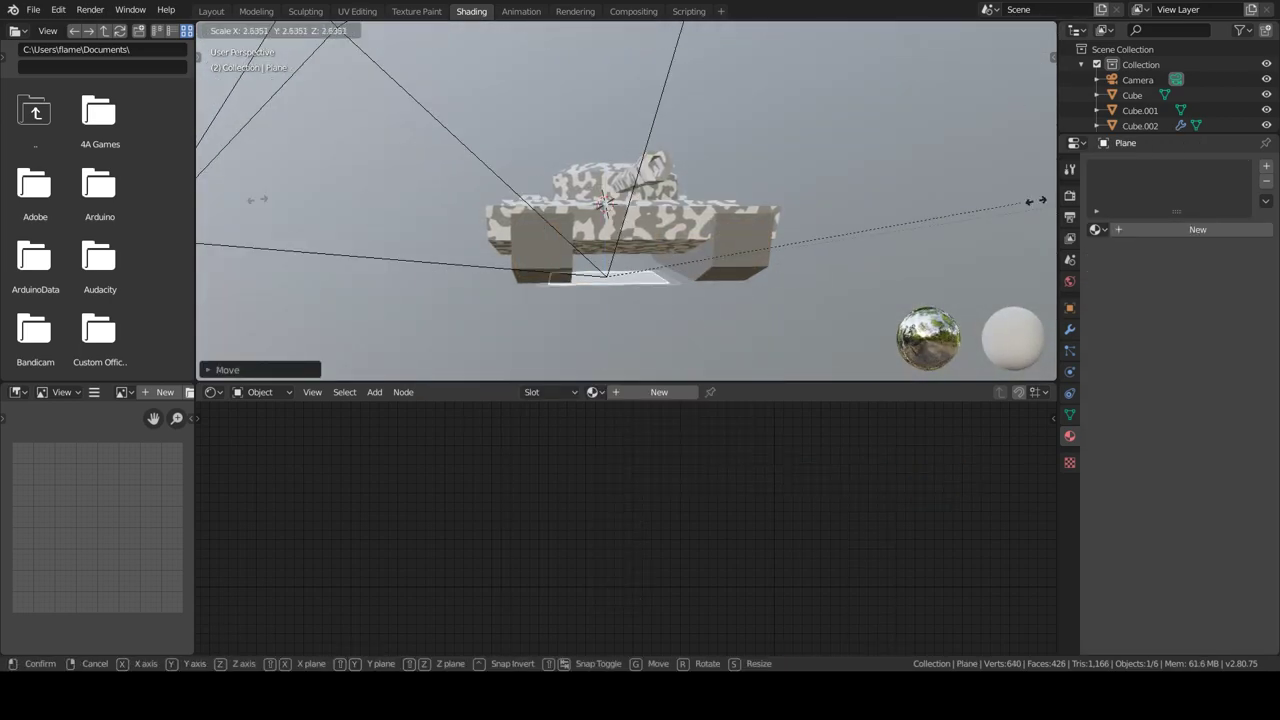
key(Return)
scroll(720, 260, down, 2)
middle_drag(720, 260, 803, 262)
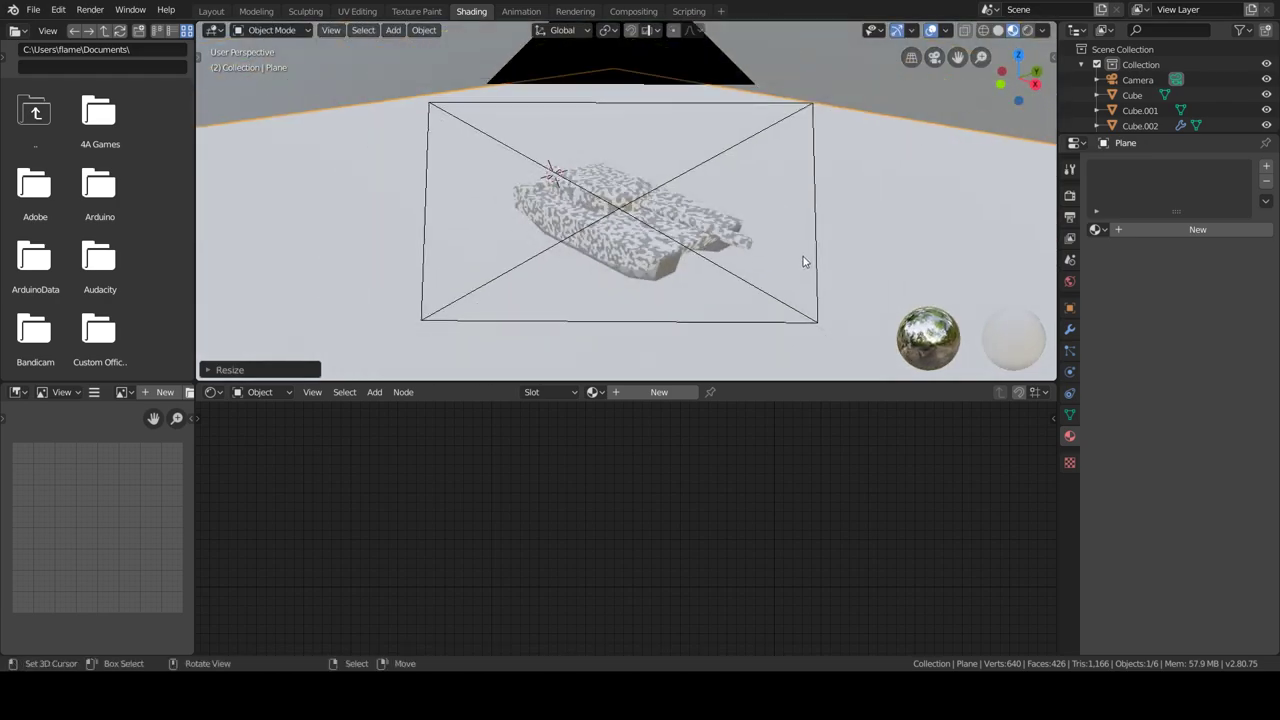
Look through the camera and raise its orthographic scale to frame the tank wider
key(KP_0)
click(841, 322)
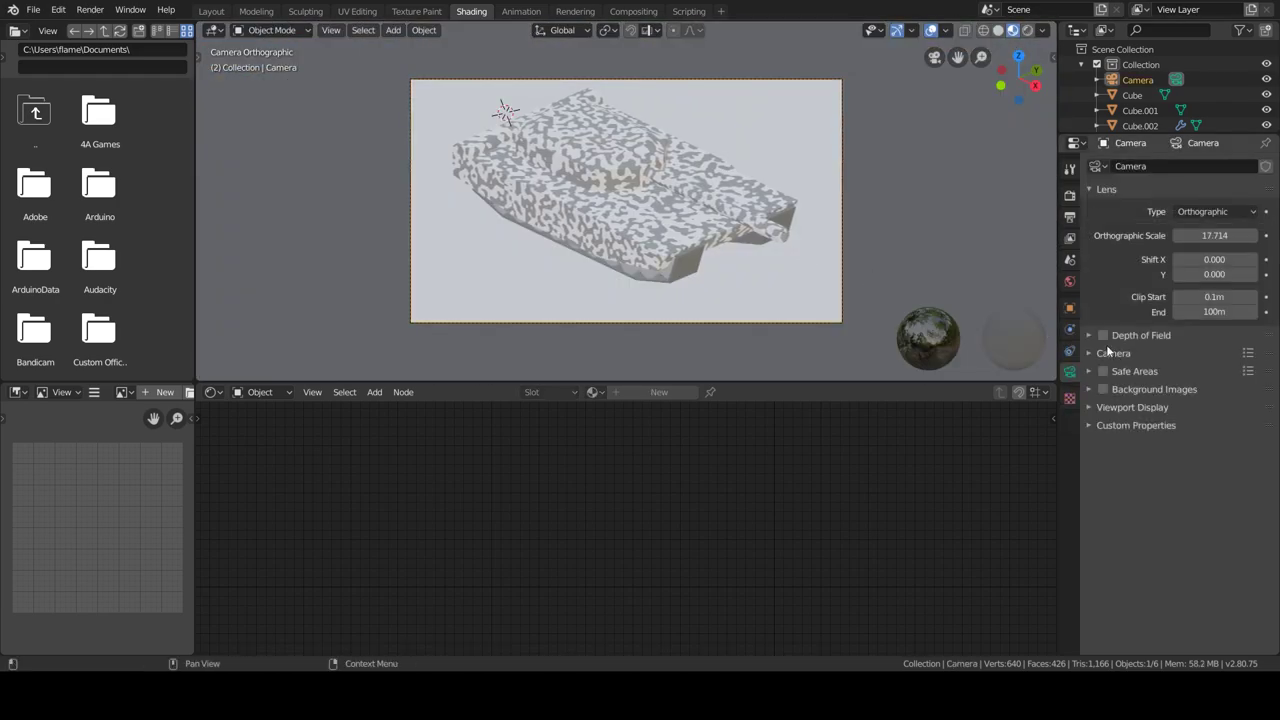
drag(1215, 235, 1250, 235)
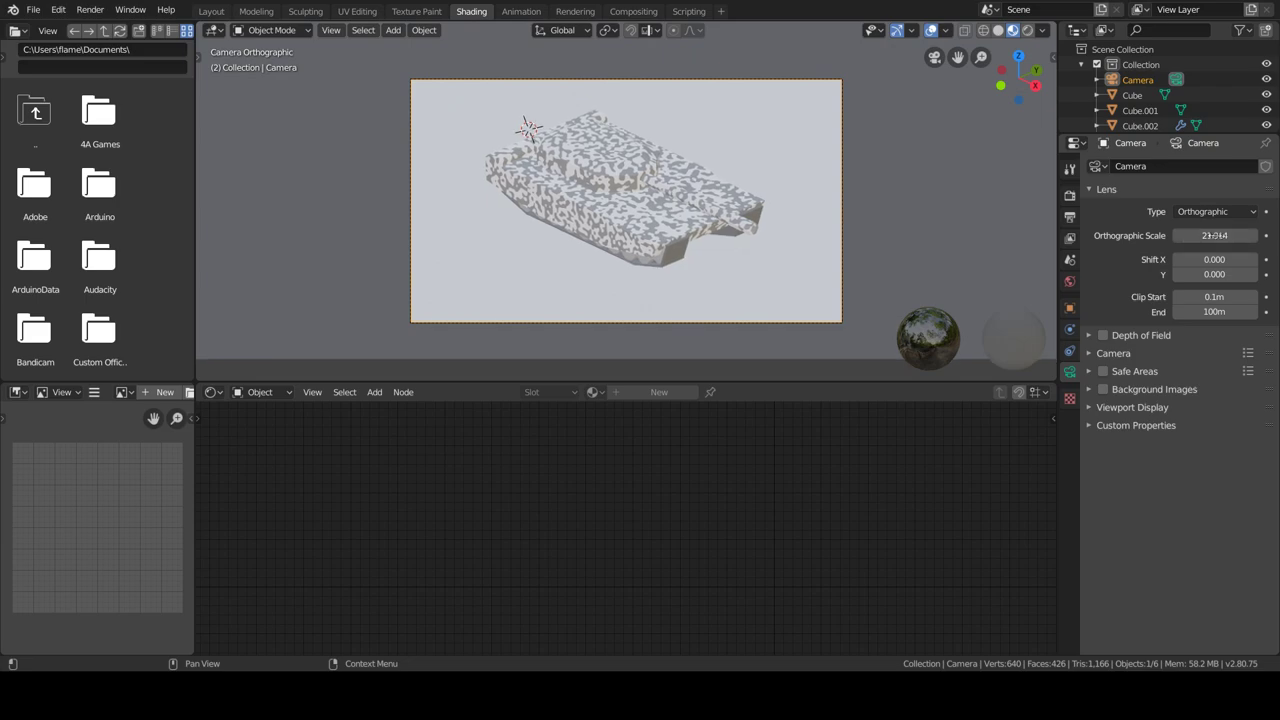
Enable ambient occlusion with factor 5 and distance 1.86 m
click(1070, 195)
click(1150, 268)
click(1211, 306)
text(5)
key(Return)
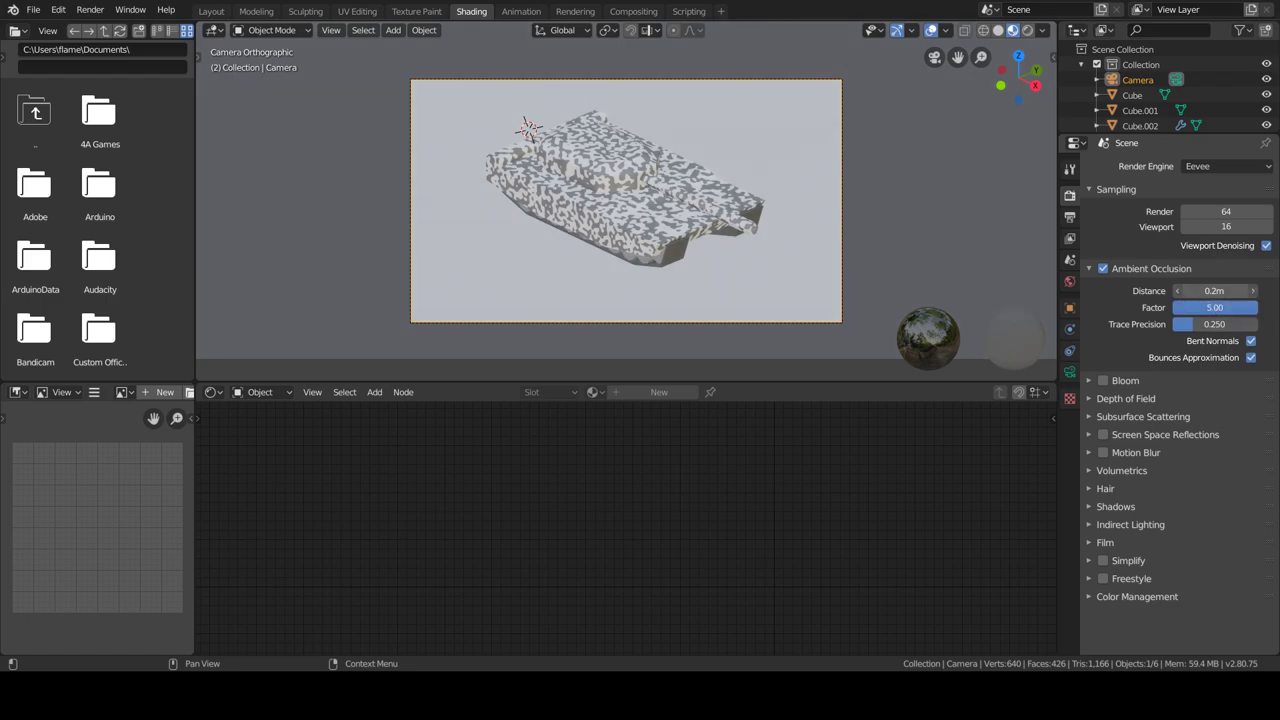
drag(1215, 290, 1245, 290)
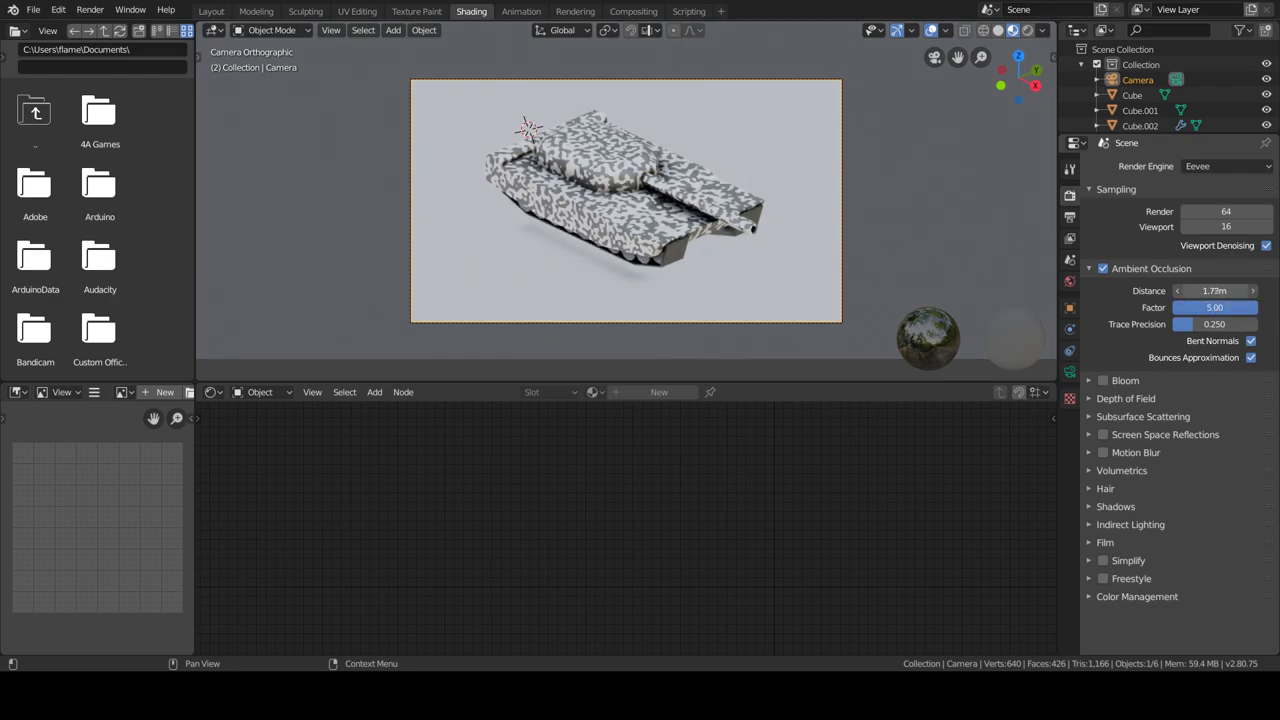
Turn on screen-space reflections and set the colour management look to Medium Low Contrast
click(1104, 434)
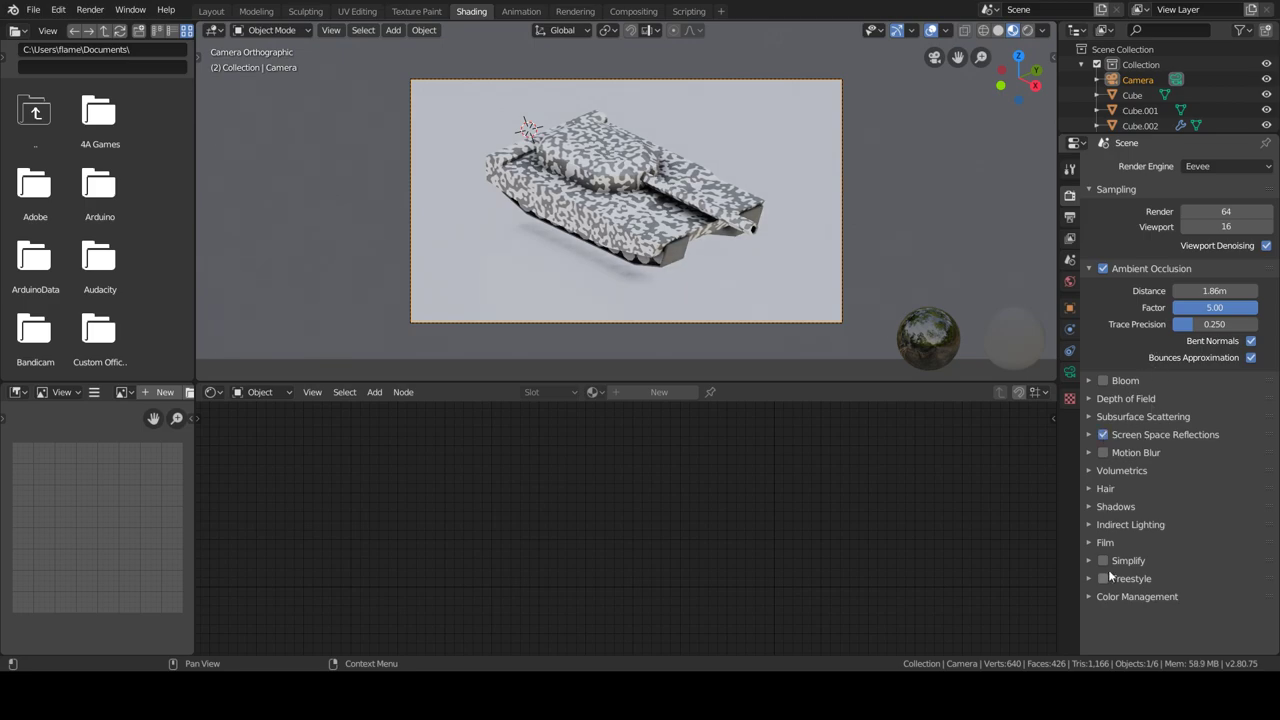
click(1091, 597)
scroll(1091, 597, down, 2)
click(1220, 568)
click(1187, 535)
click(1205, 568)
click(1185, 434)
click(1207, 568)
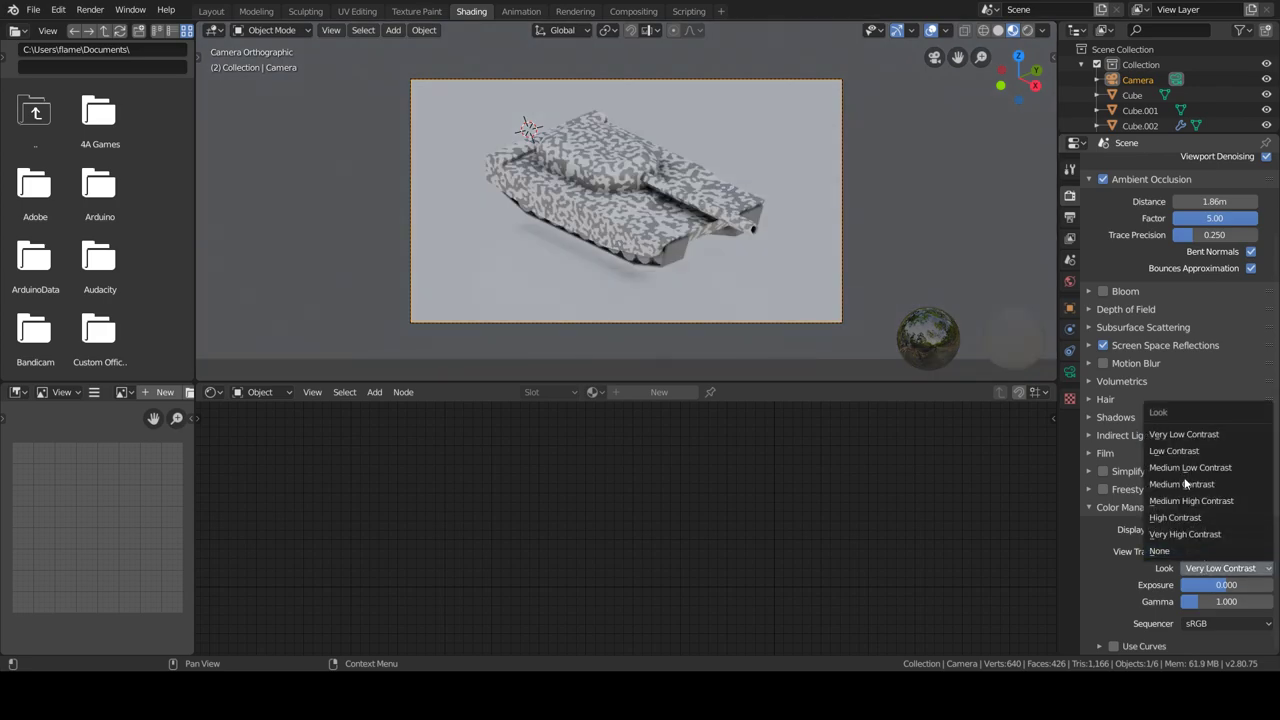
click(1184, 476)
Make the tank hull's camouflage material glossier
click(1069, 282)
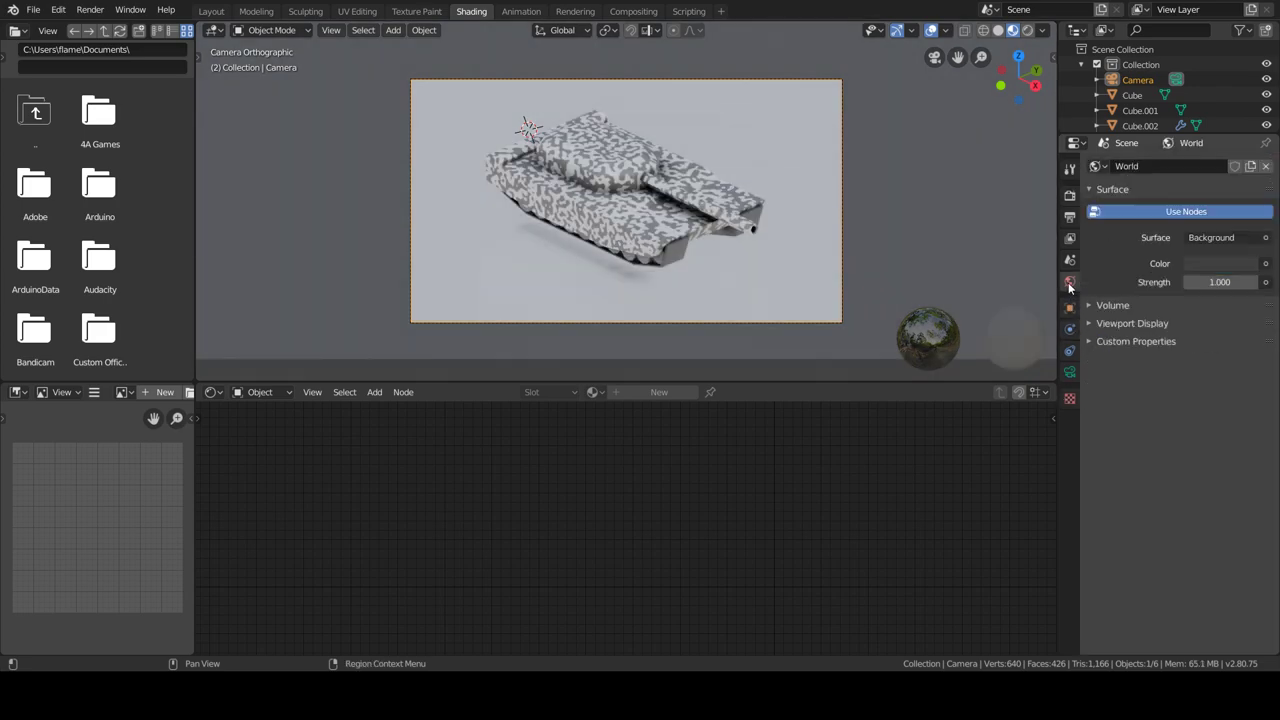
click(610, 190)
scroll(800, 469, up, 2)
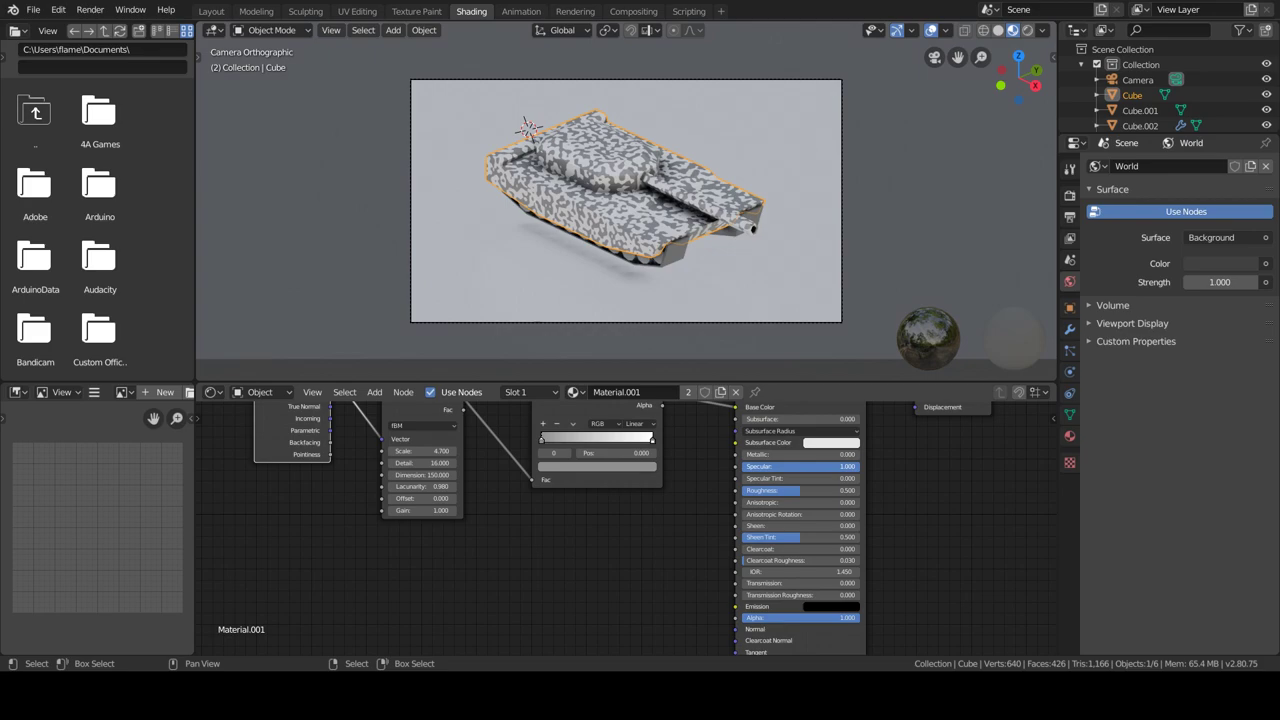
click(610, 190)
click(610, 190)
drag(796, 485, 719, 254)
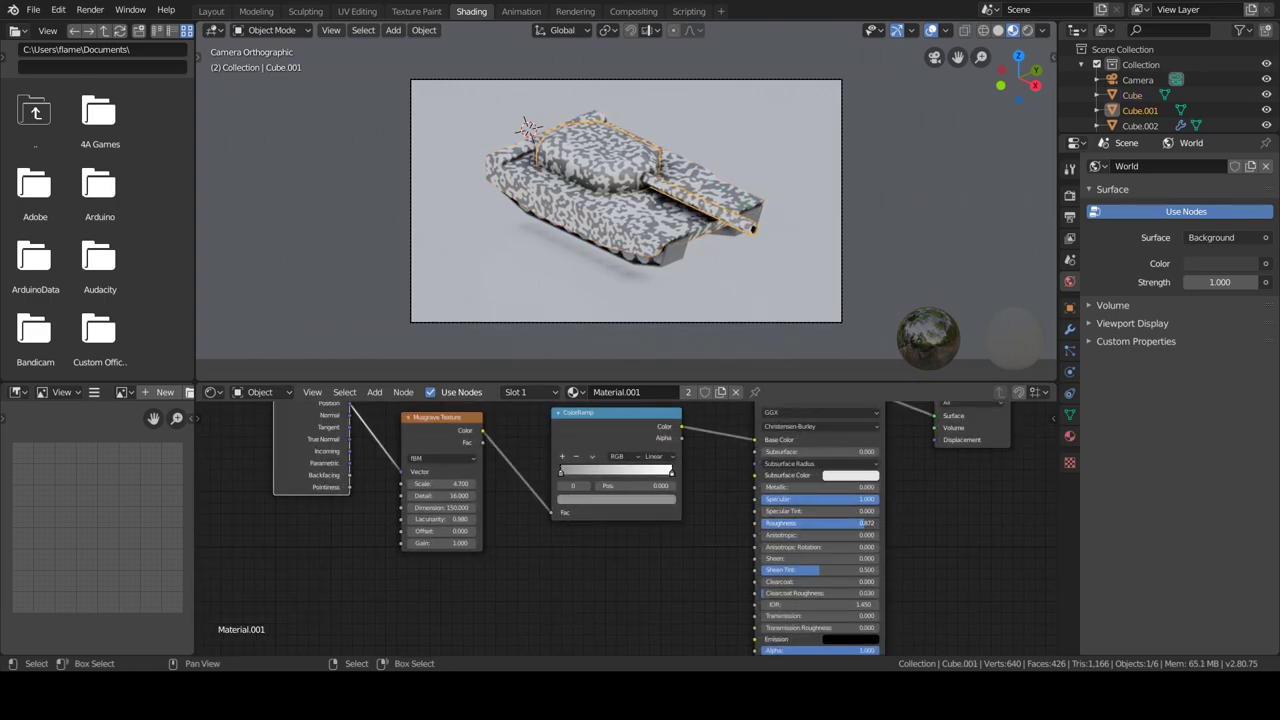
click(663, 238)
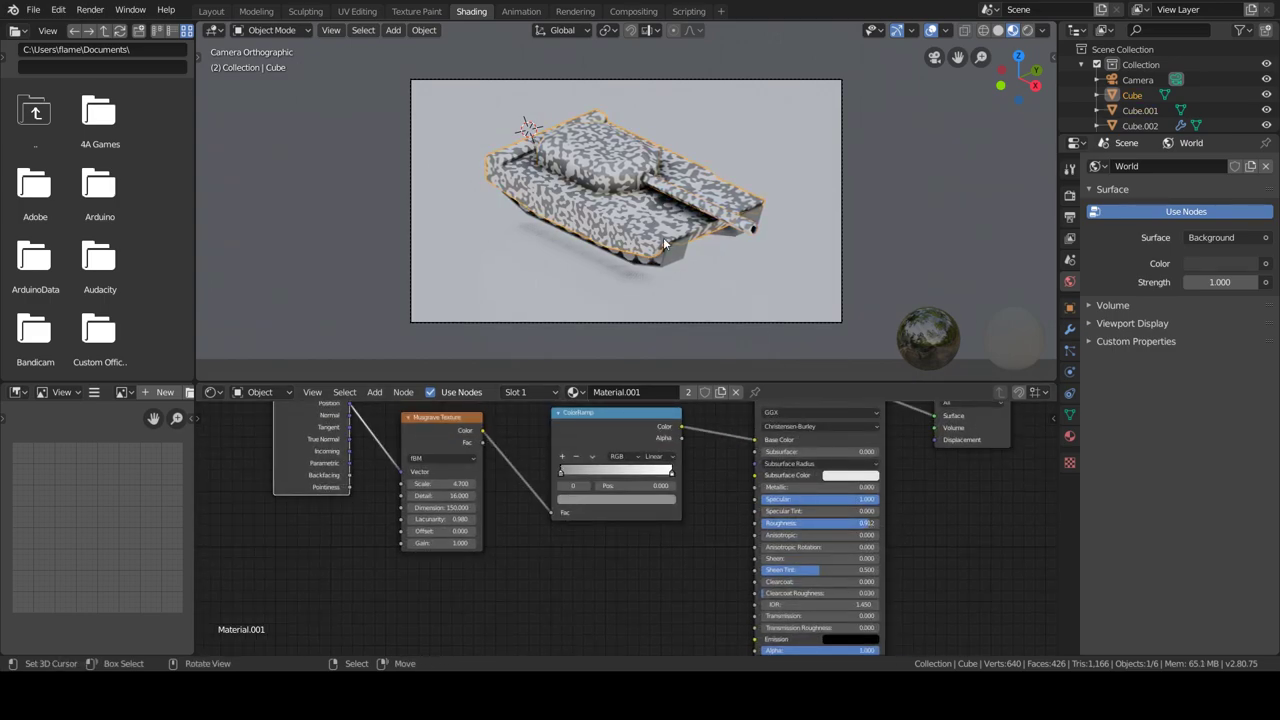
Render the image from the camera
click(1070, 195)
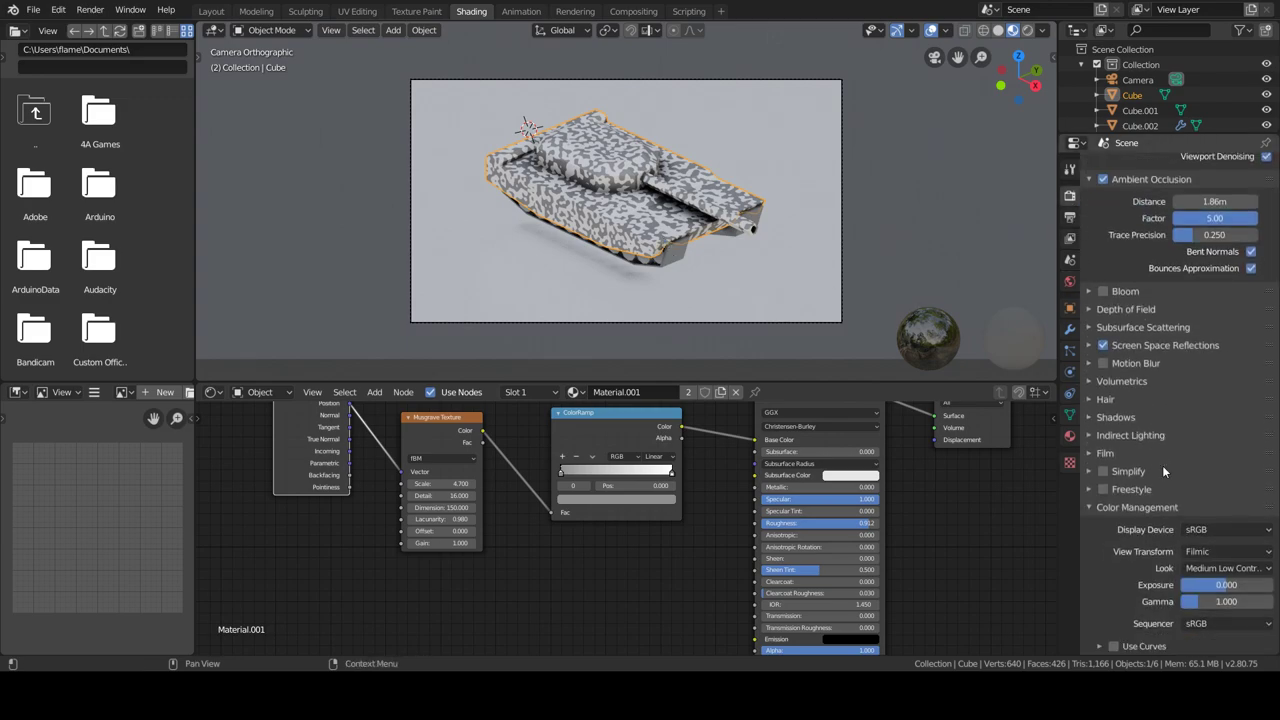
click(89, 10)
click(108, 26)
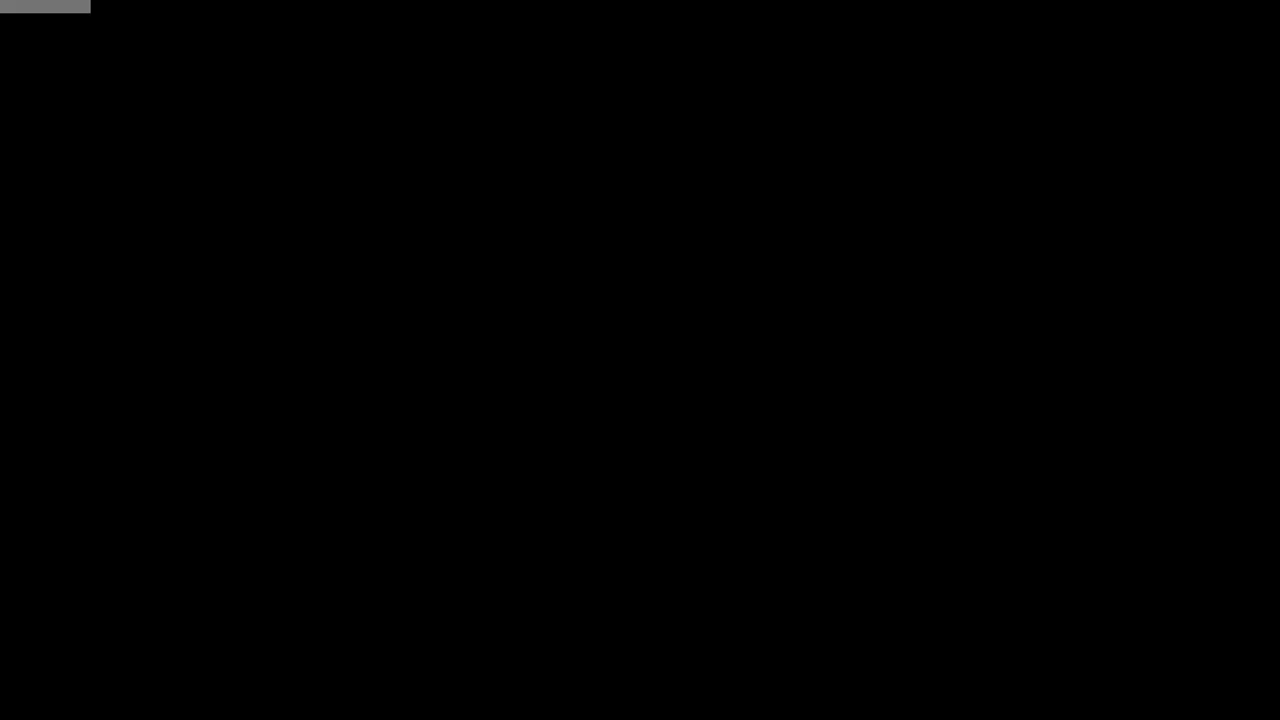
Add a sun light and move it up and along X above the tank
key(Escape)
key(shift+a)
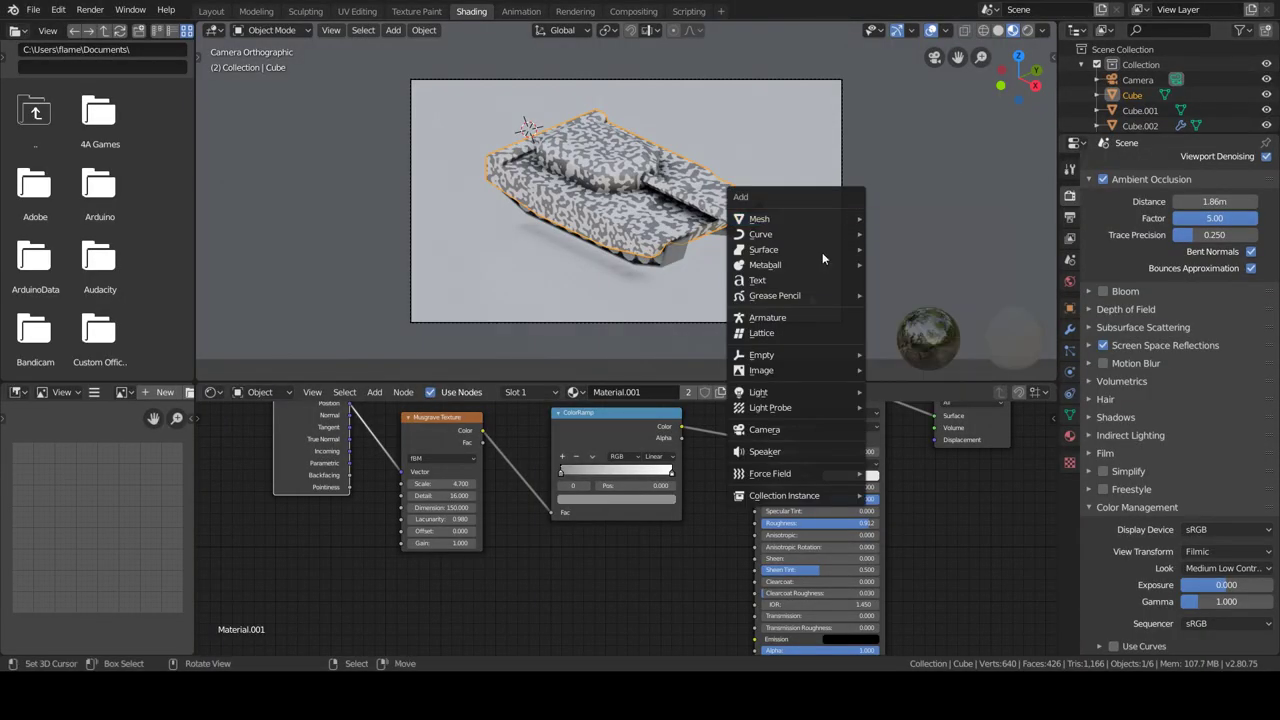
mouse_move(758, 392)
click(880, 410)
key(g)
key(z)
click(678, 118)
key(g)
key(x)
middle_drag(818, 229, 781, 168)
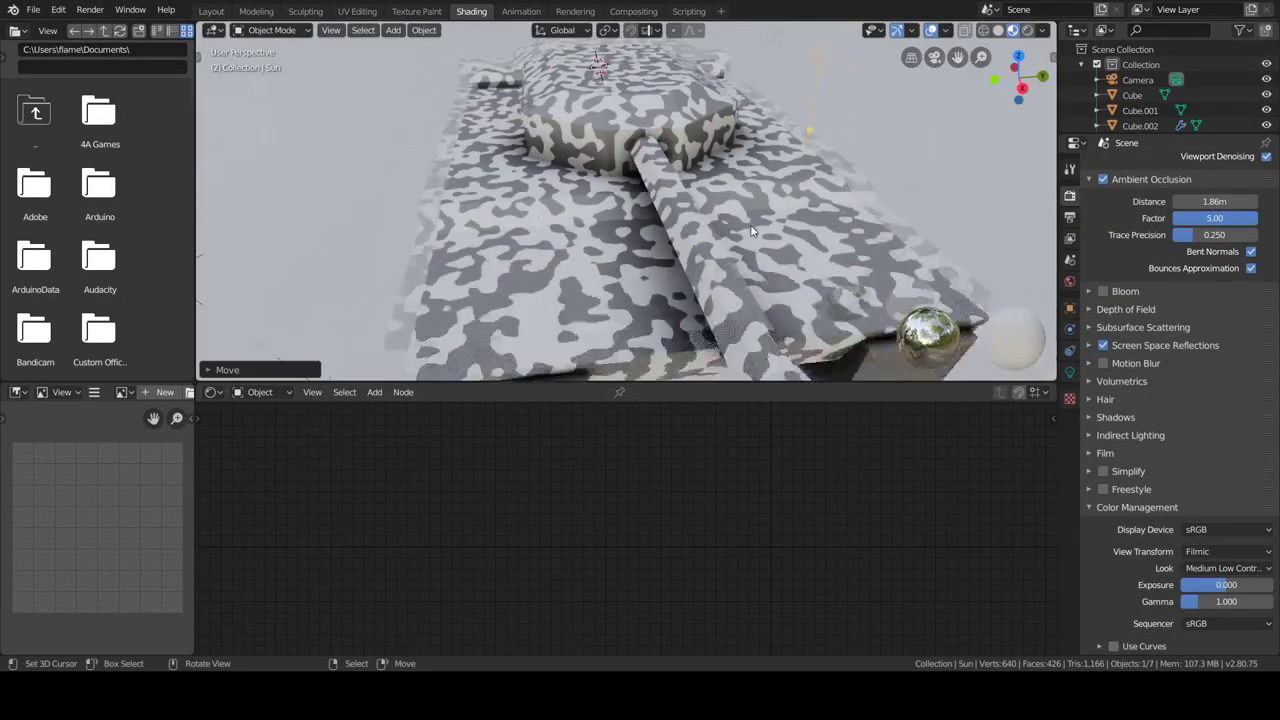
key(x)
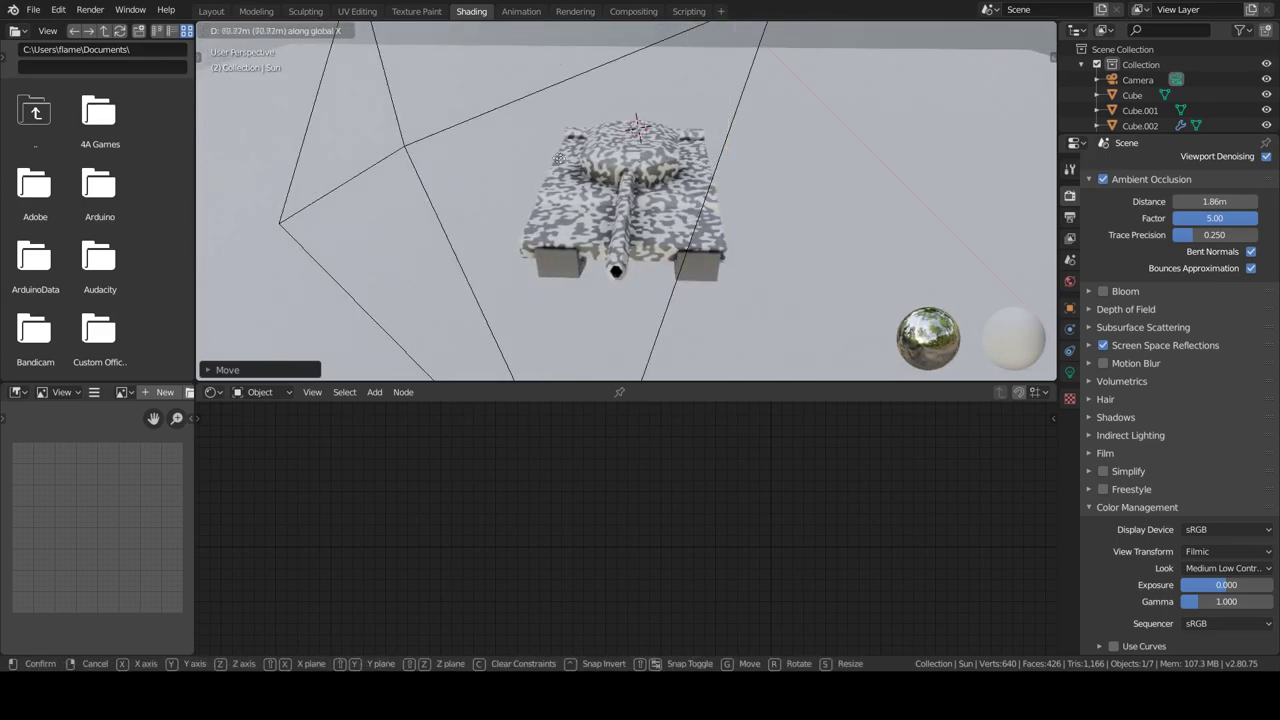
click(567, 168)
Rotate the sun, including a turn around Z, to aim it at the tank
key(r)
click(893, 195)
key(r)
key(z)
click(862, 177)
mouse_move(862, 177)
middle_down()
mouse_move(785, 213)
mouse_move(689, 319)
mouse_move(612, 319)
mouse_move(620, 290)
middle_up()
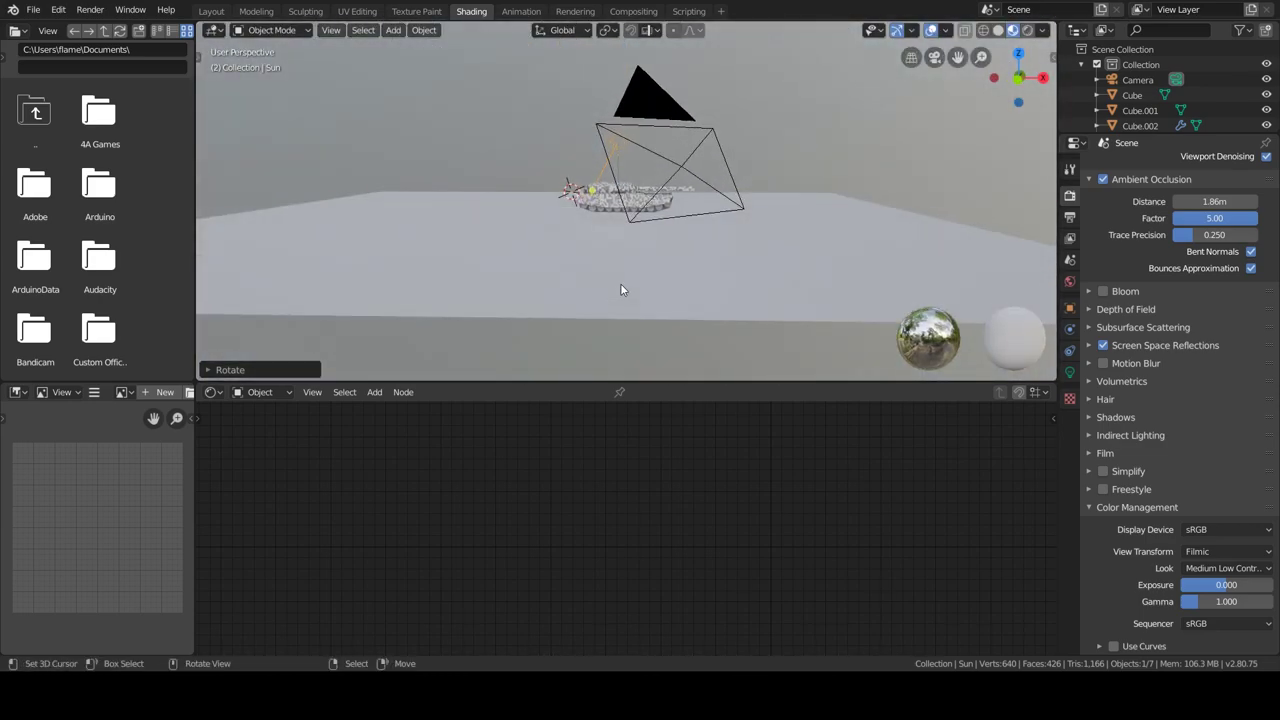
Lift the ground plane 0.918 m on Z so it sits right under the tracks
click(620, 290)
key(KP_1)
scroll(620, 284, up, 3)
scroll(620, 284, up, 3)
key(g)
key(z)
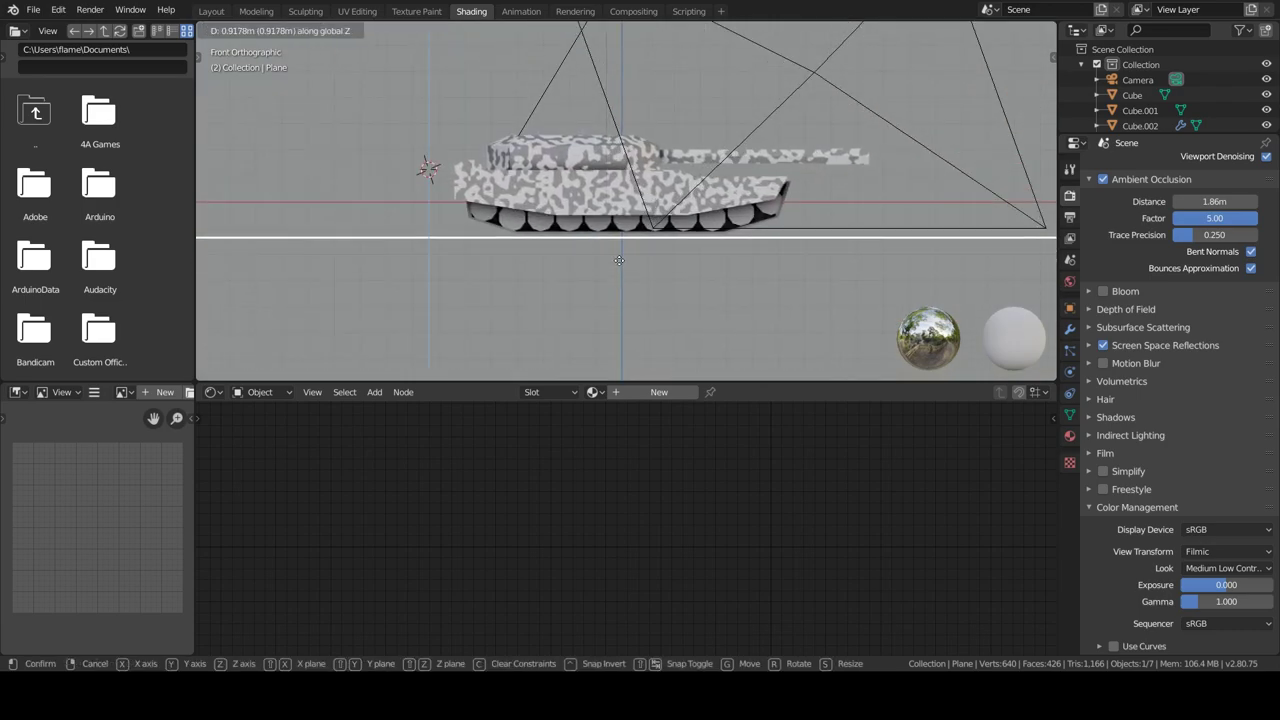
click(613, 250)
key(KP_0)
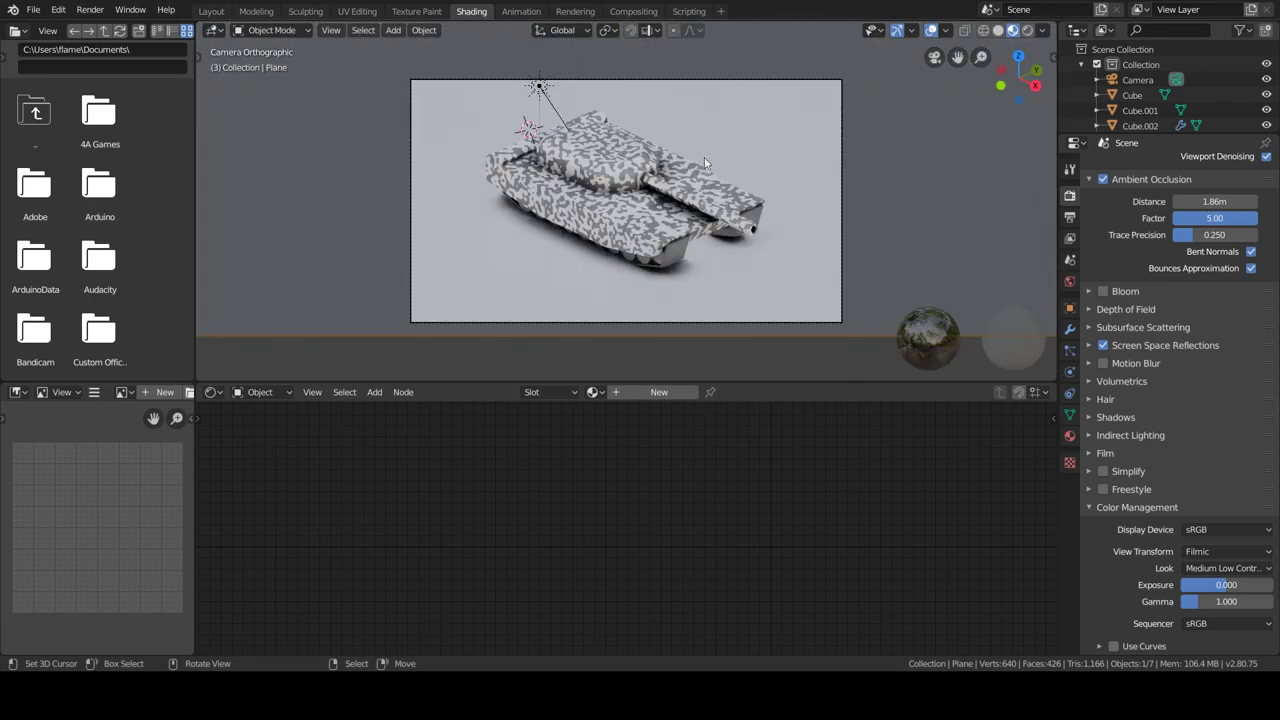
click(1069, 414)
click(1066, 283)
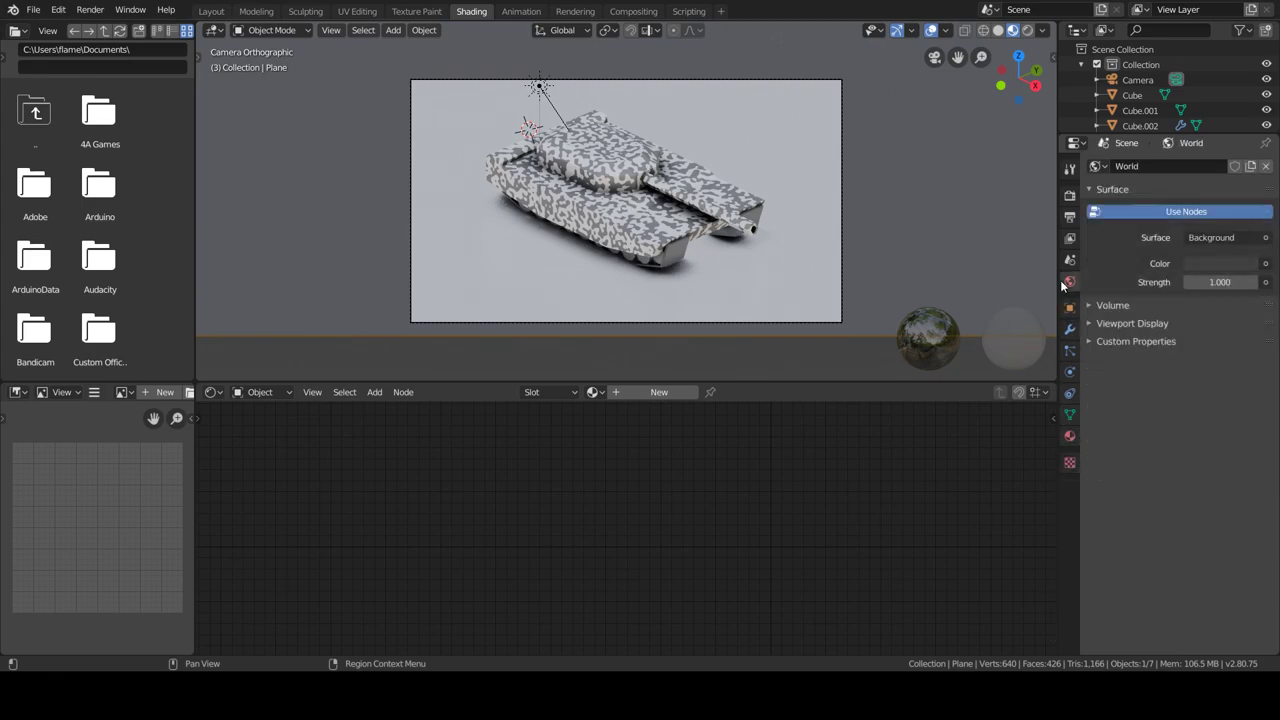
Drive the world colour with an Environment Texture using the adams_place HDRI, then view through the camera
click(1266, 263)
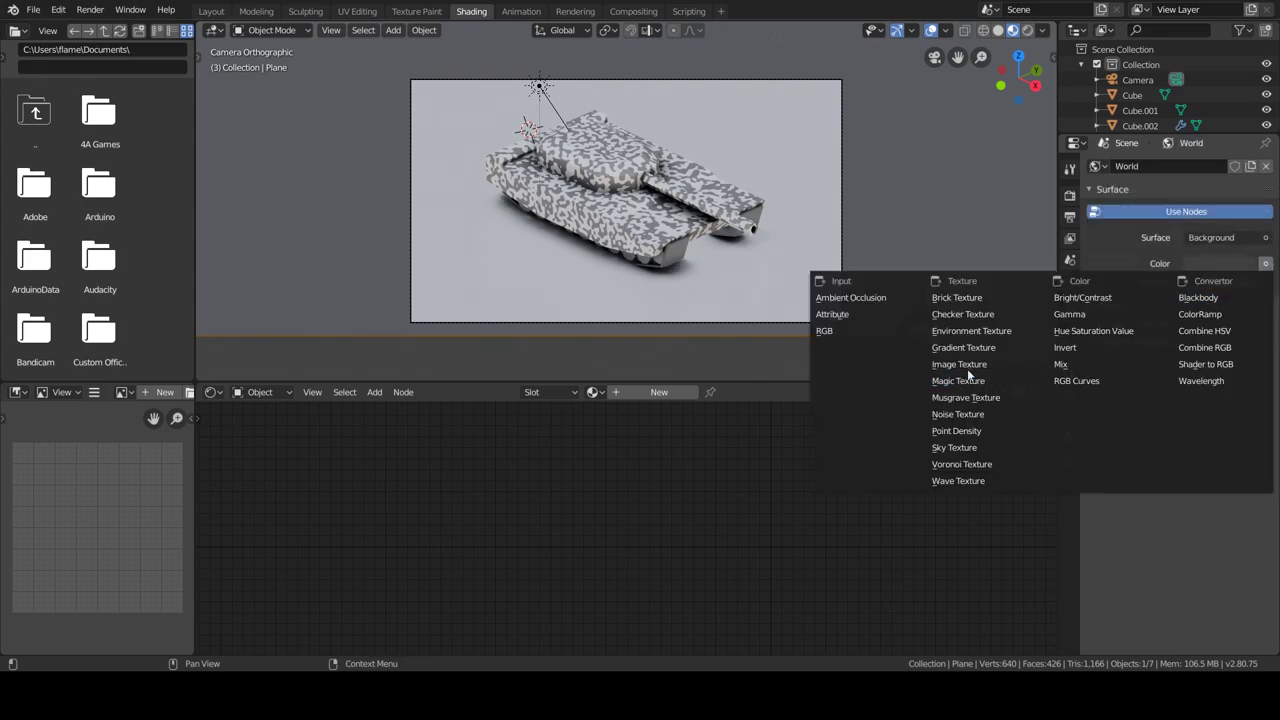
click(963, 331)
click(1160, 281)
click(70, 228)
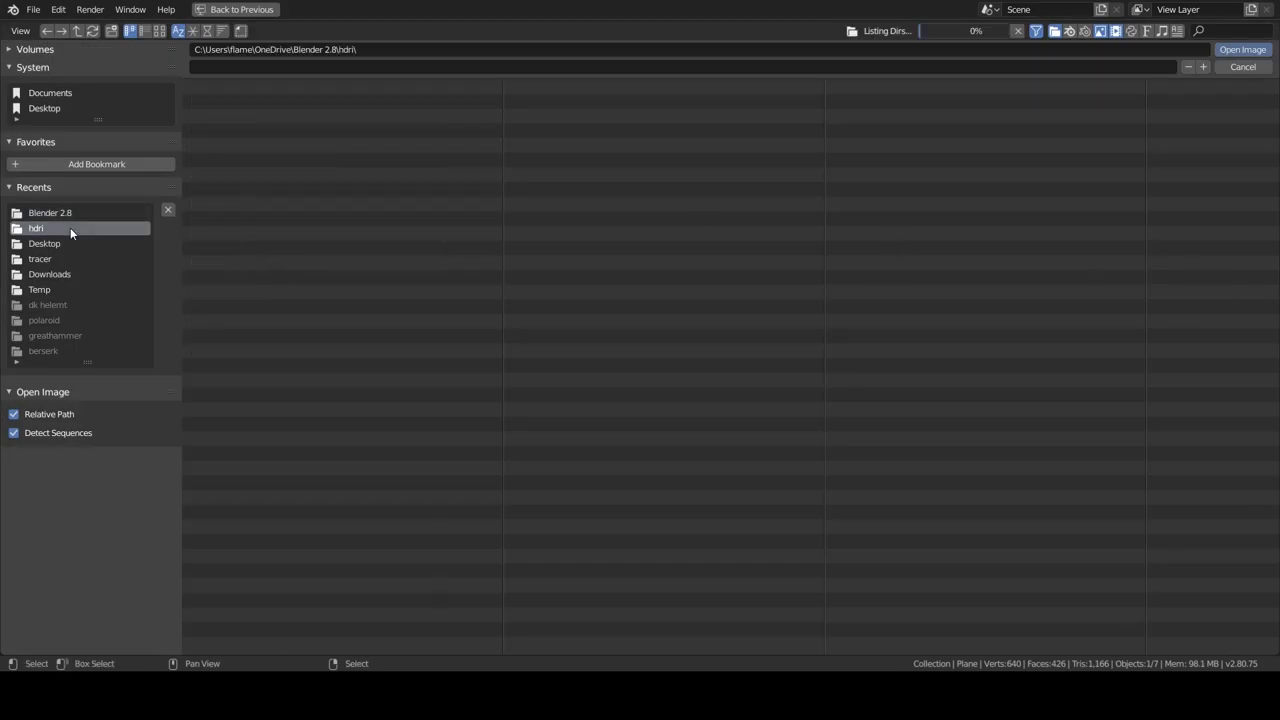
double_click(290, 97)
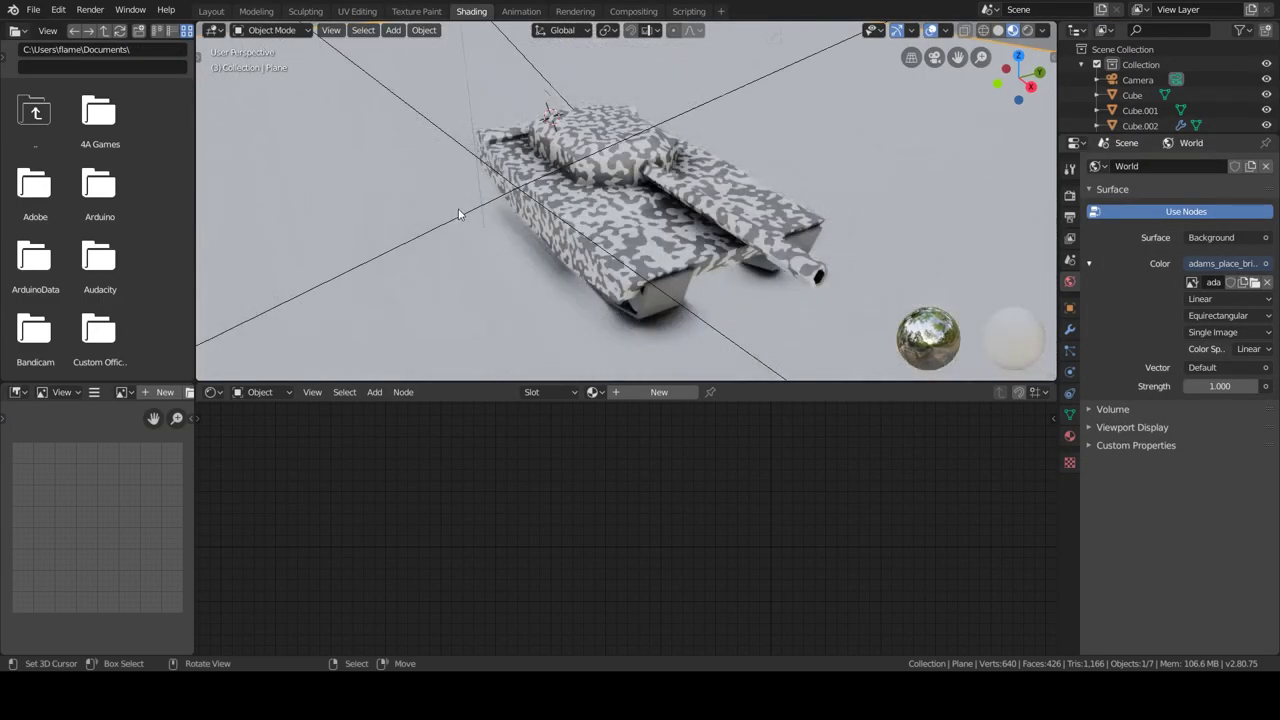
scroll(459, 214, down, 5)
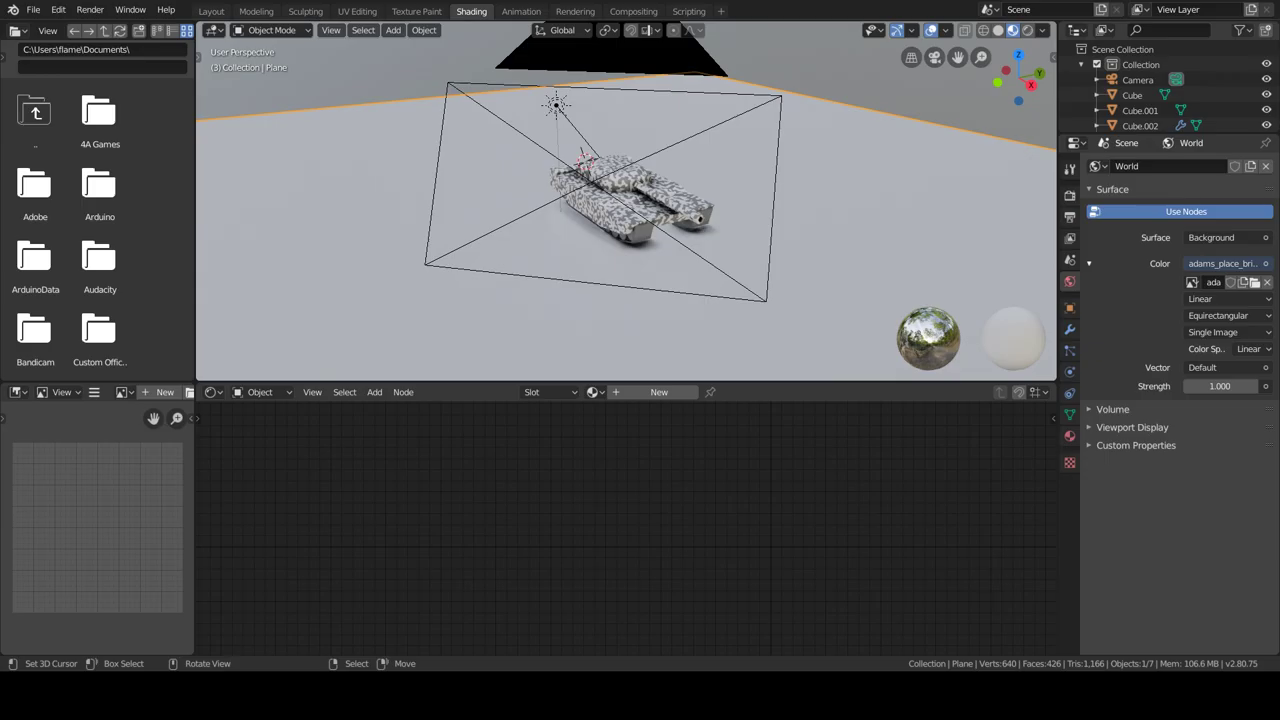
middle_drag(970, 150, 810, 245)
scroll(762, 253, up, 4)
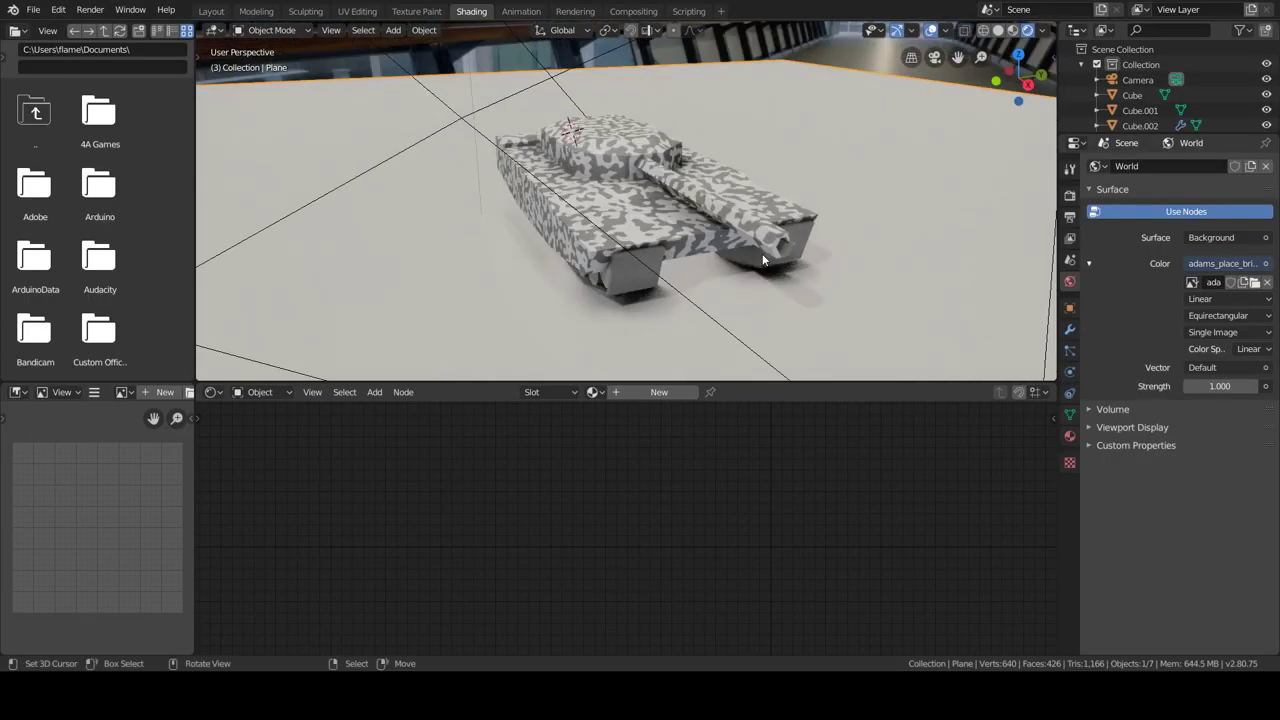
key(KP_0)
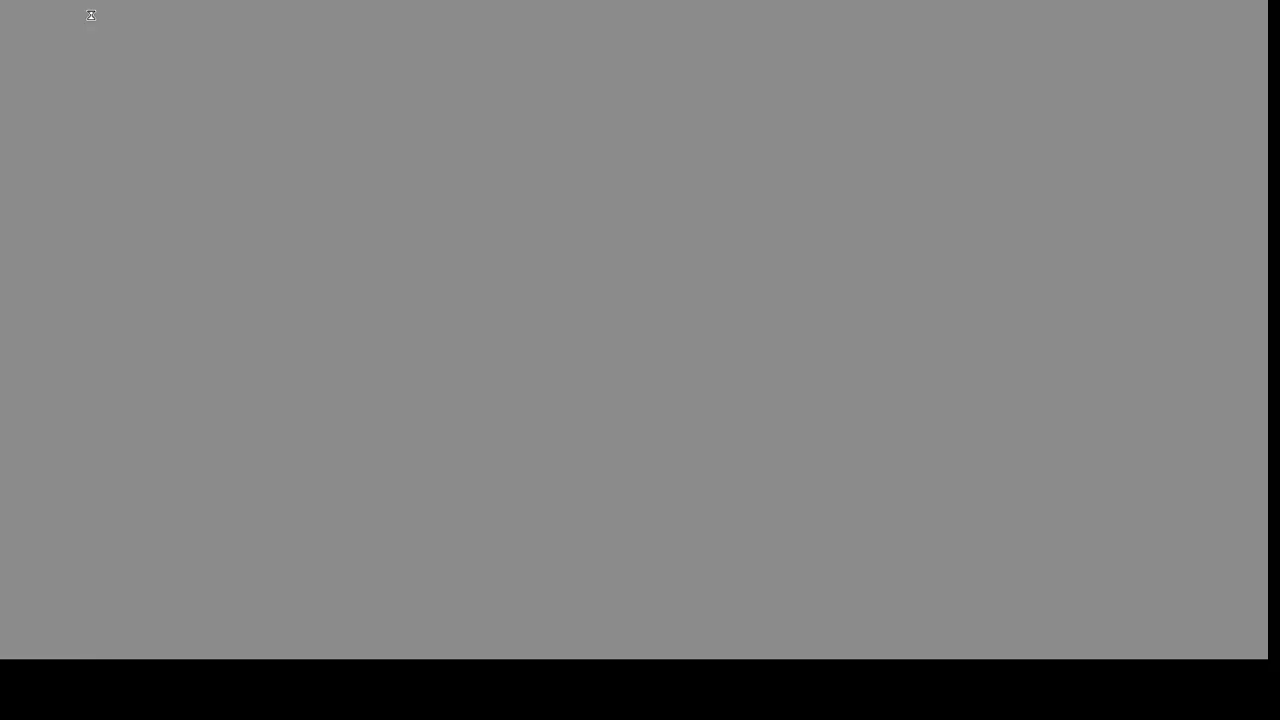